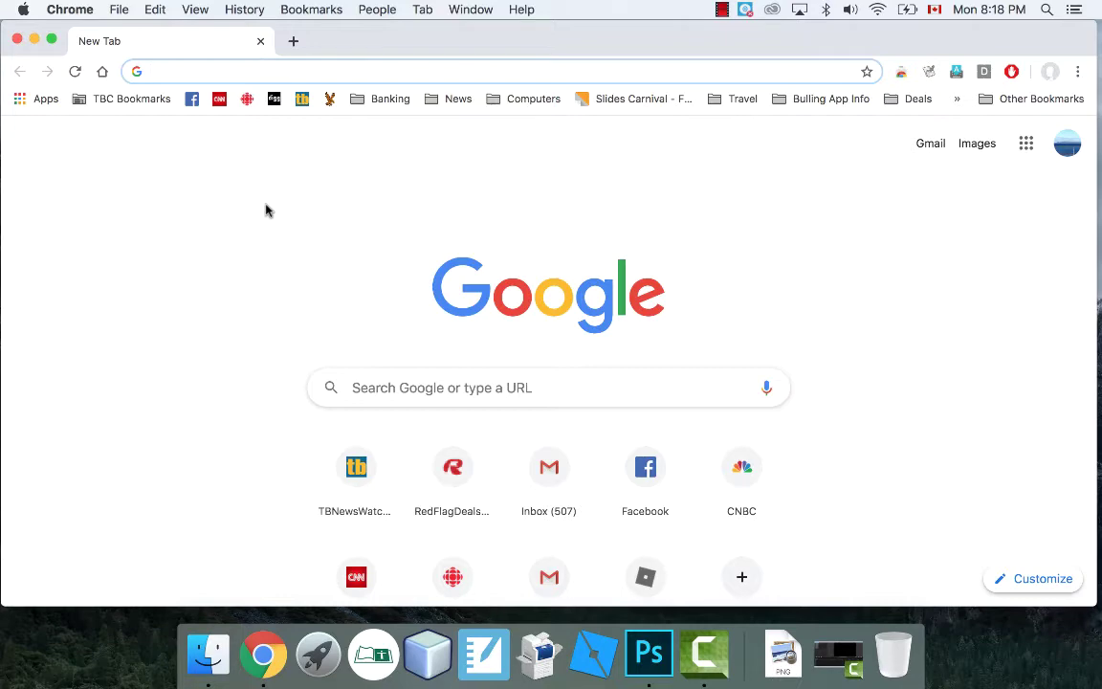
Go to wix.com and sign in with the first listed Google account.
text(wix.com)
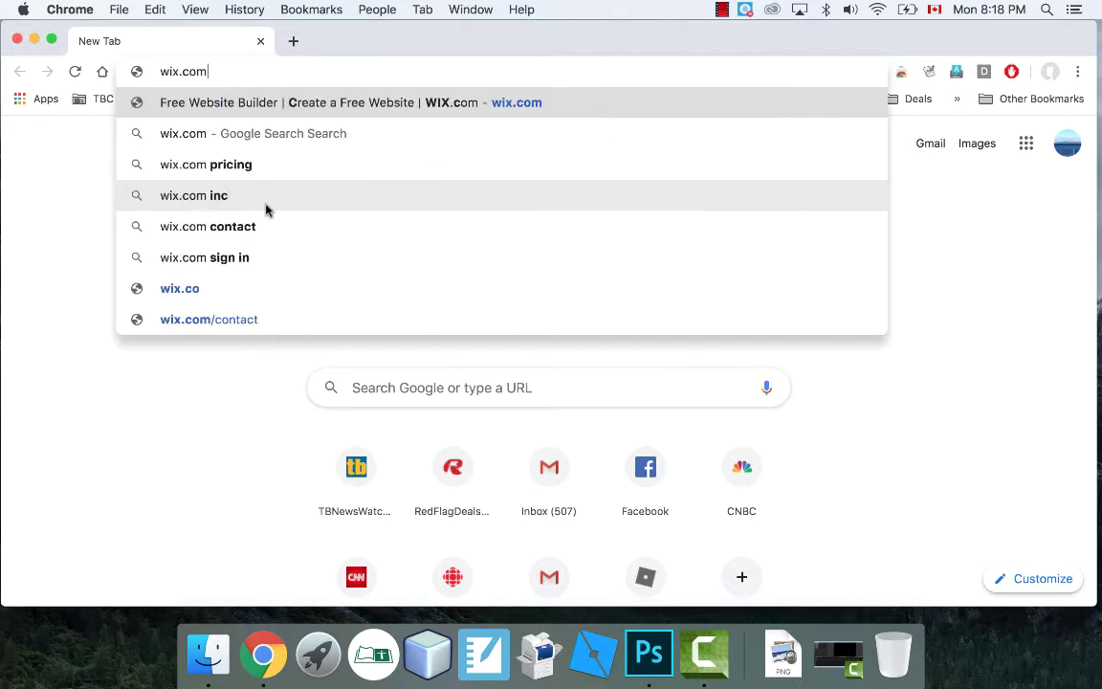
key(Return)
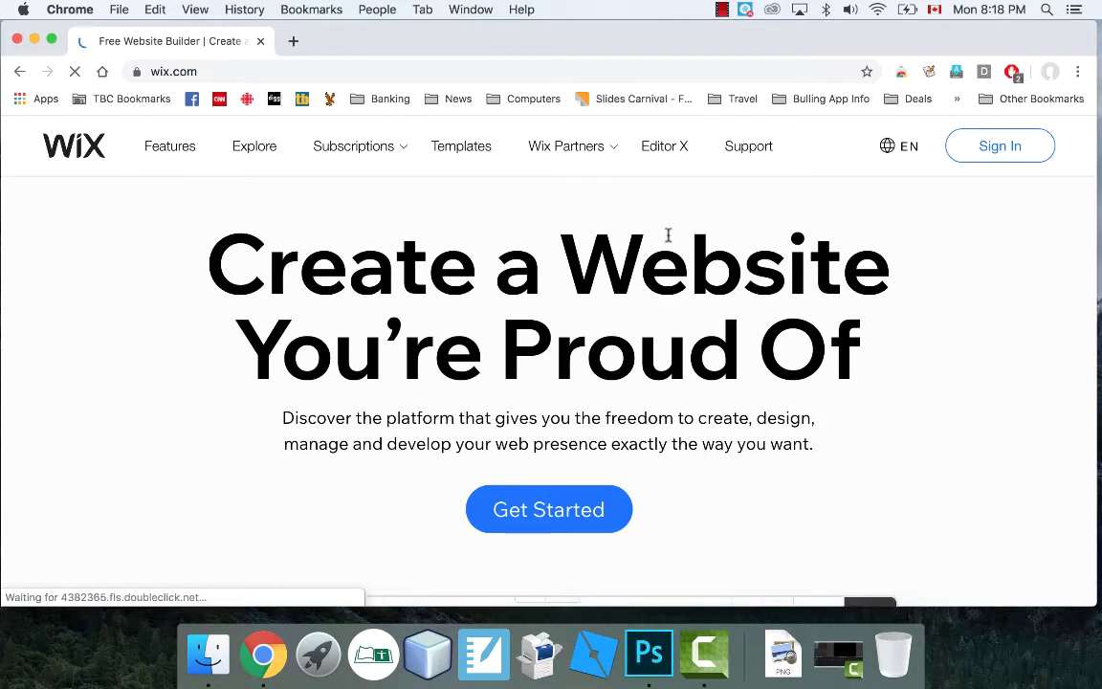
click(995, 148)
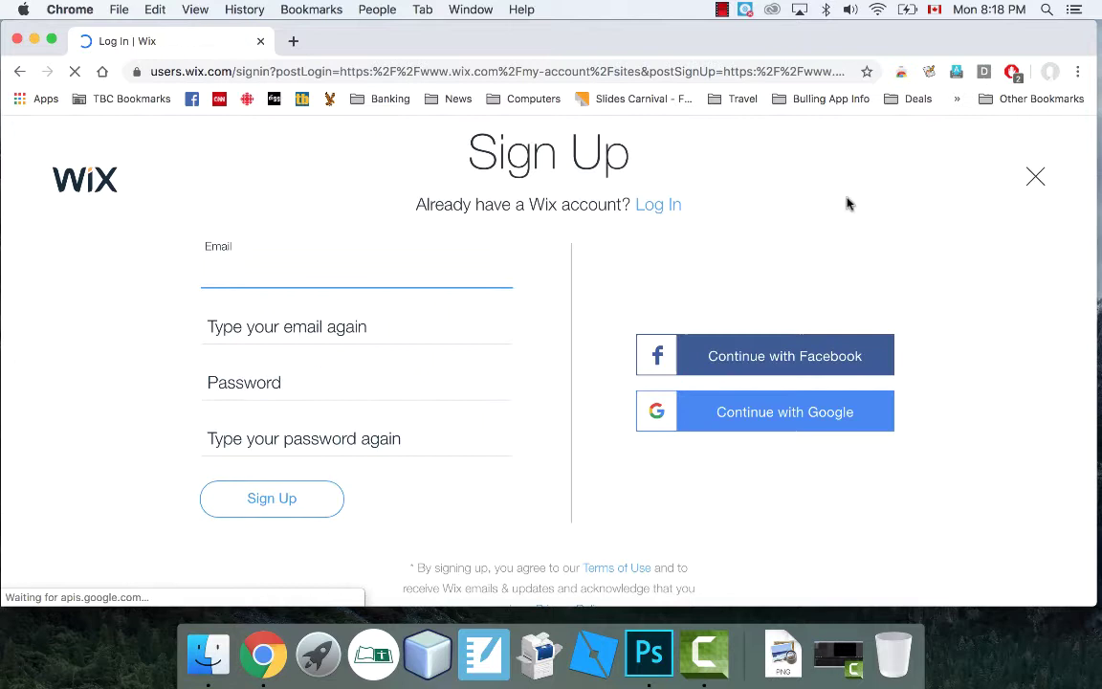
click(764, 419)
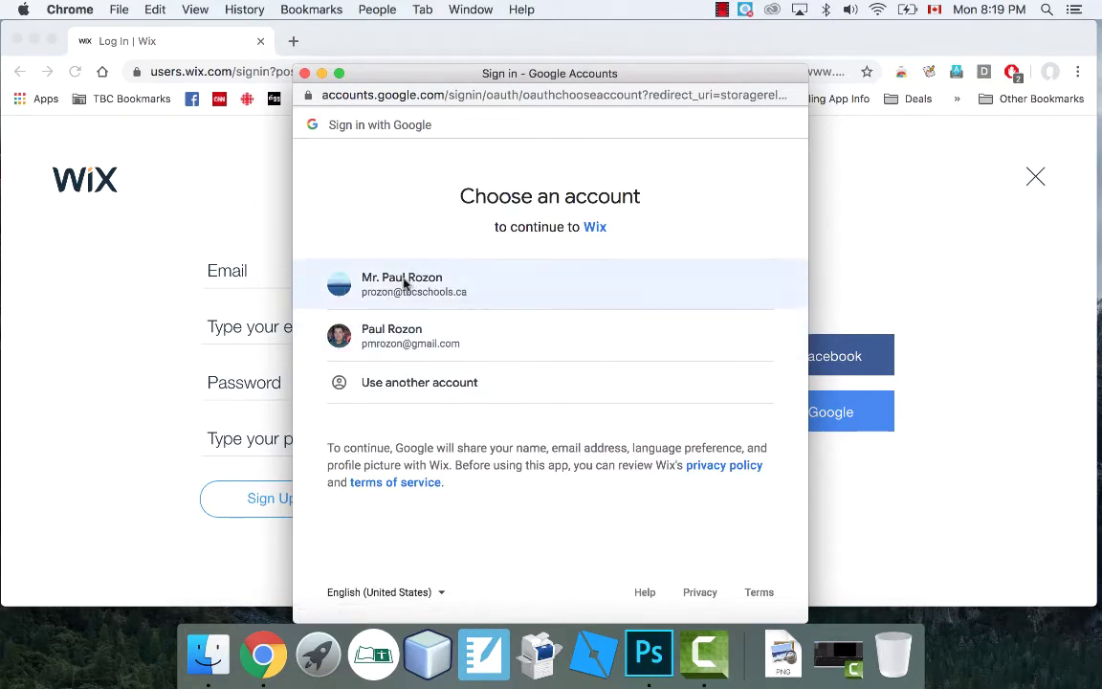
click(405, 283)
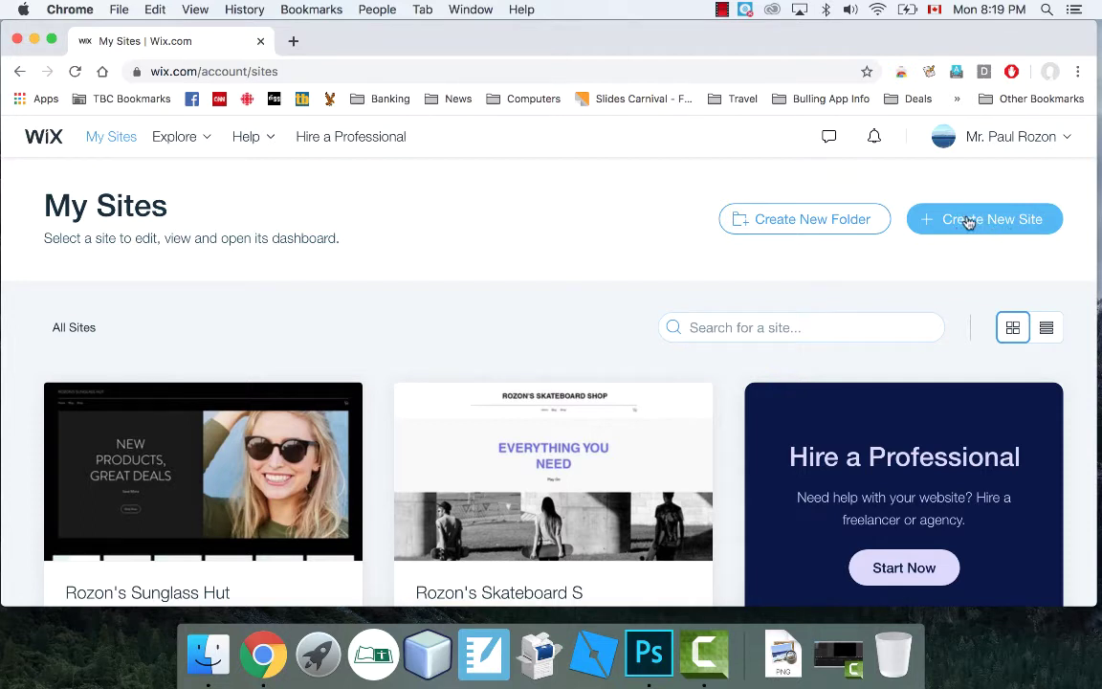
Start a new site with Online Store as its type.
click(968, 221)
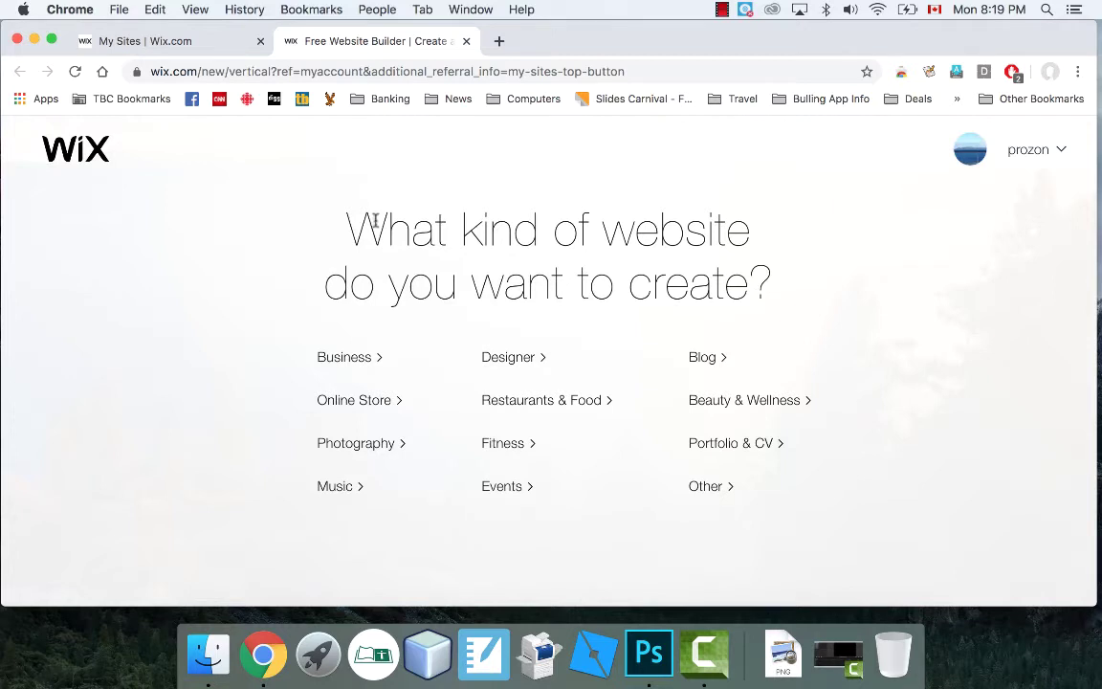
click(362, 405)
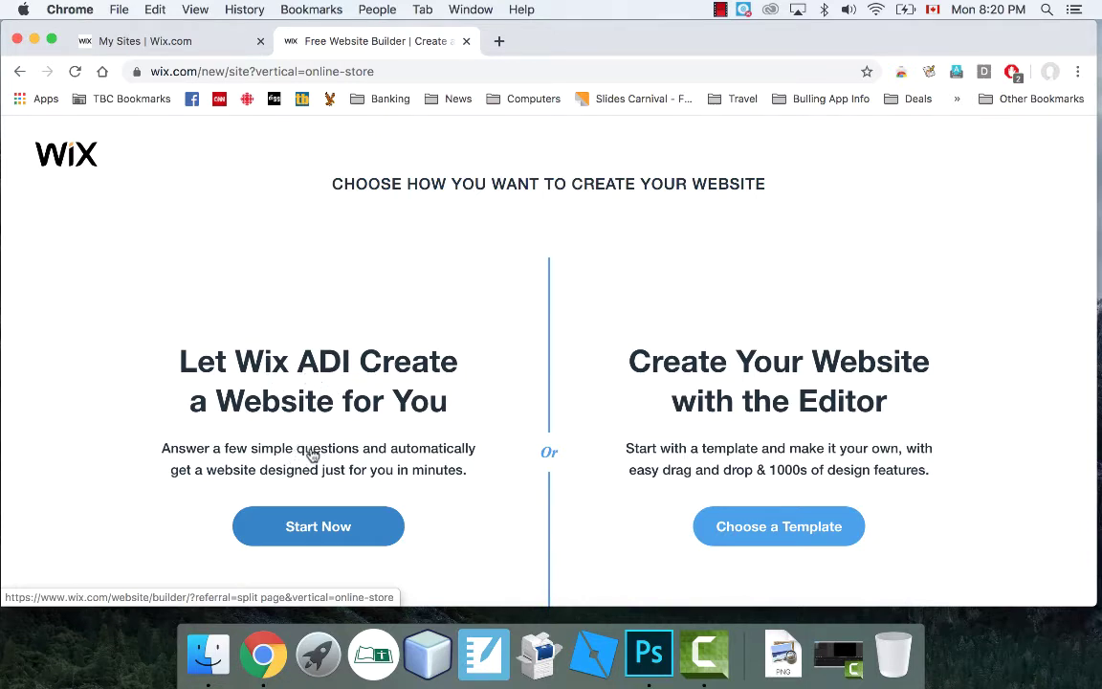
Let Wix ADI build the site; search 'online bowlin' and pick Online Bowling Supply Shop.
click(321, 533)
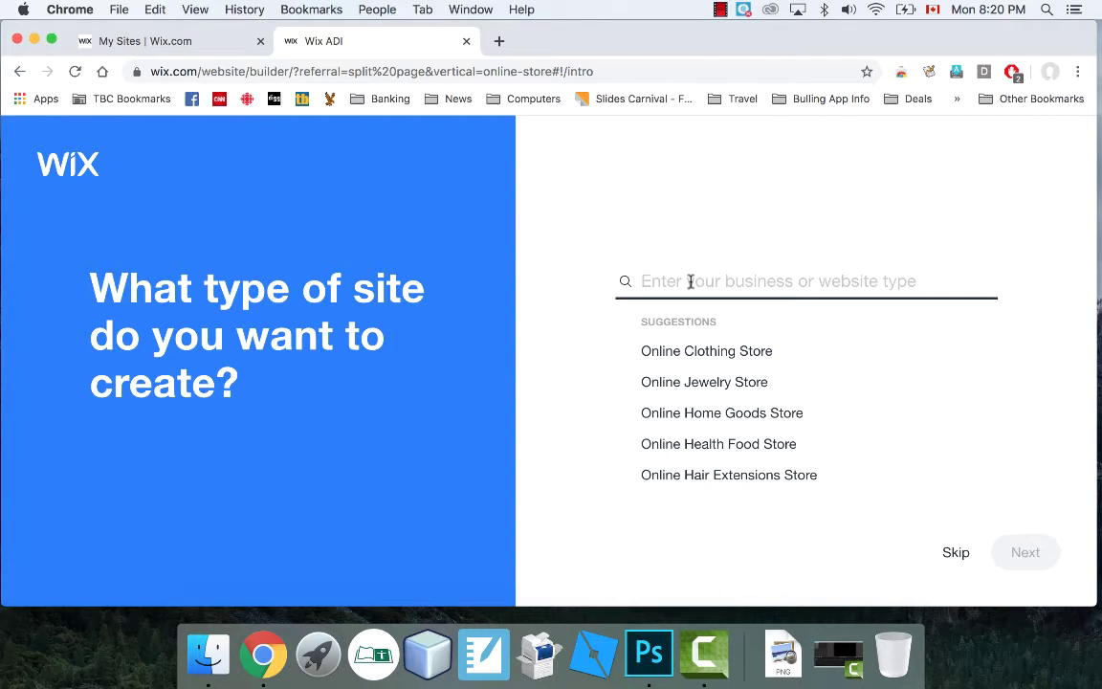
click(689, 281)
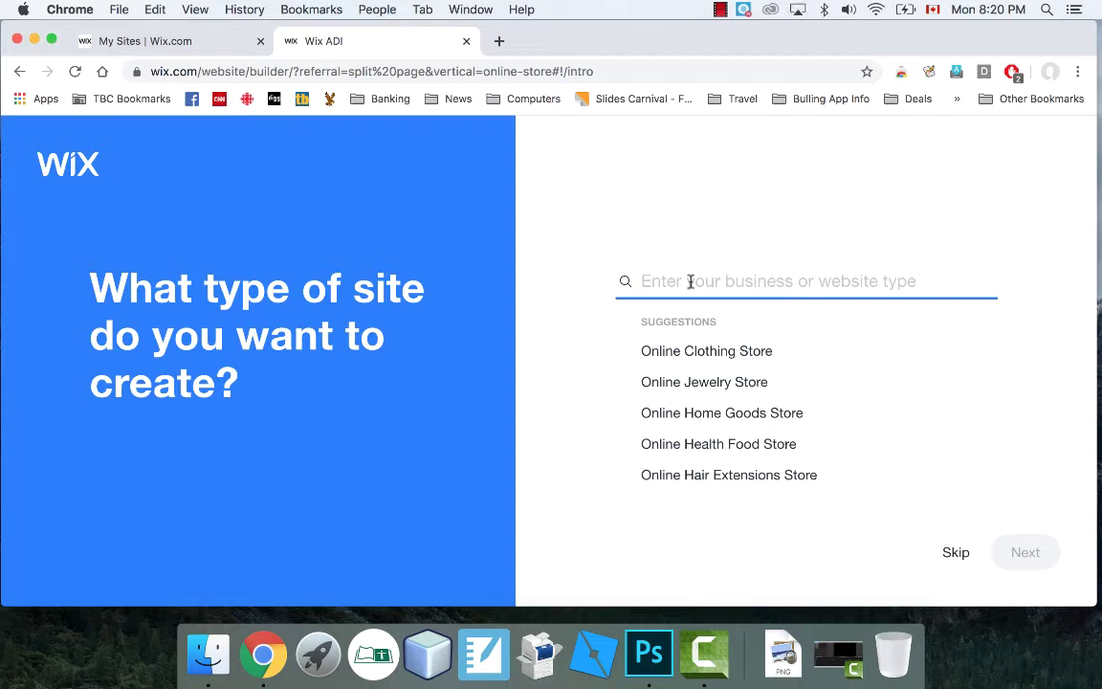
text(on)
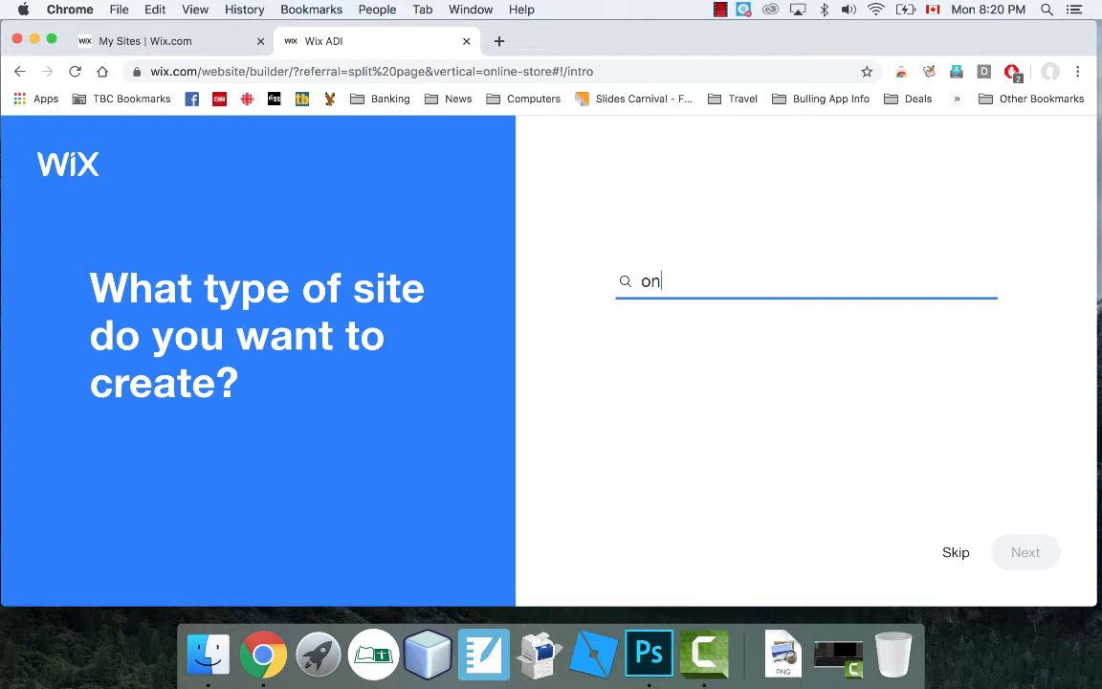
text(line bowl)
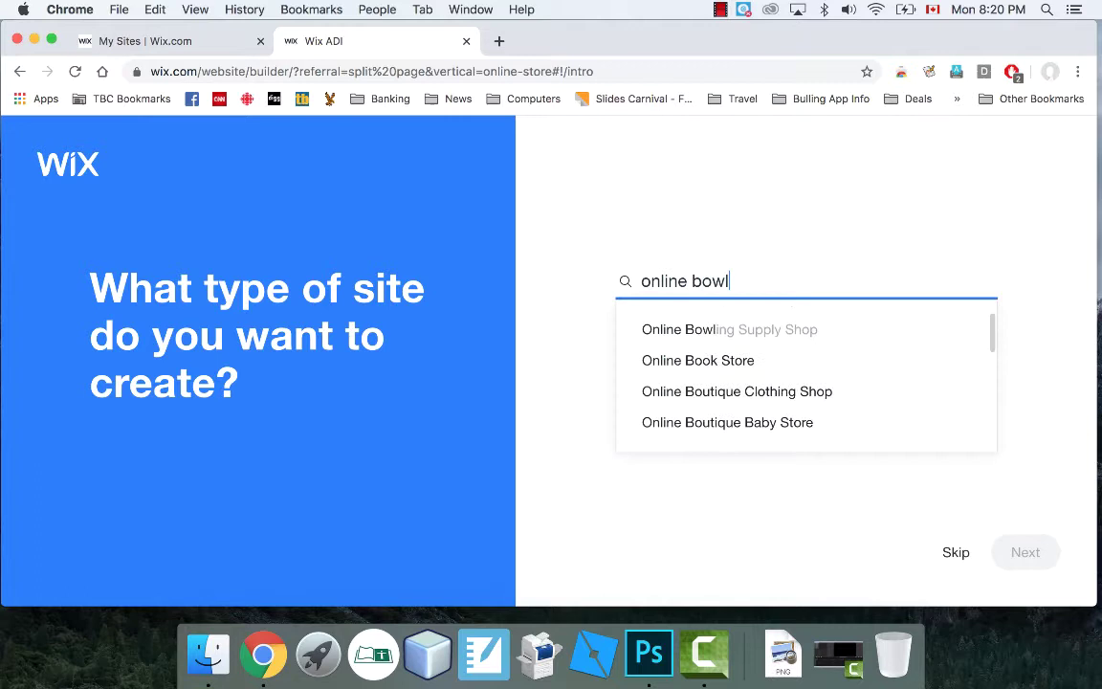
text(in)
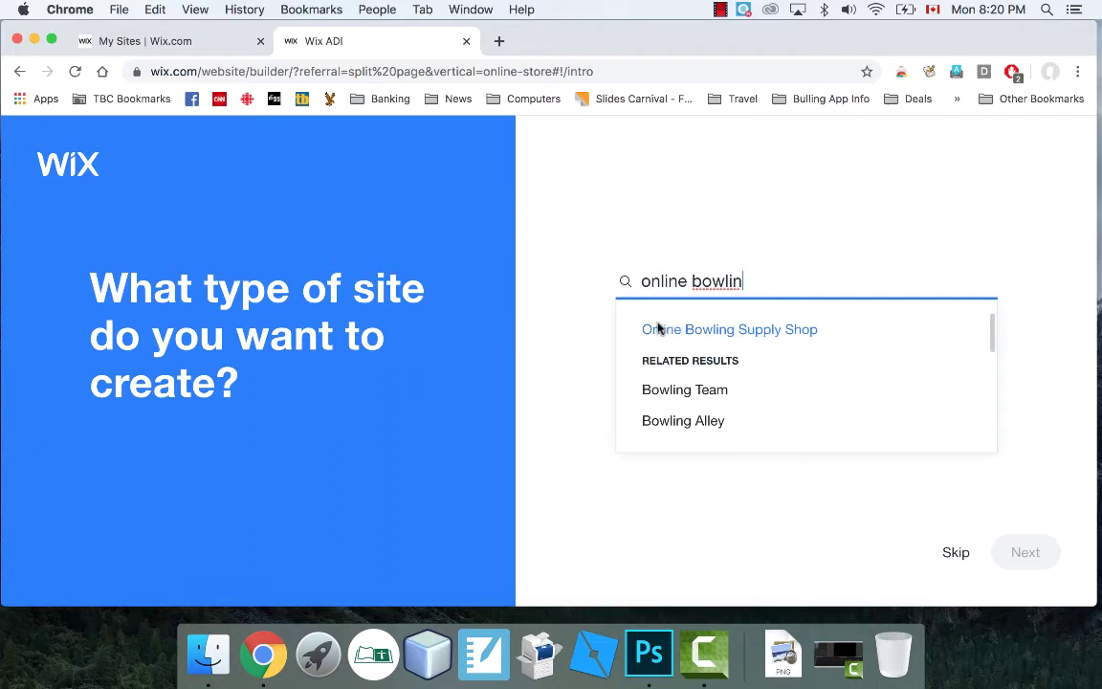
click(715, 330)
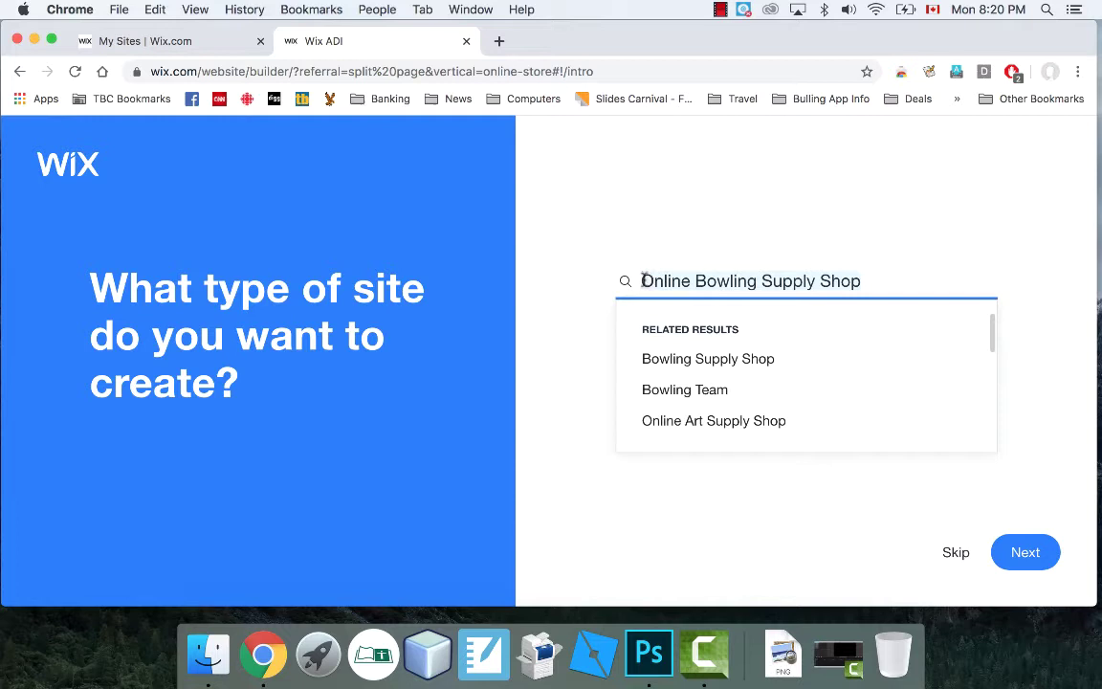
Try 'sleeping giant toys', then re-select Online Bowling Supply Shop and continue.
key(BackSpace)
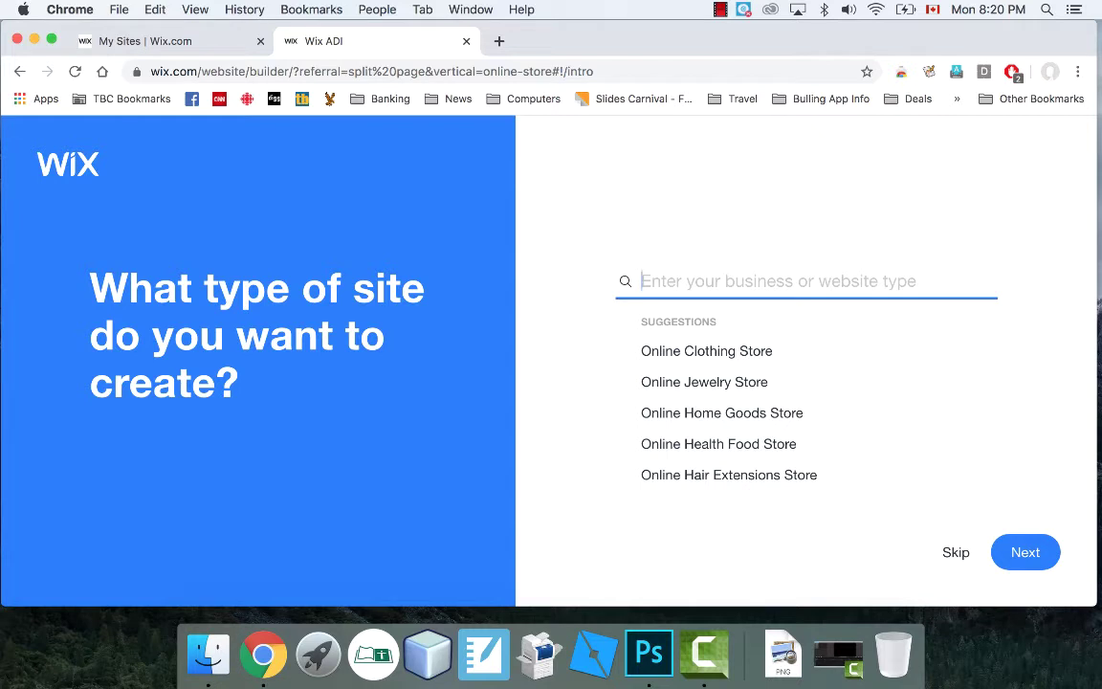
text(slee)
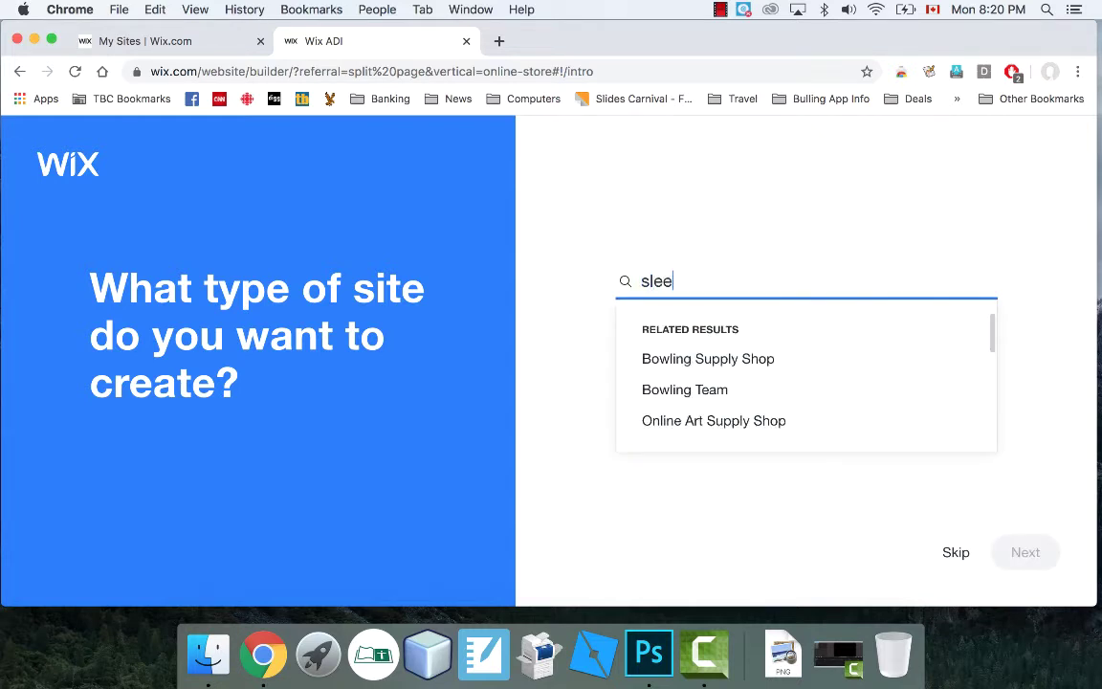
text(ping giant)
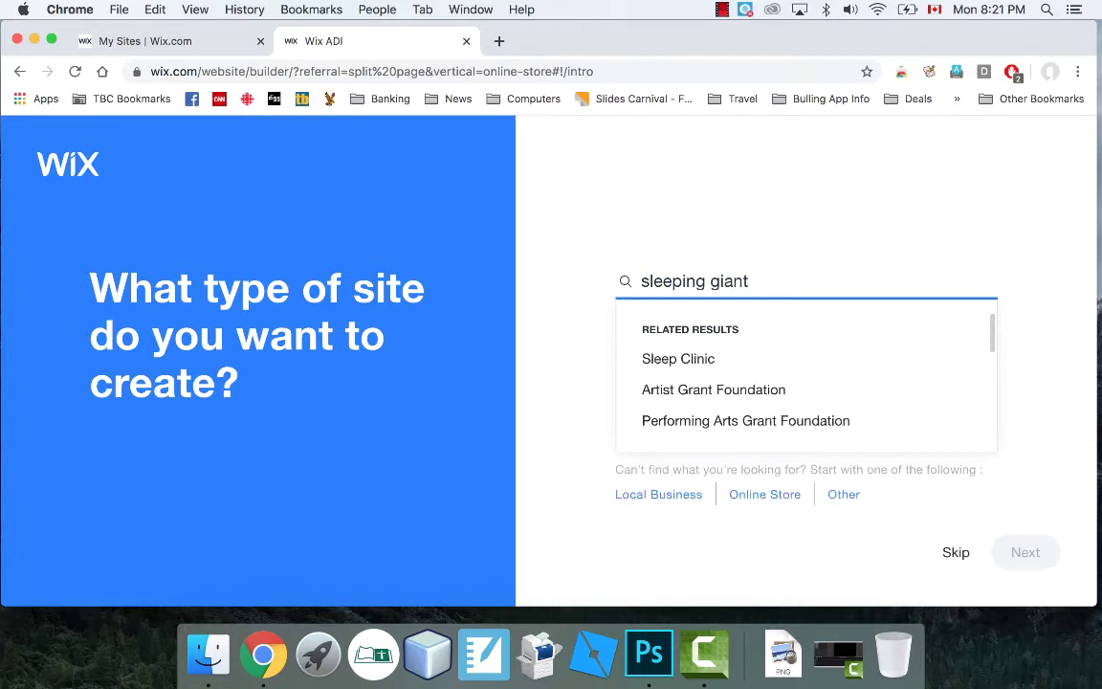
text( toys)
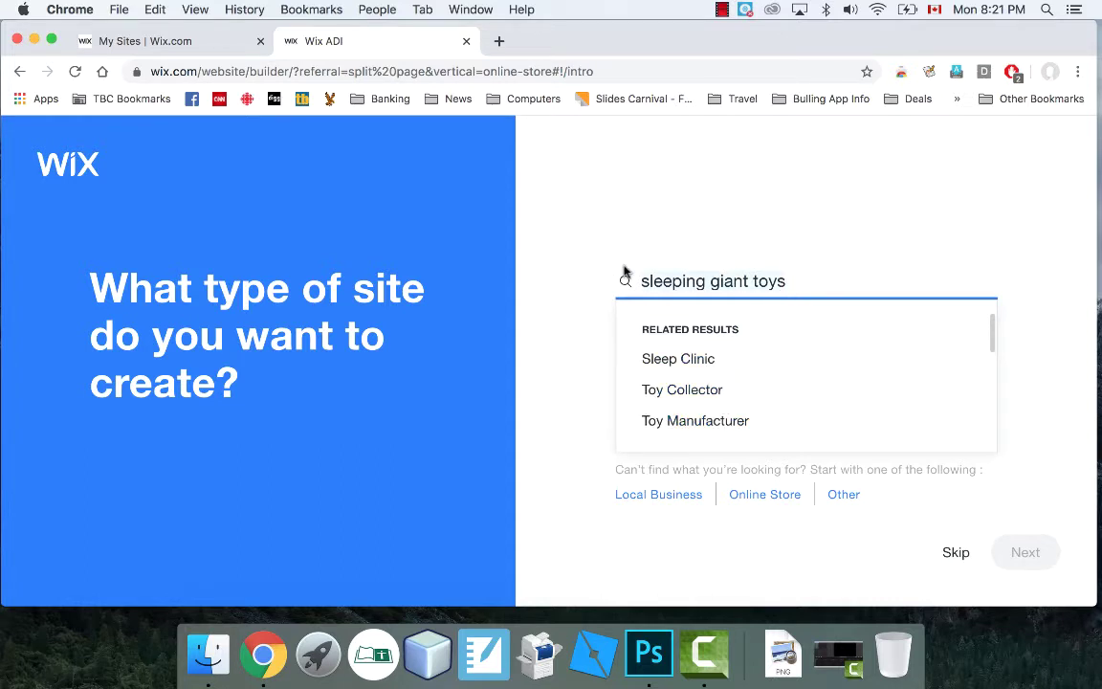
key(super+a)
key(BackSpace)
text(onl)
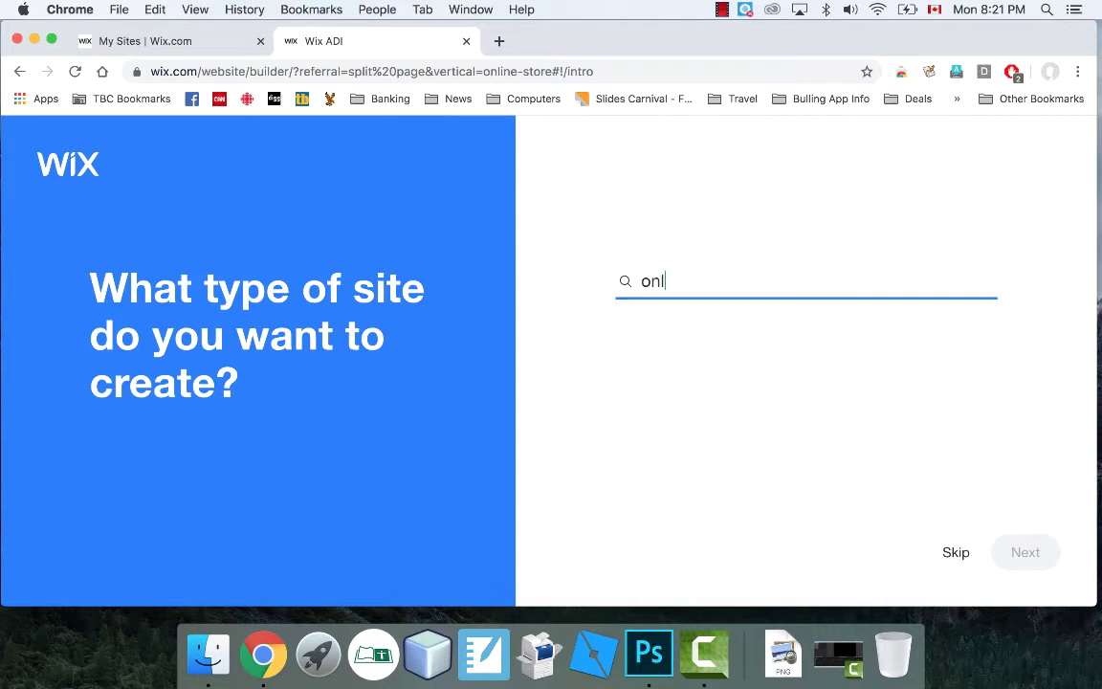
text(ine bow)
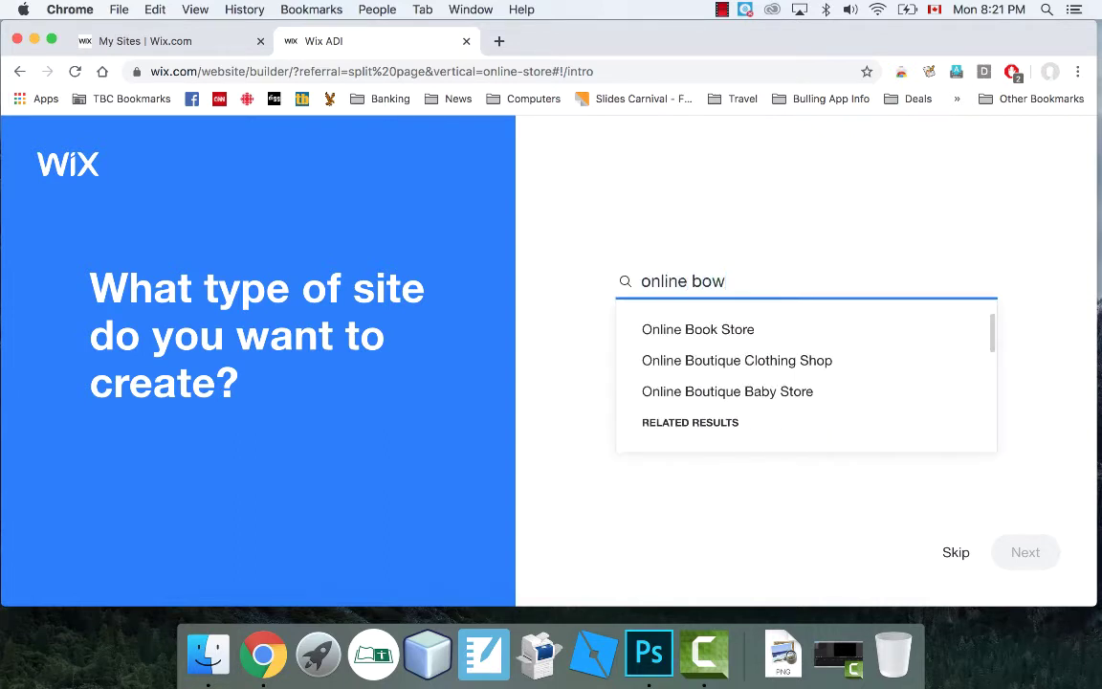
text(ling)
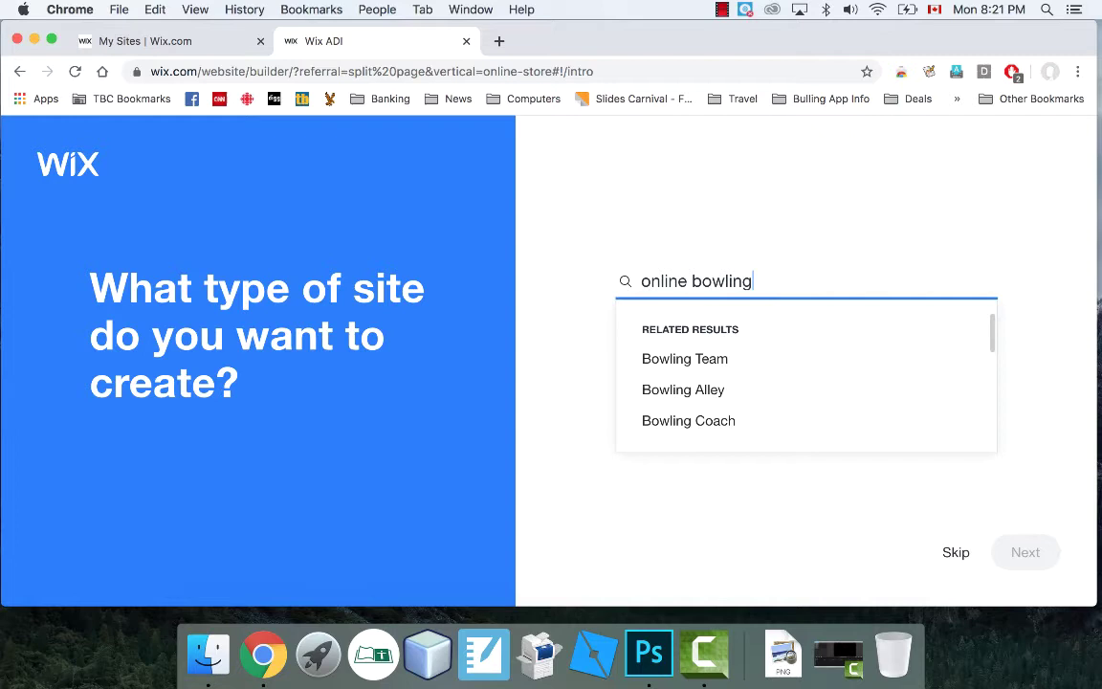
text( su)
text(tor)
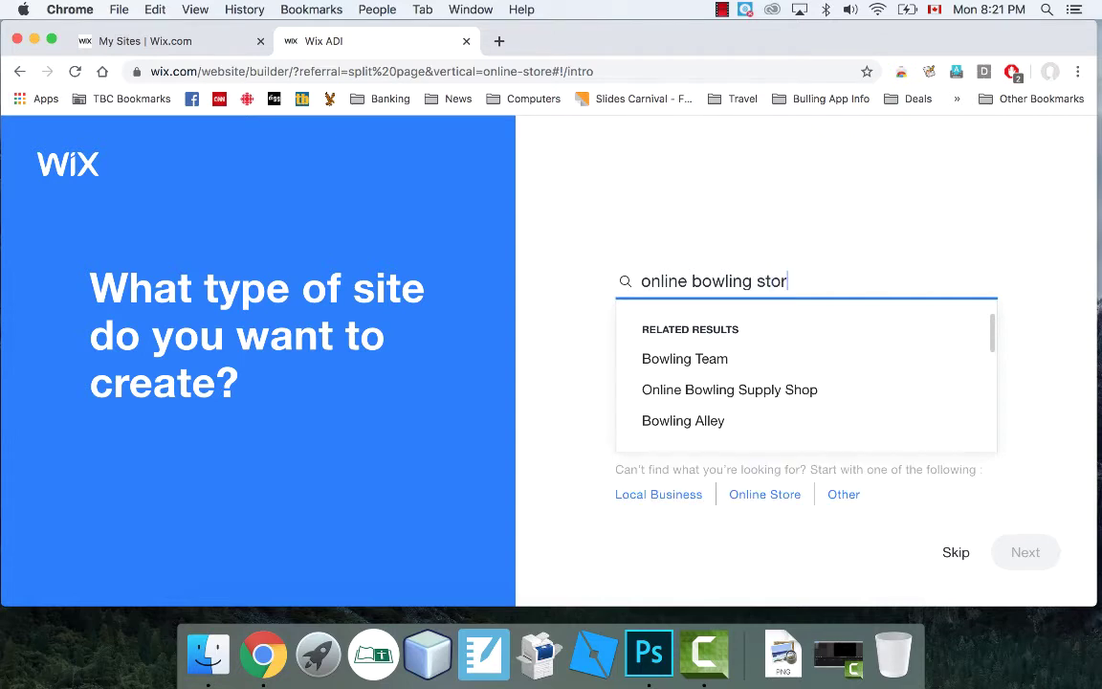
text(e)
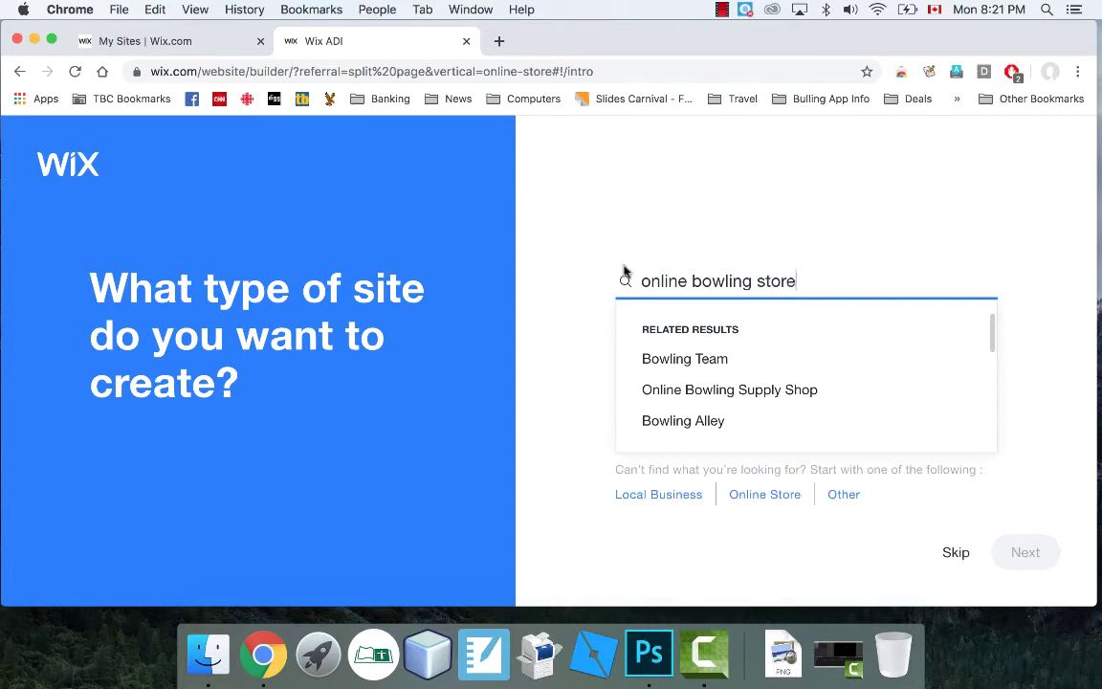
click(713, 392)
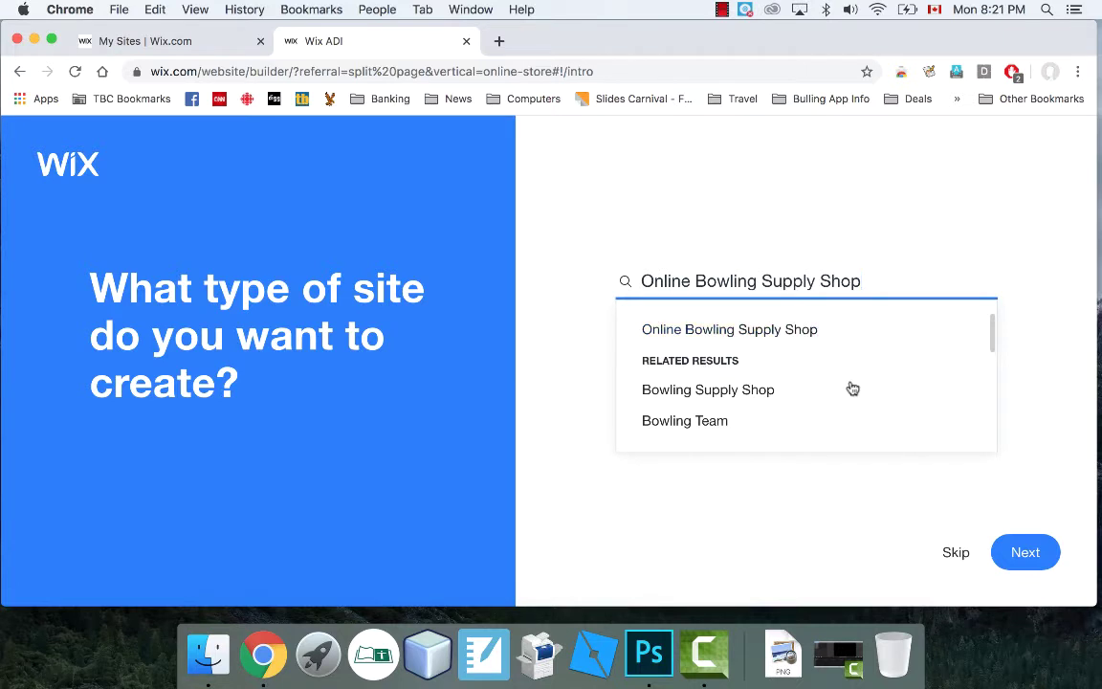
click(1027, 562)
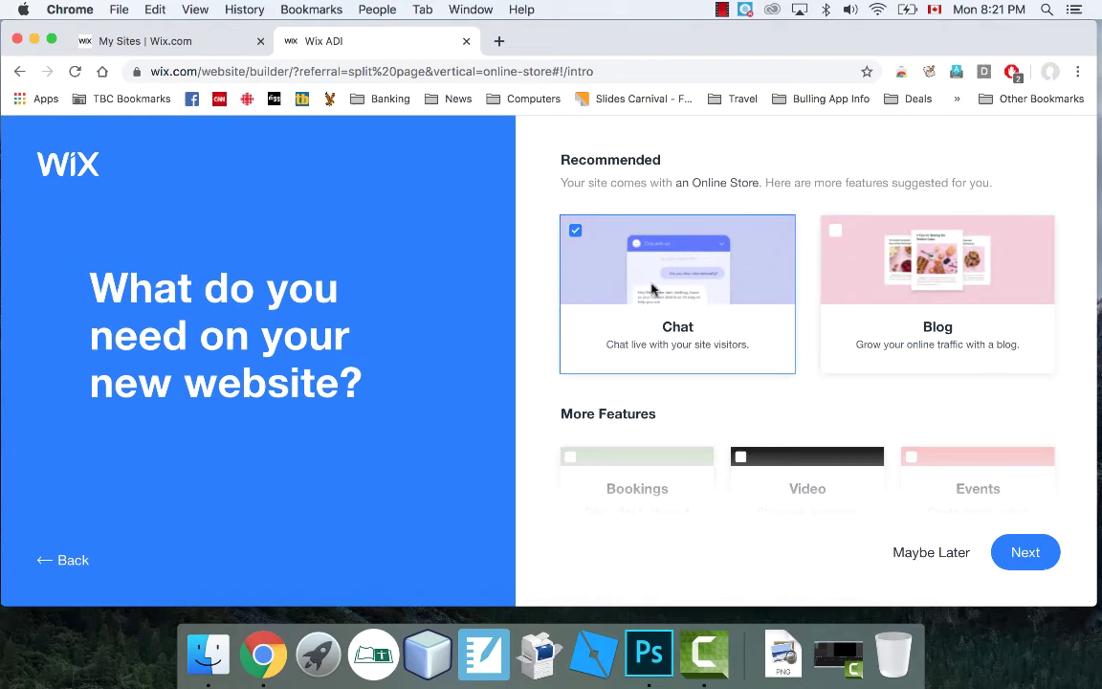
Tick Blog alongside Chat and look over the More Features options.
scroll(669, 282, down, 1)
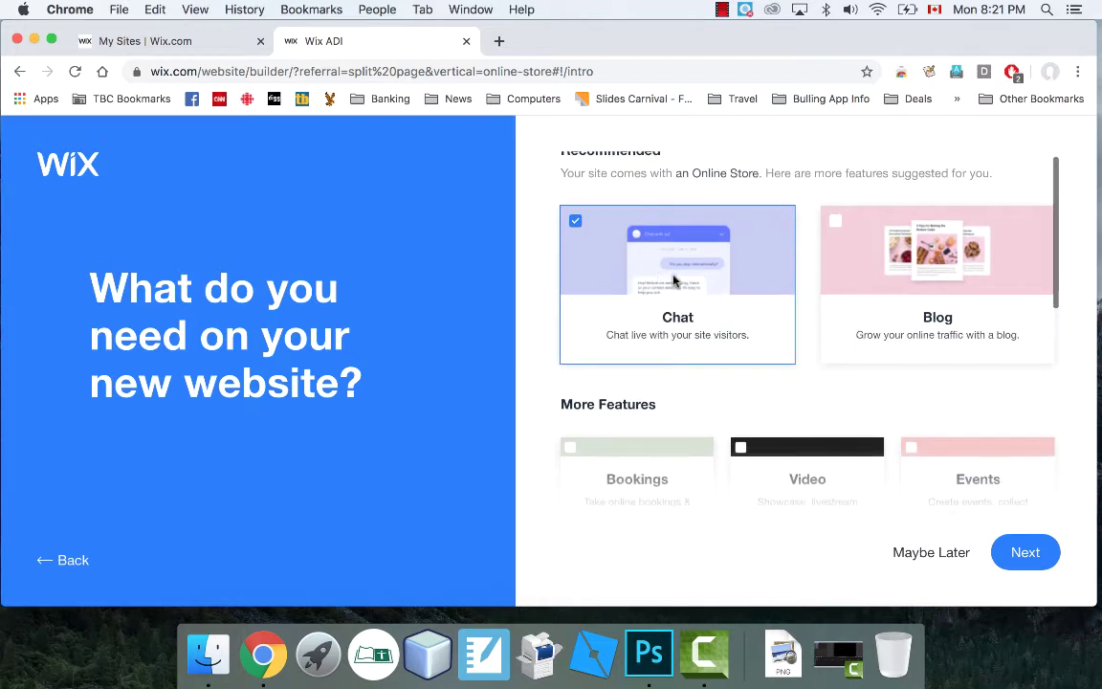
click(836, 230)
scroll(856, 332, down, 3)
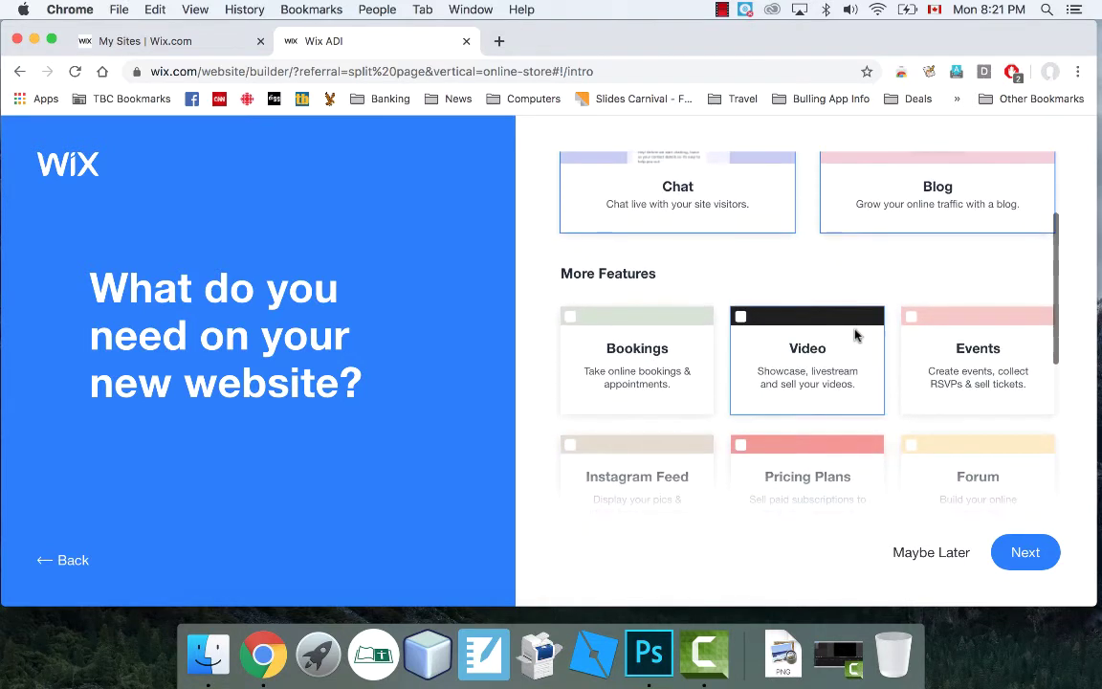
scroll(856, 333, down, 3)
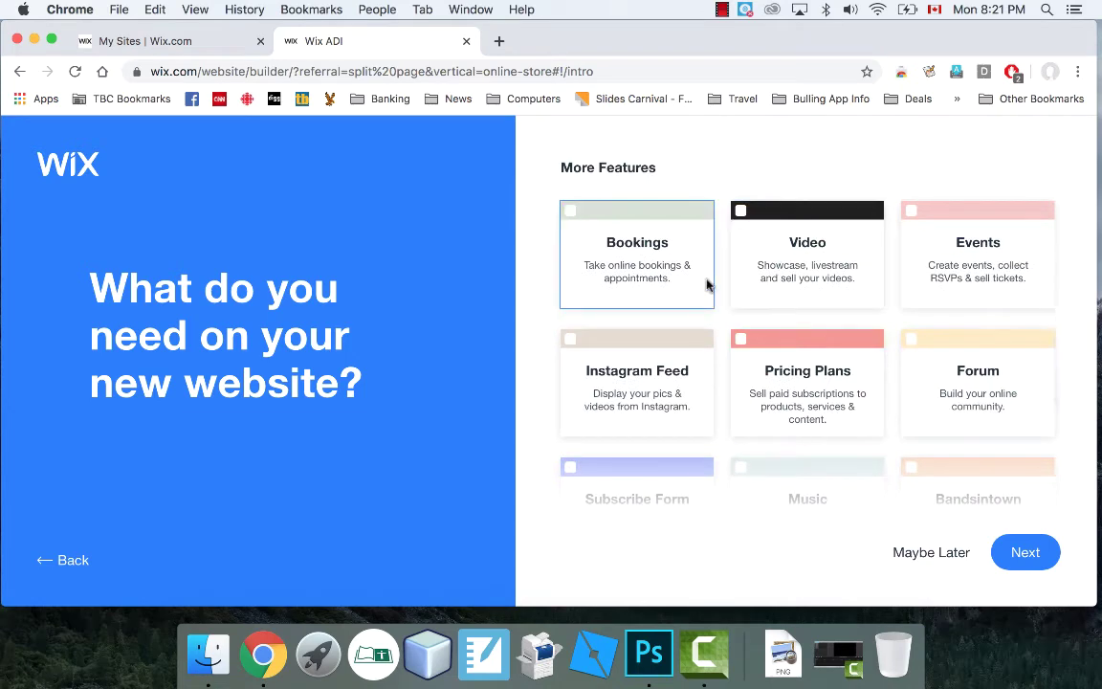
scroll(708, 284, down, 1)
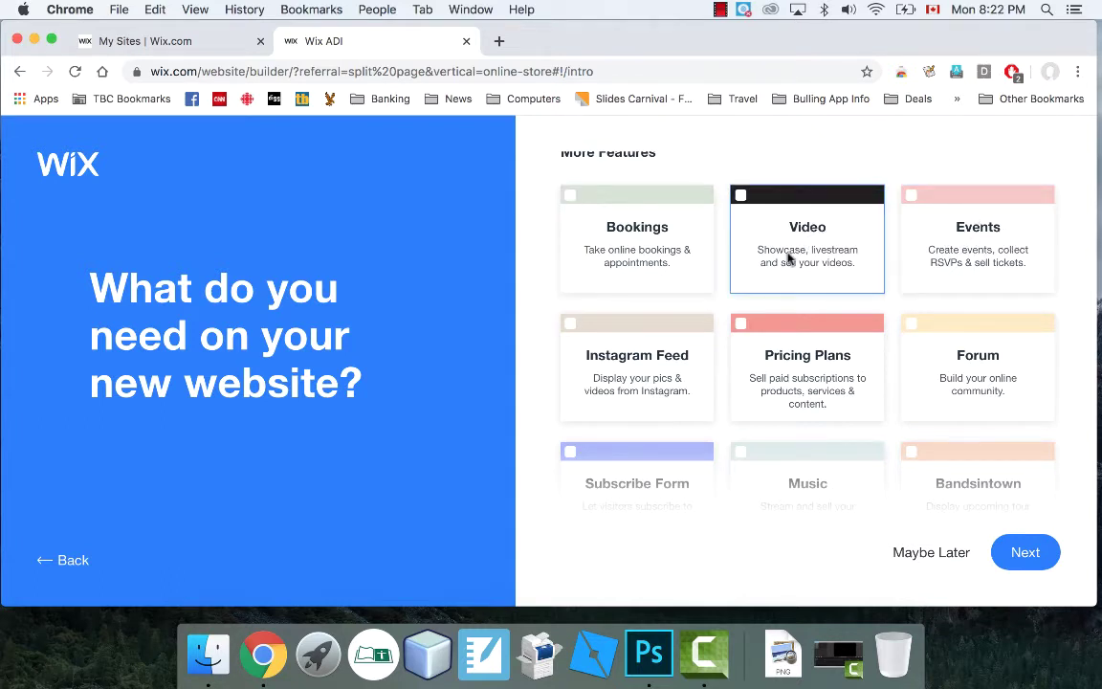
scroll(789, 259, down, 2)
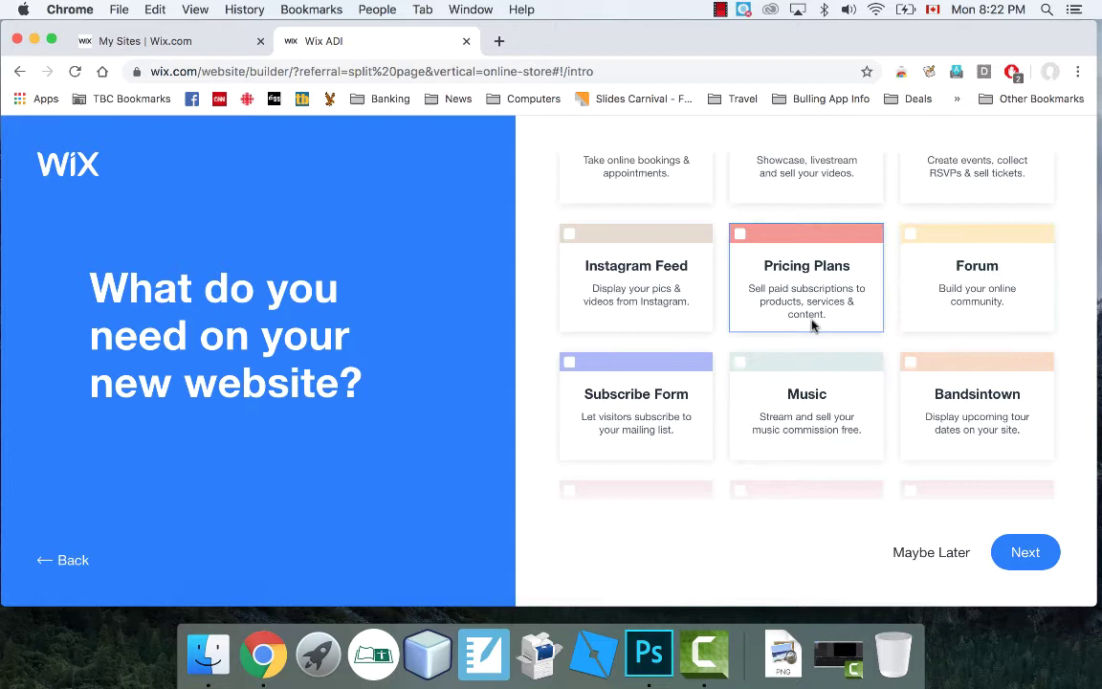
scroll(808, 325, down, 2)
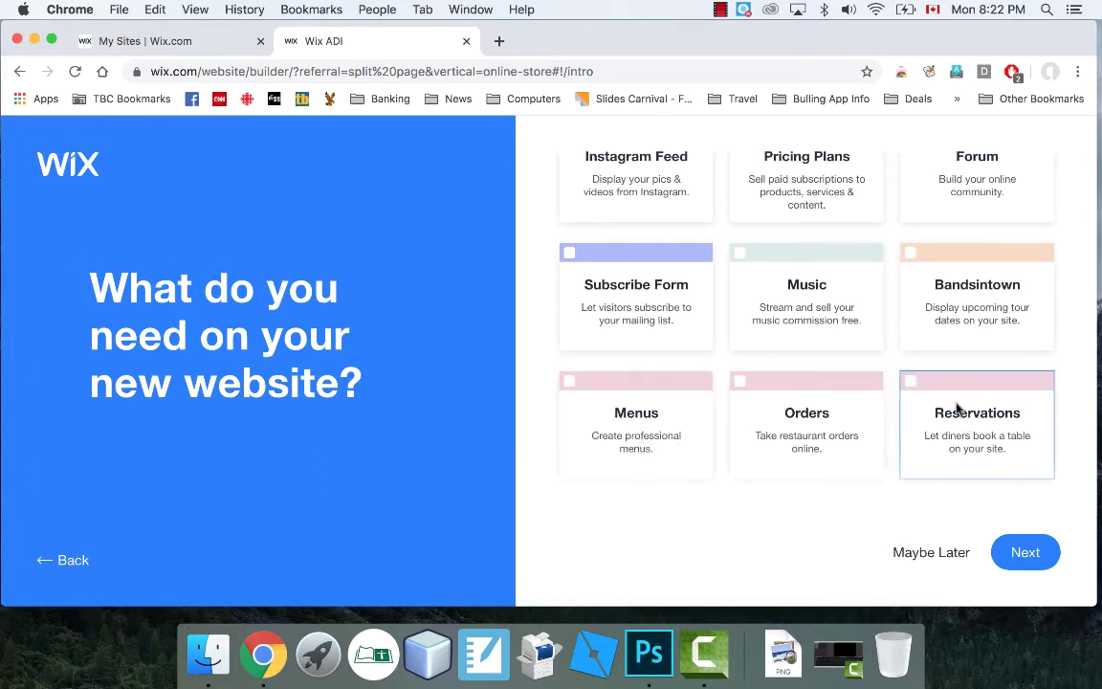
scroll(775, 293, up, 3)
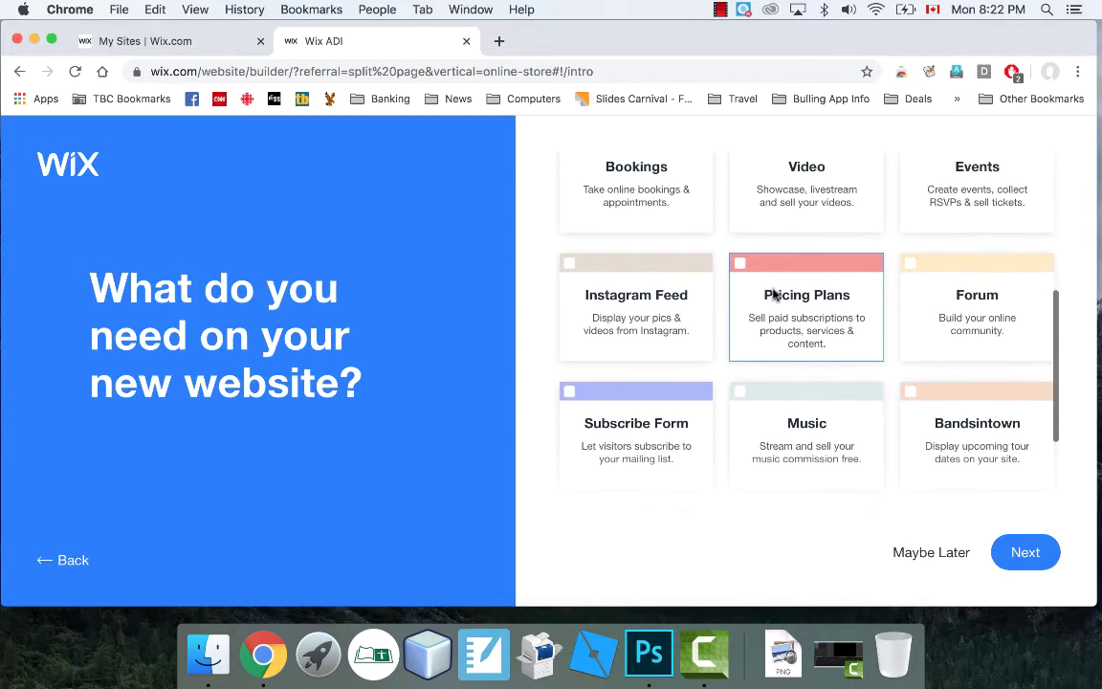
scroll(775, 295, up, 4)
scroll(814, 359, down, 2)
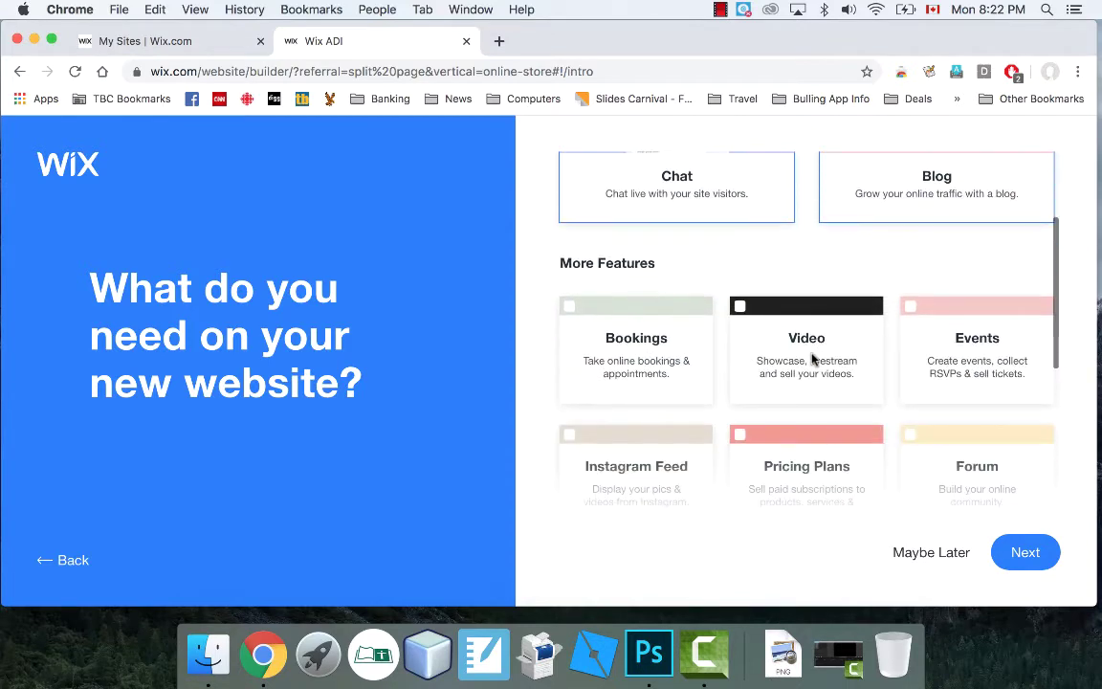
scroll(814, 359, up, 2)
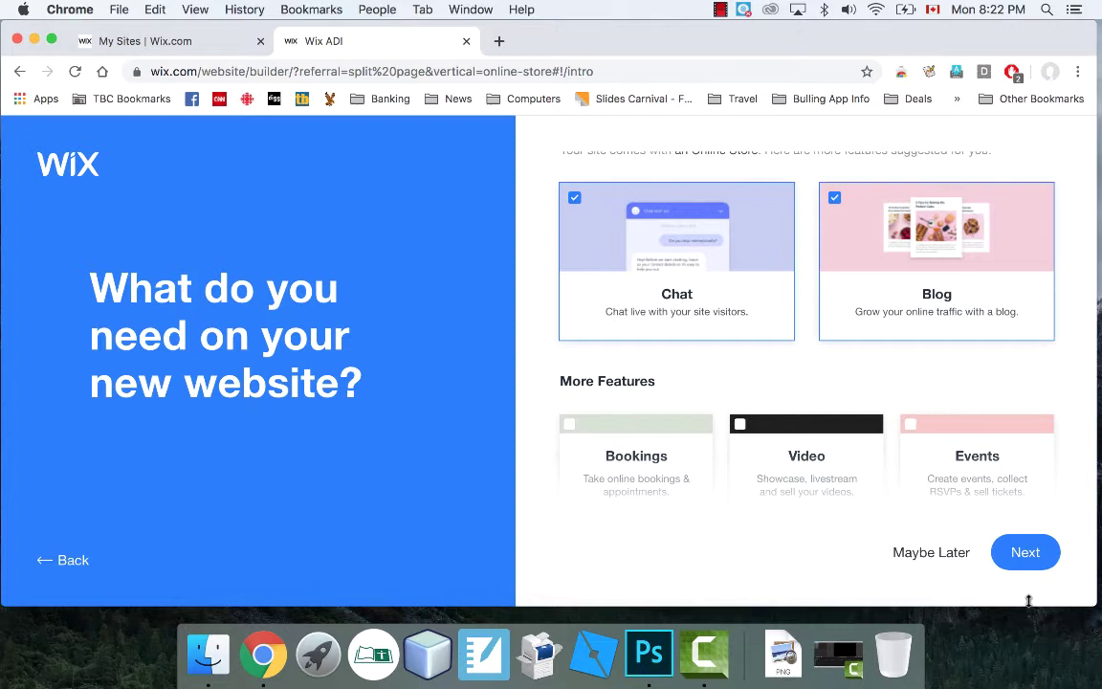
Enter 'Rozon's Bowling' as the store name and continue to the import step.
click(1033, 557)
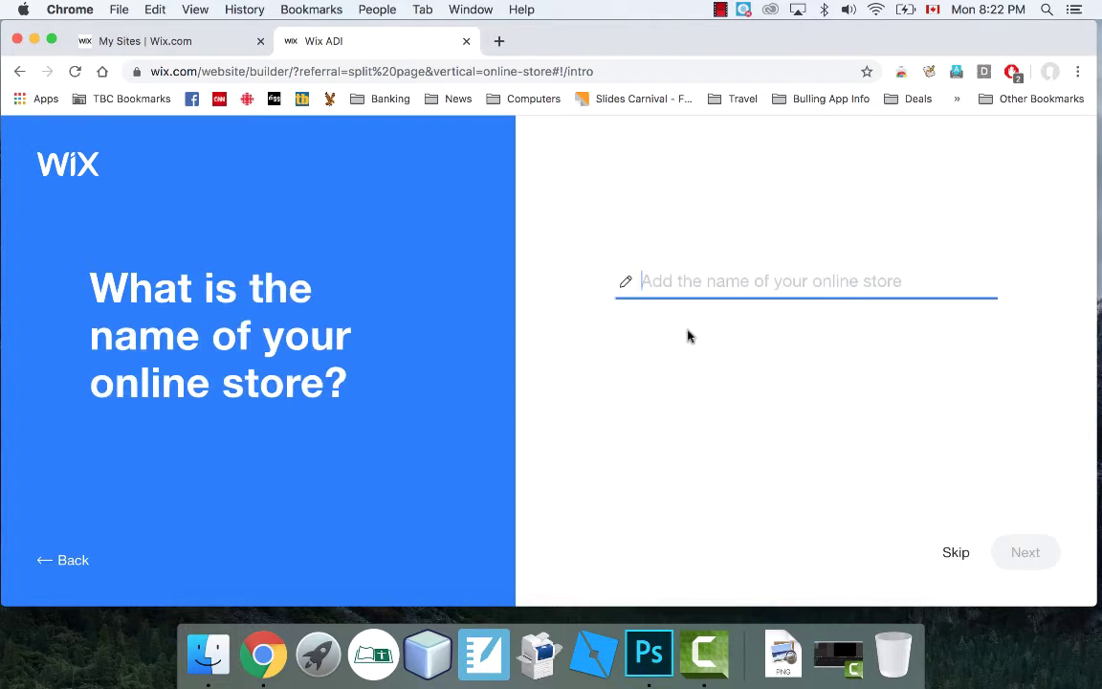
text(Ro)
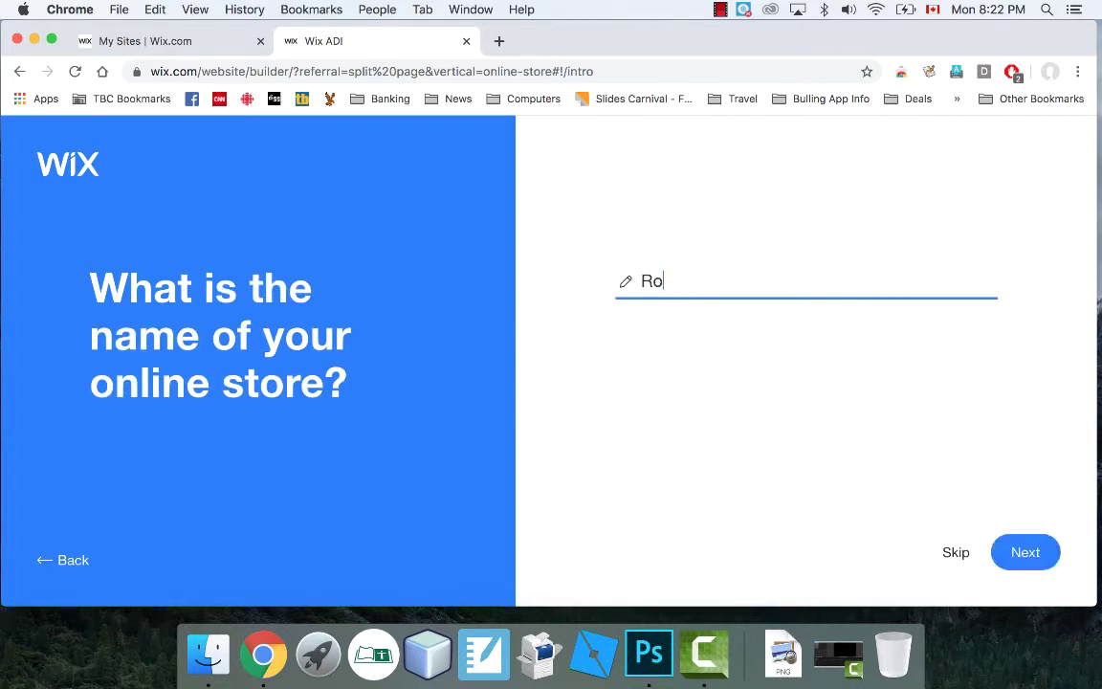
text(zon's Bowling Shop)
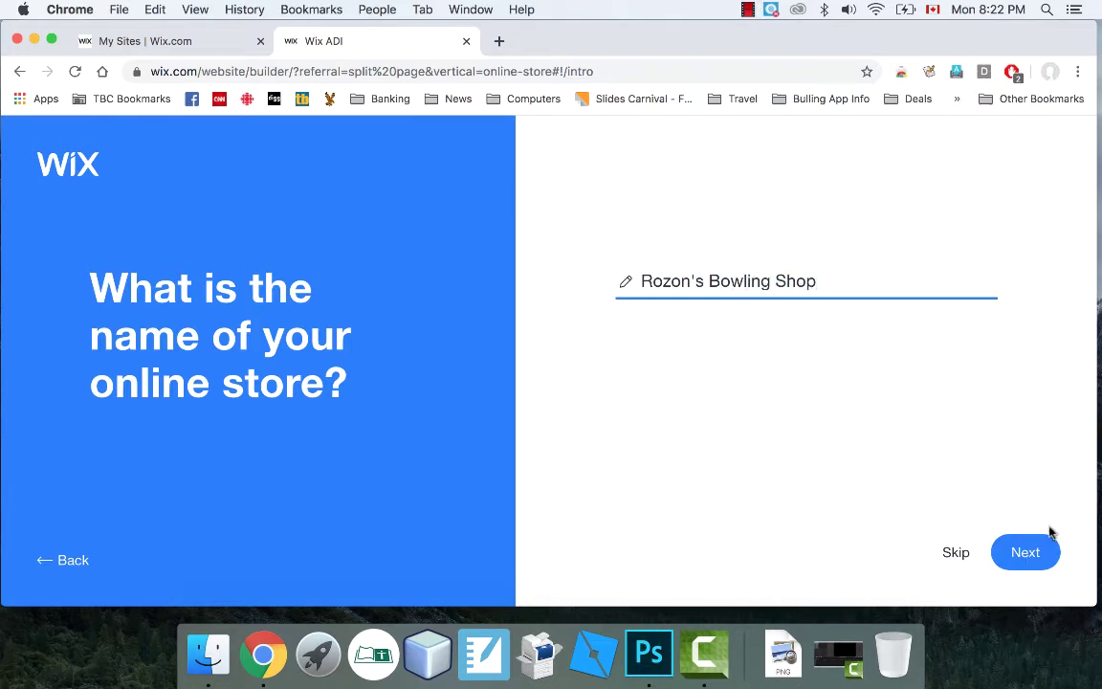
click(1013, 549)
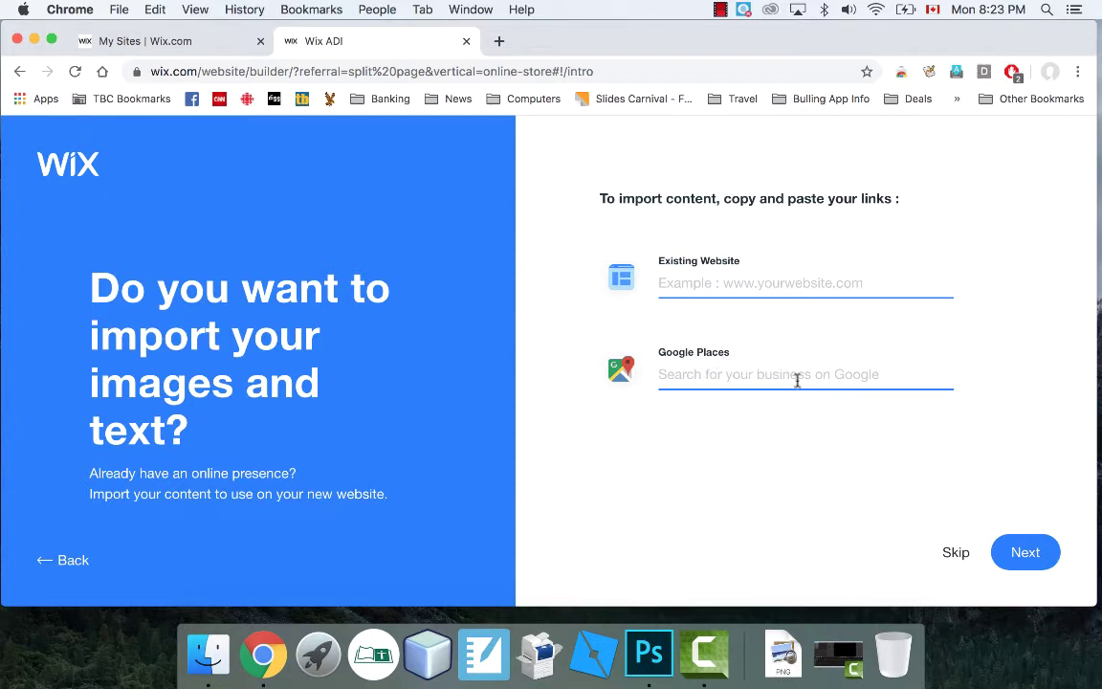
Skip importing content and enter the business address and phone number in the info form.
click(1021, 558)
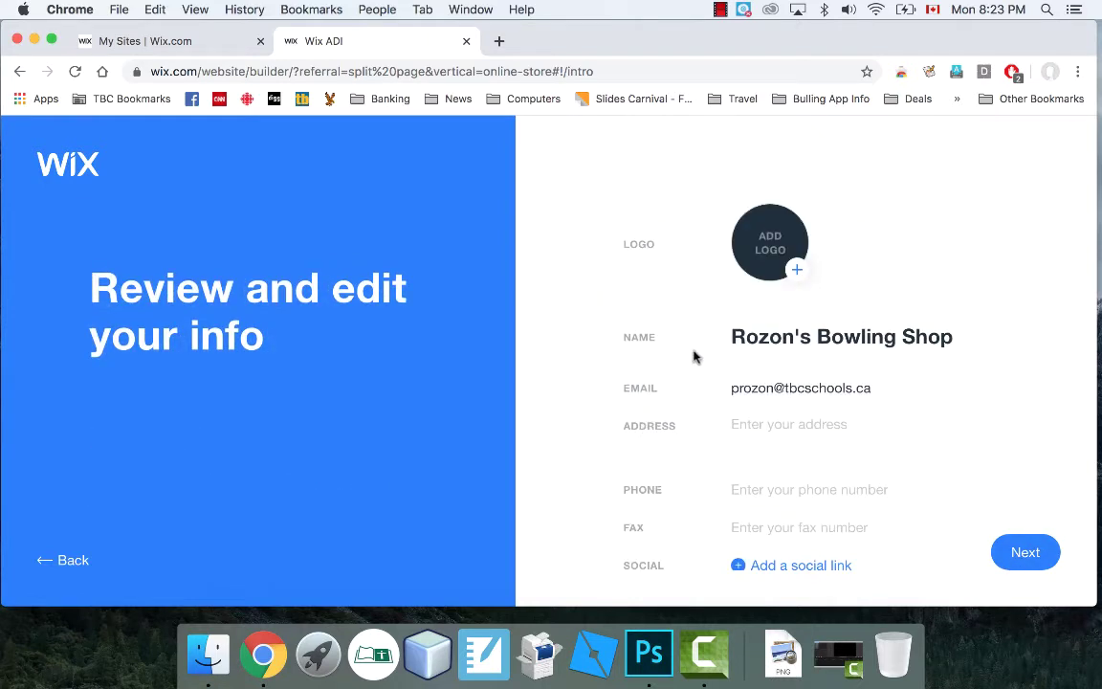
scroll(670, 362, down, 1)
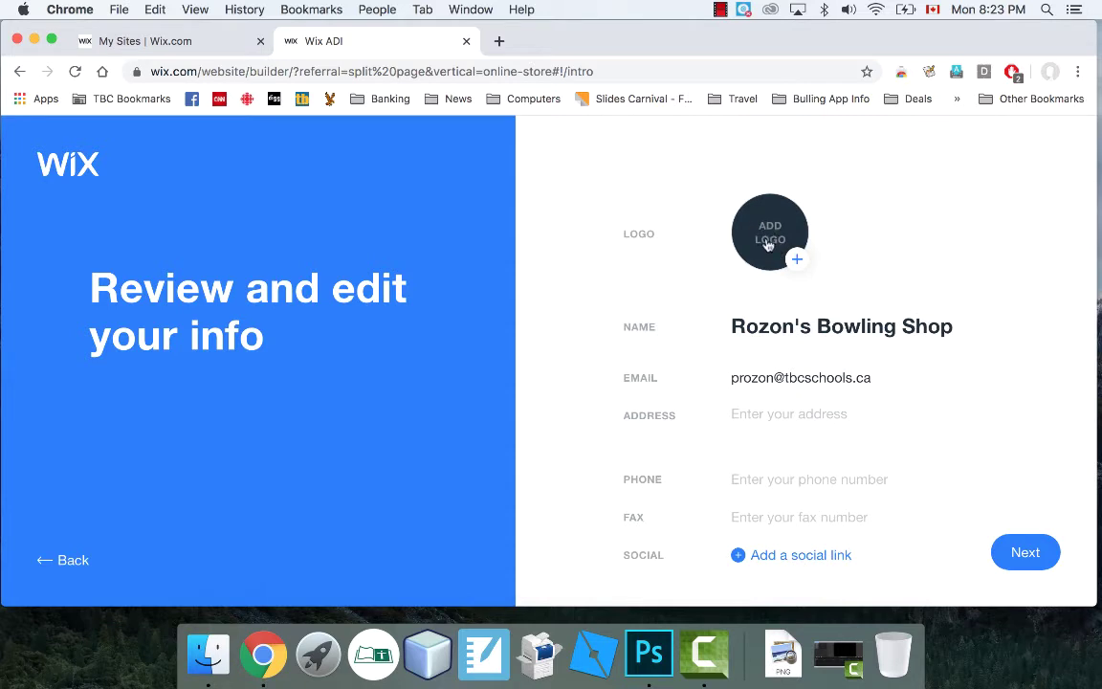
scroll(790, 354, down, 2)
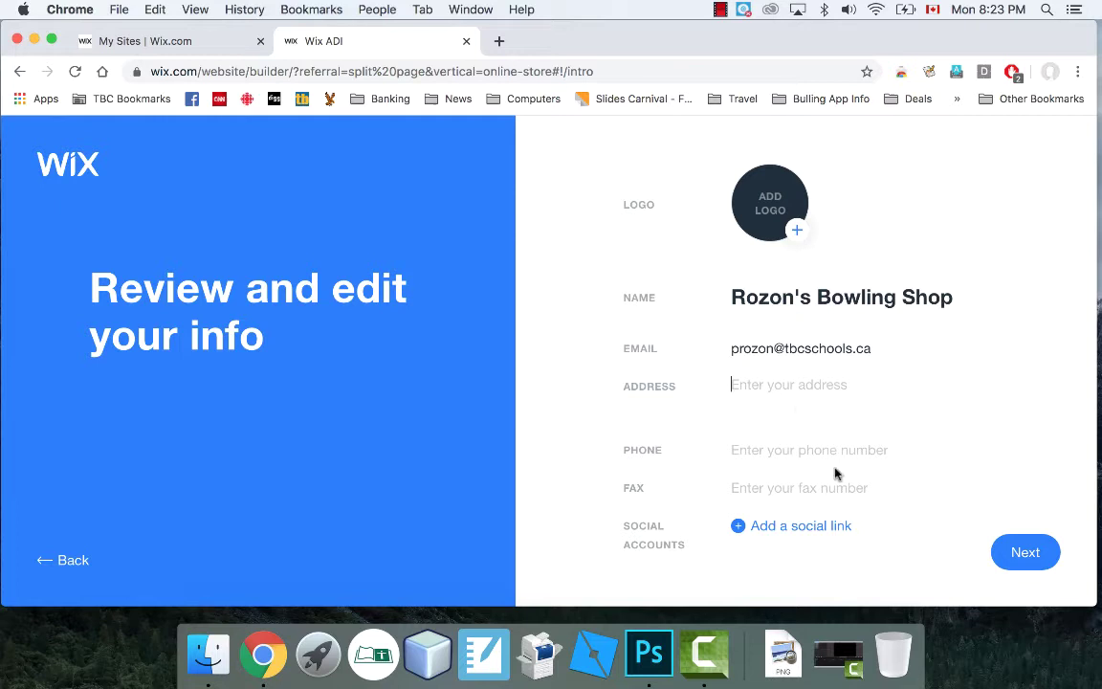
text(555 Home St.)
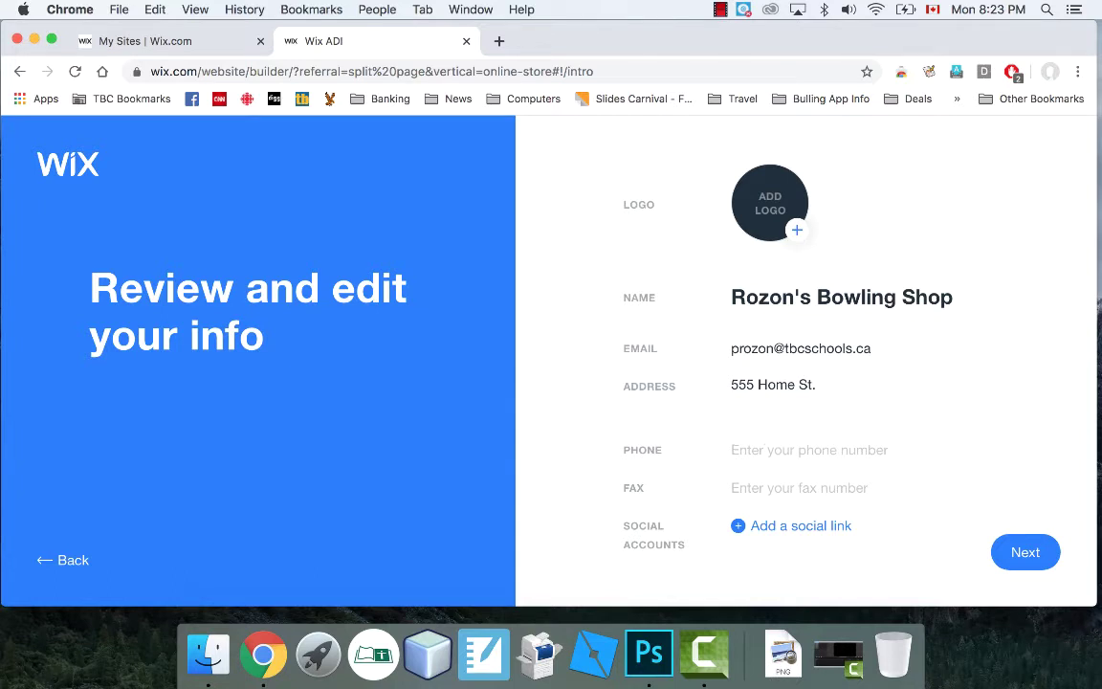
text(555)
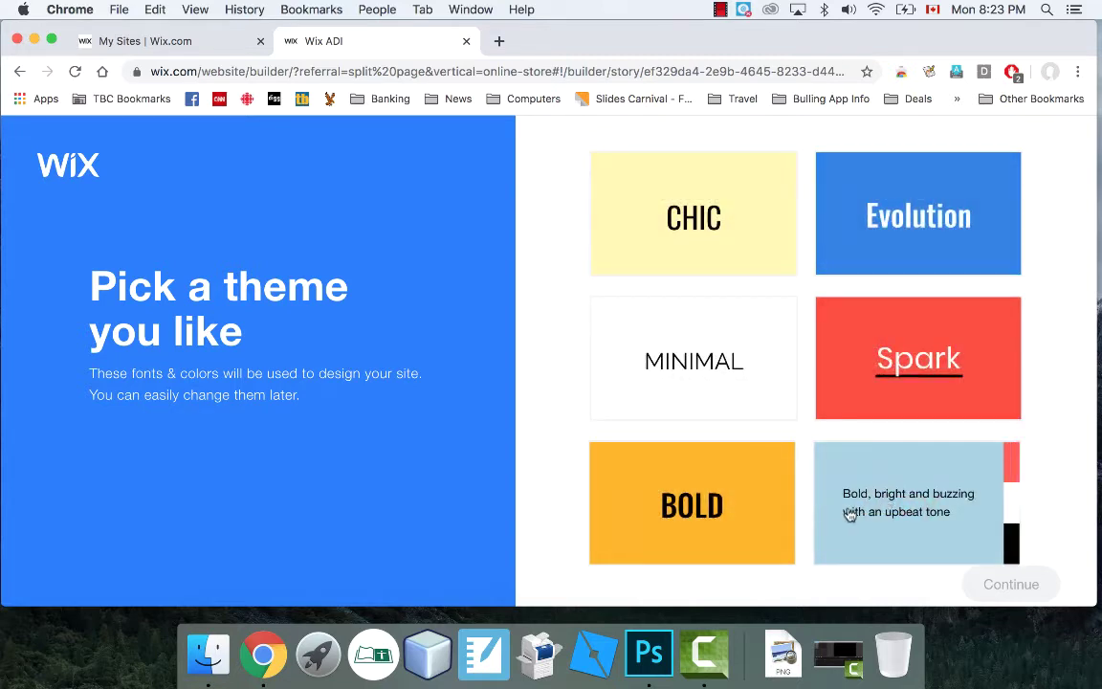
Pick the Play theme for the site and continue.
click(899, 500)
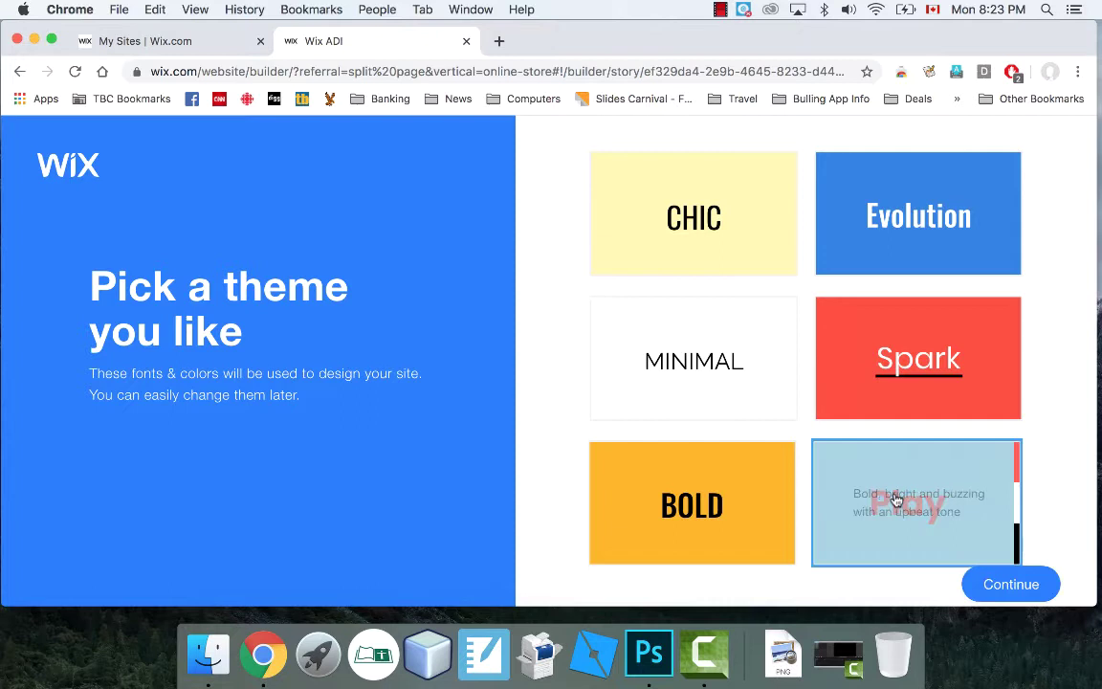
click(1014, 585)
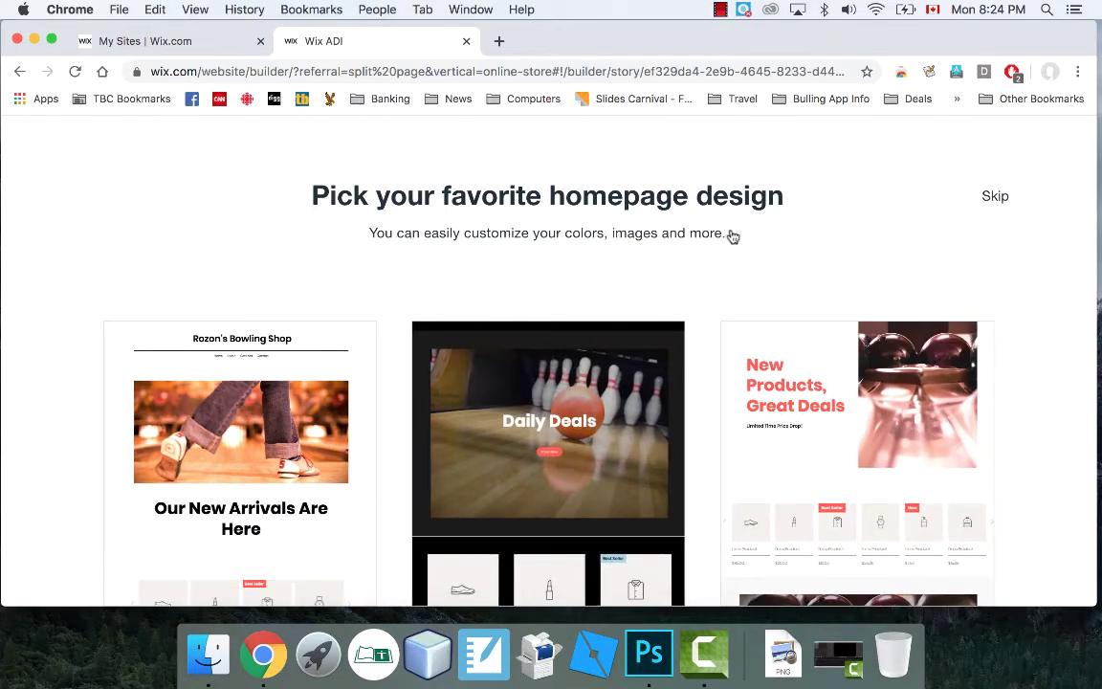
Choose the New Products, Great Deals homepage design and generate the site from it.
click(797, 420)
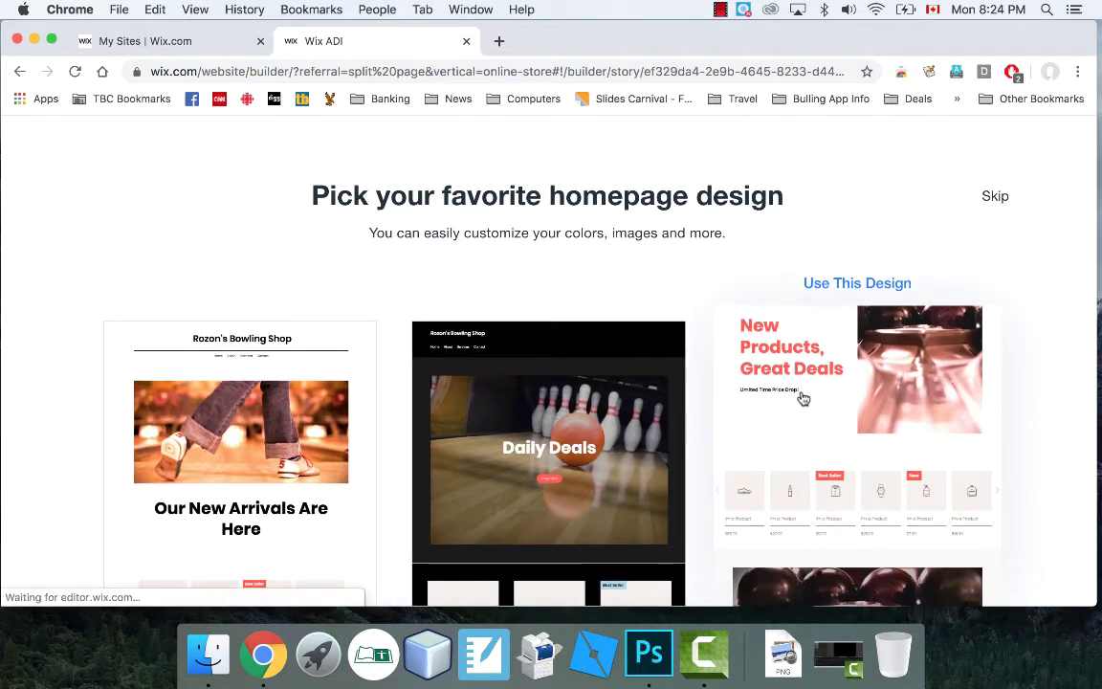
click(836, 284)
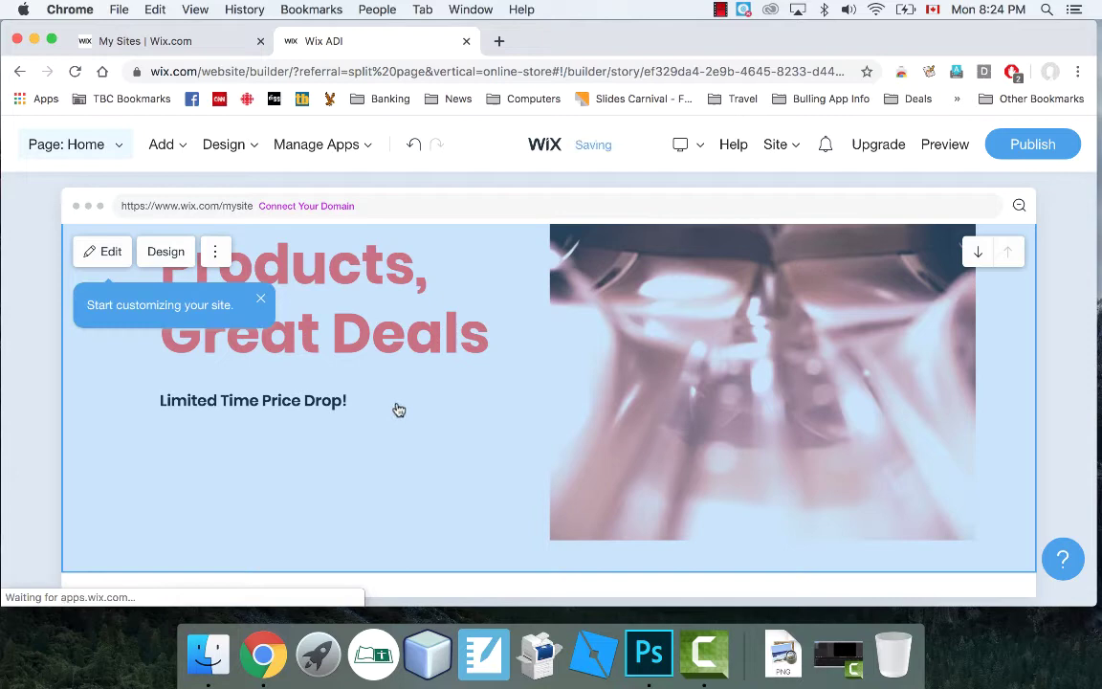
scroll(399, 410, down, 2)
scroll(399, 410, up, 5)
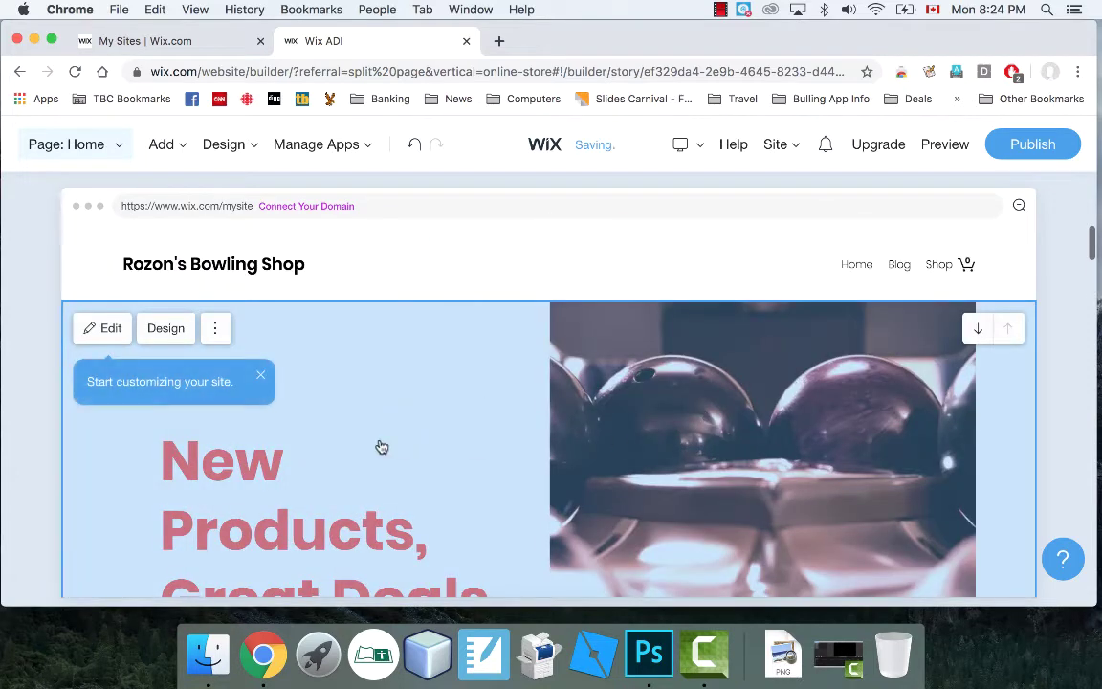
scroll(380, 445, down, 5)
scroll(381, 447, down, 5)
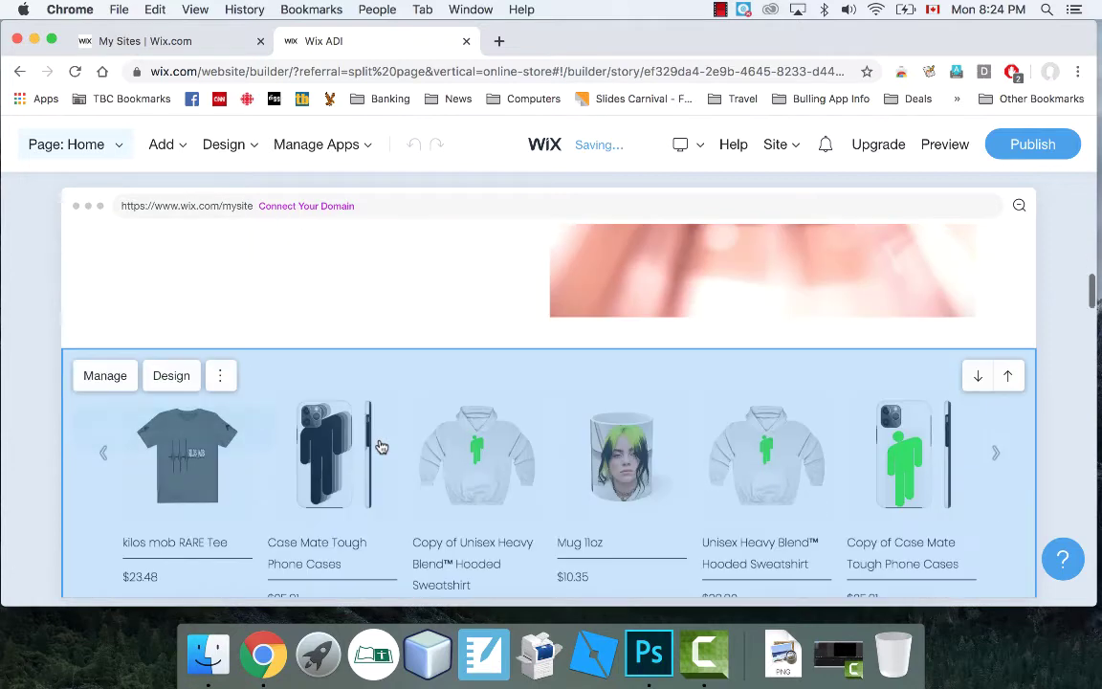
scroll(753, 474, down, 1)
scroll(749, 485, down, 1)
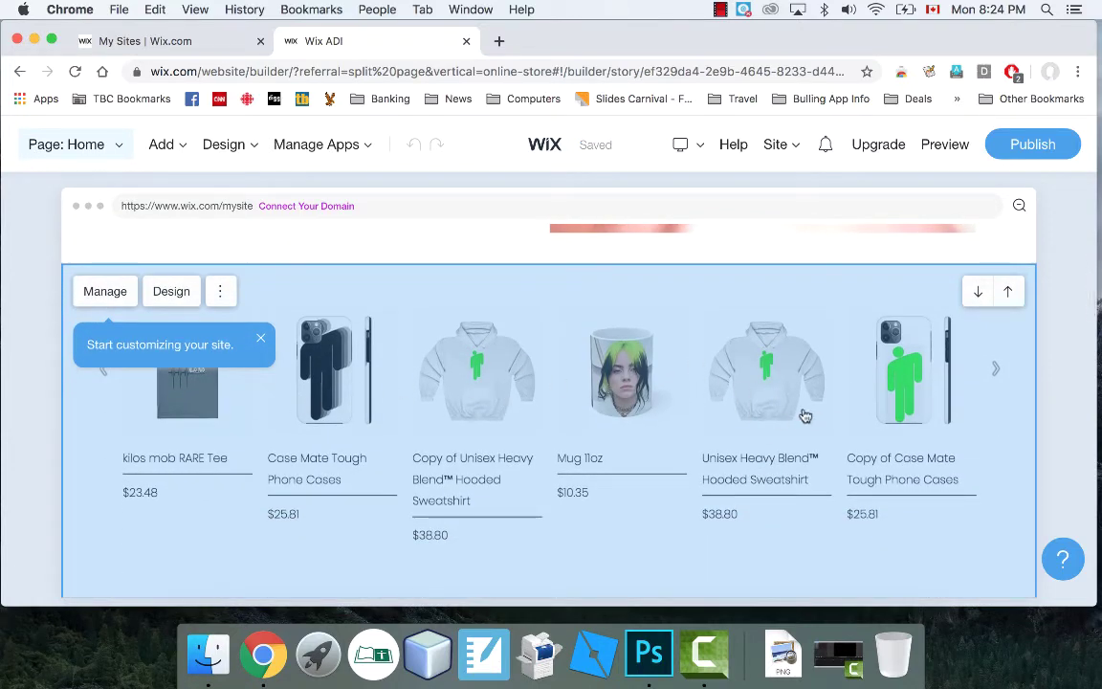
scroll(720, 421, down, 4)
scroll(722, 430, down, 3)
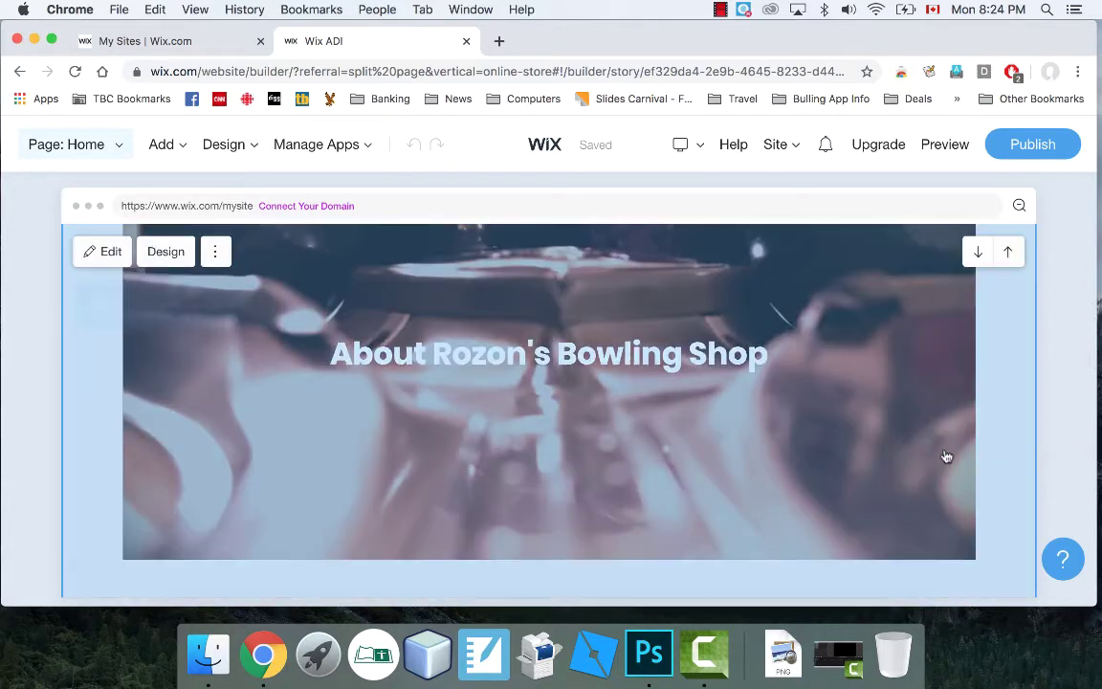
scroll(944, 455, down, 5)
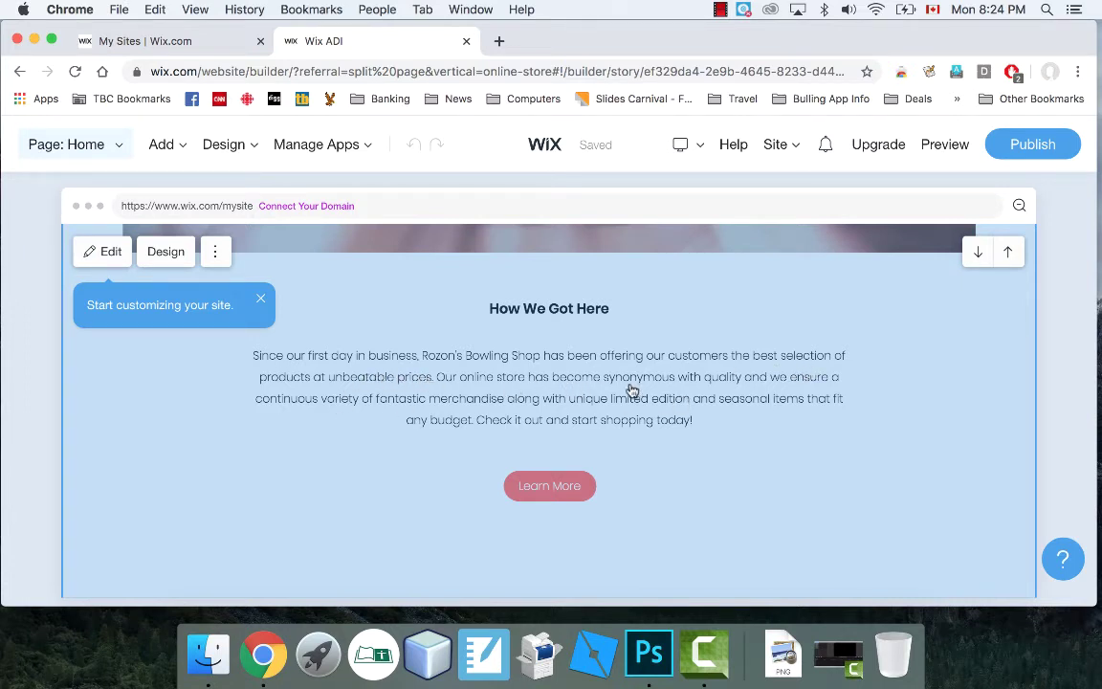
Open the About section's settings and briefly edit its paragraph text.
click(446, 386)
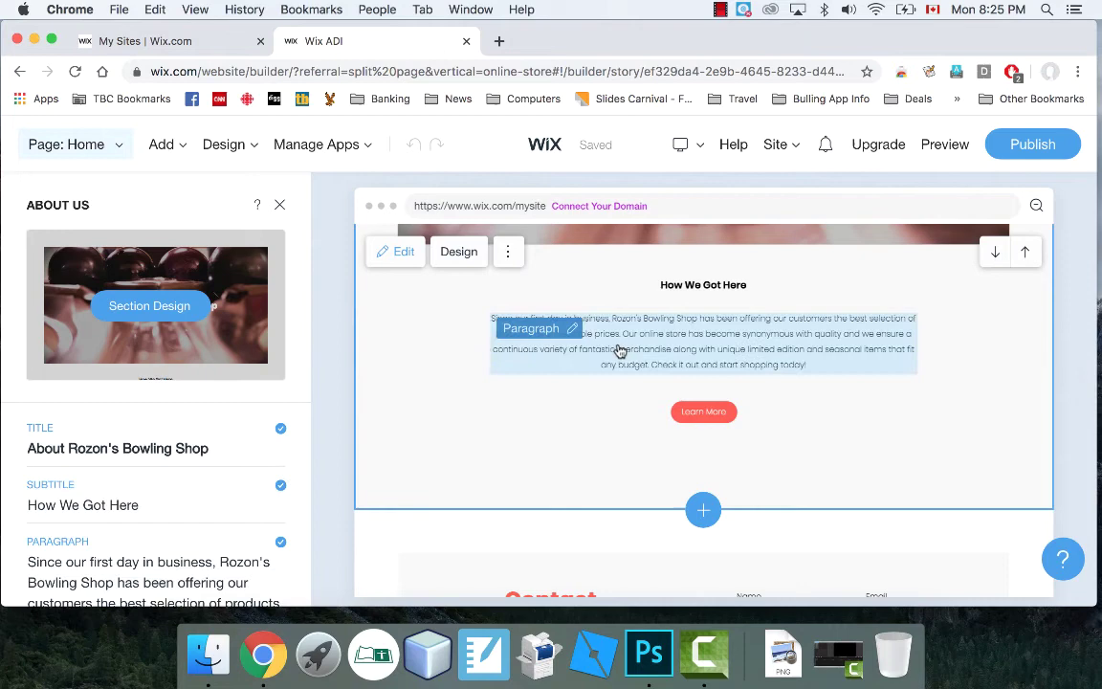
click(620, 351)
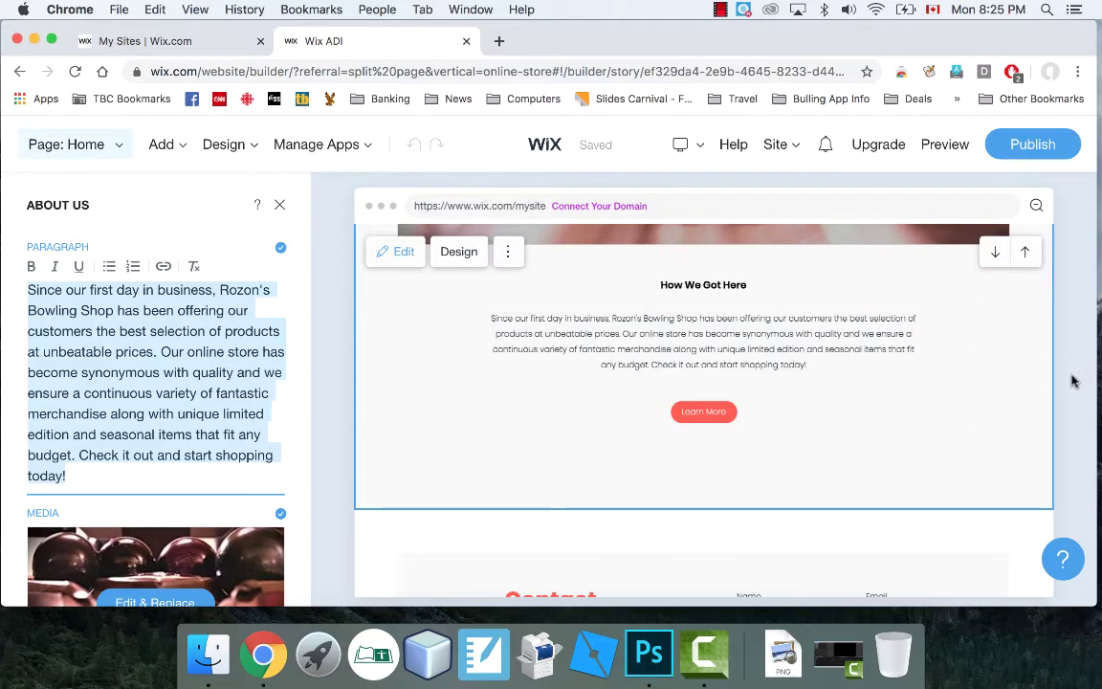
click(774, 412)
Open the settings of the hero section titled New Products, Great Deals.
scroll(774, 411, down, 3)
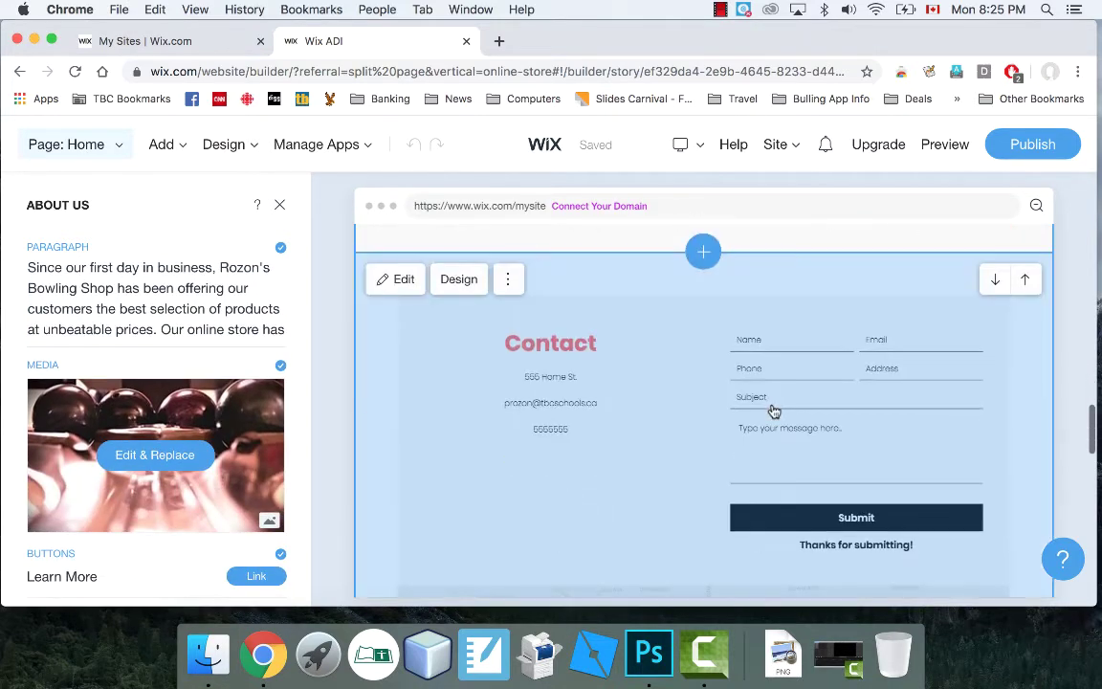
scroll(774, 411, up, 4)
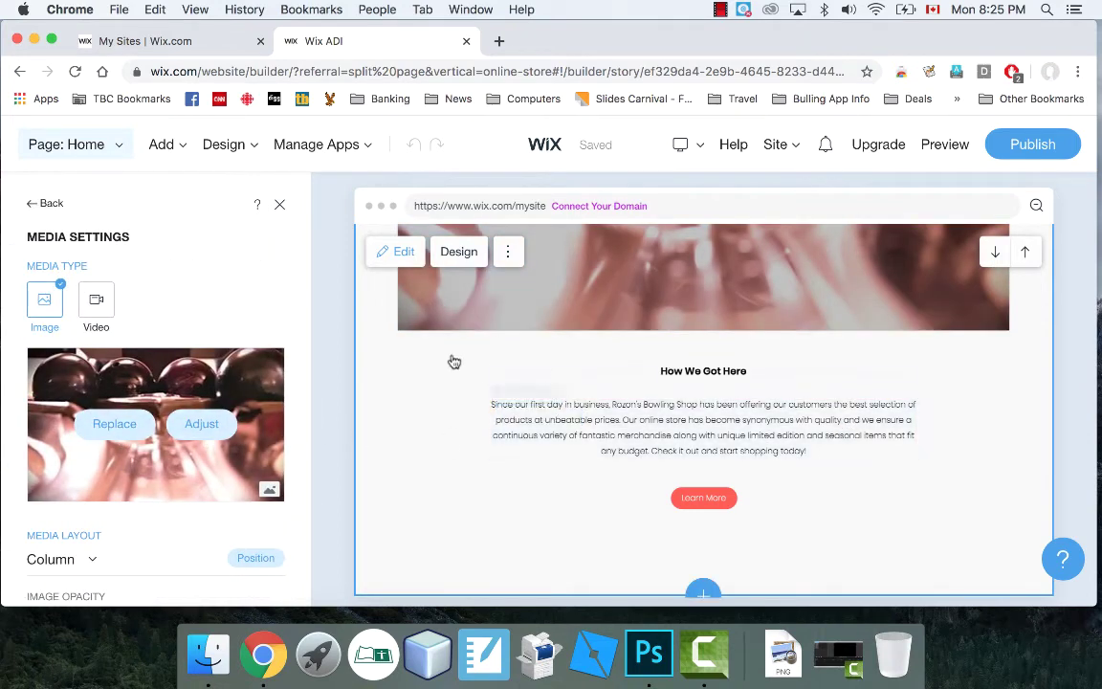
scroll(595, 283, up, 5)
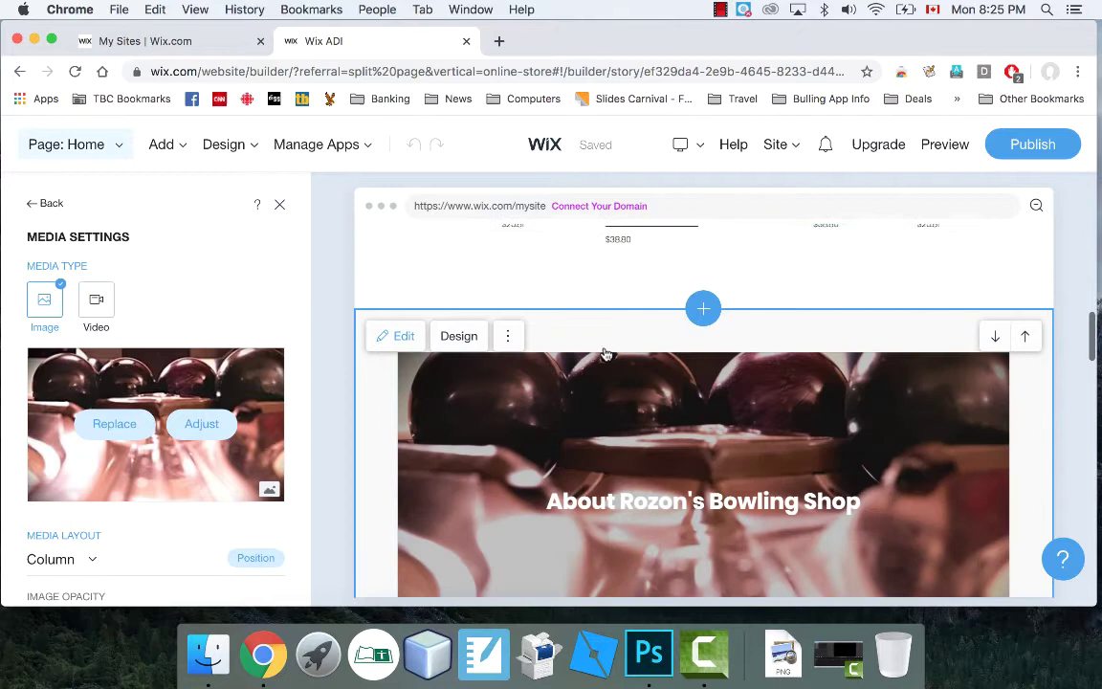
scroll(602, 350, up, 4)
scroll(606, 335, up, 5)
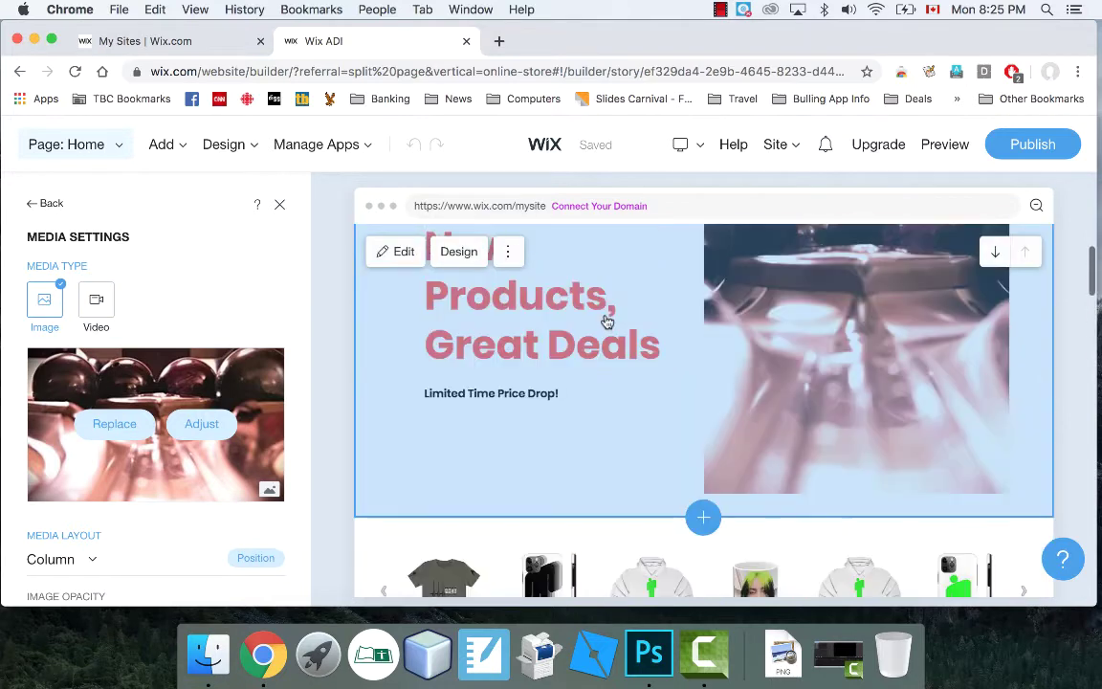
click(359, 364)
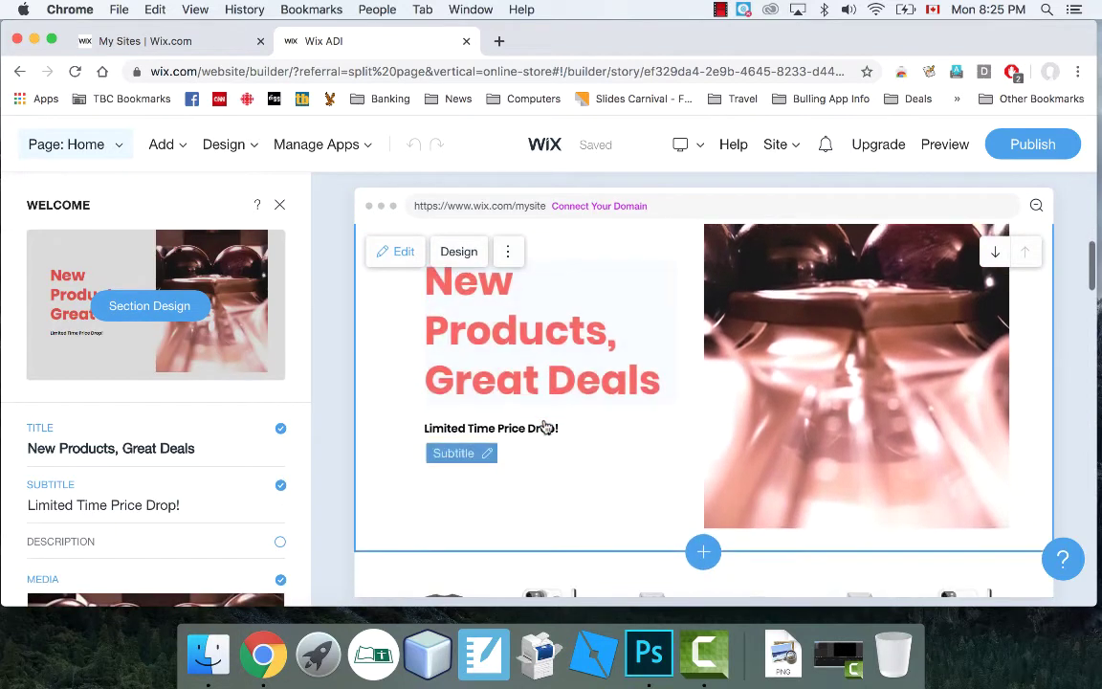
scroll(545, 427, down, 2)
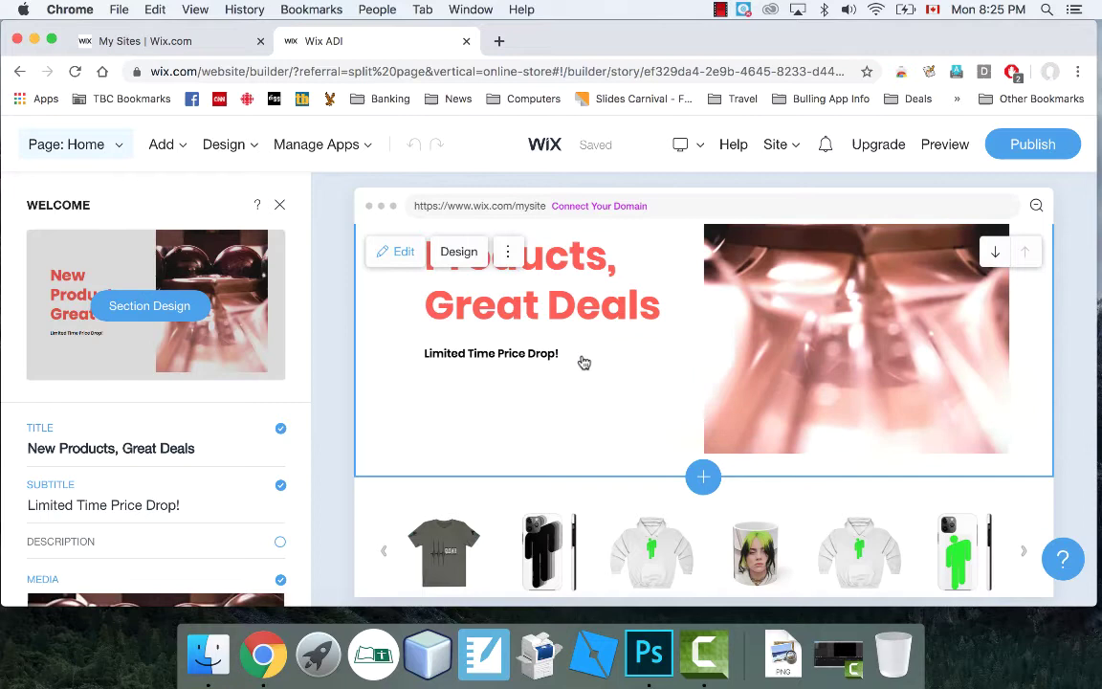
scroll(660, 414, down, 2)
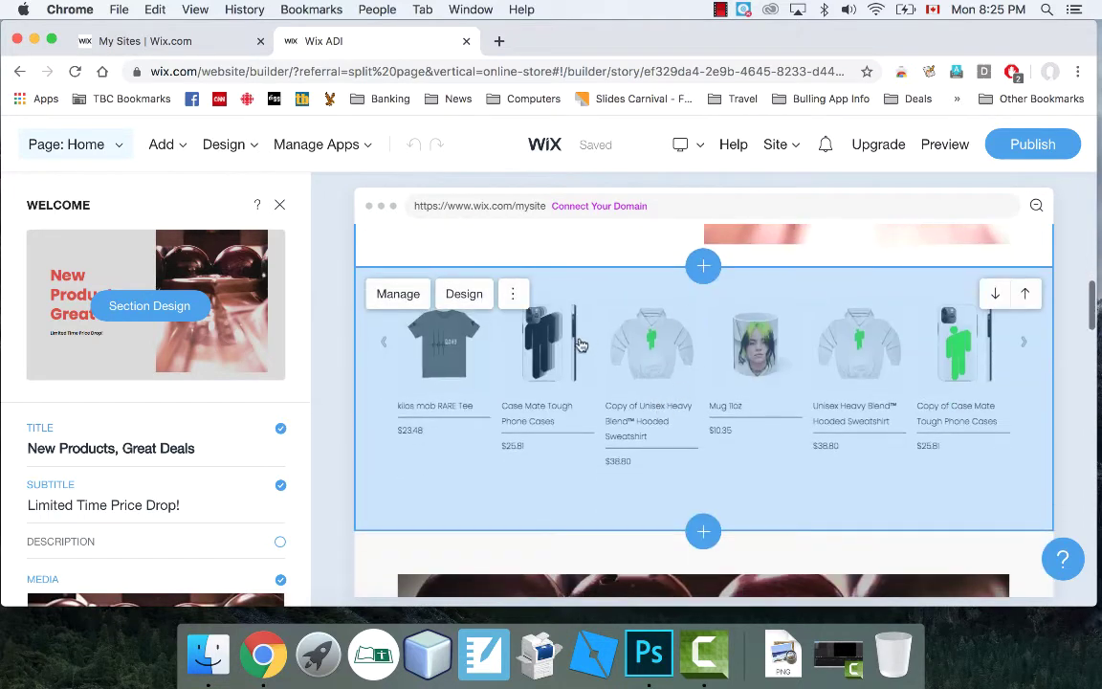
scroll(614, 399, down, 3)
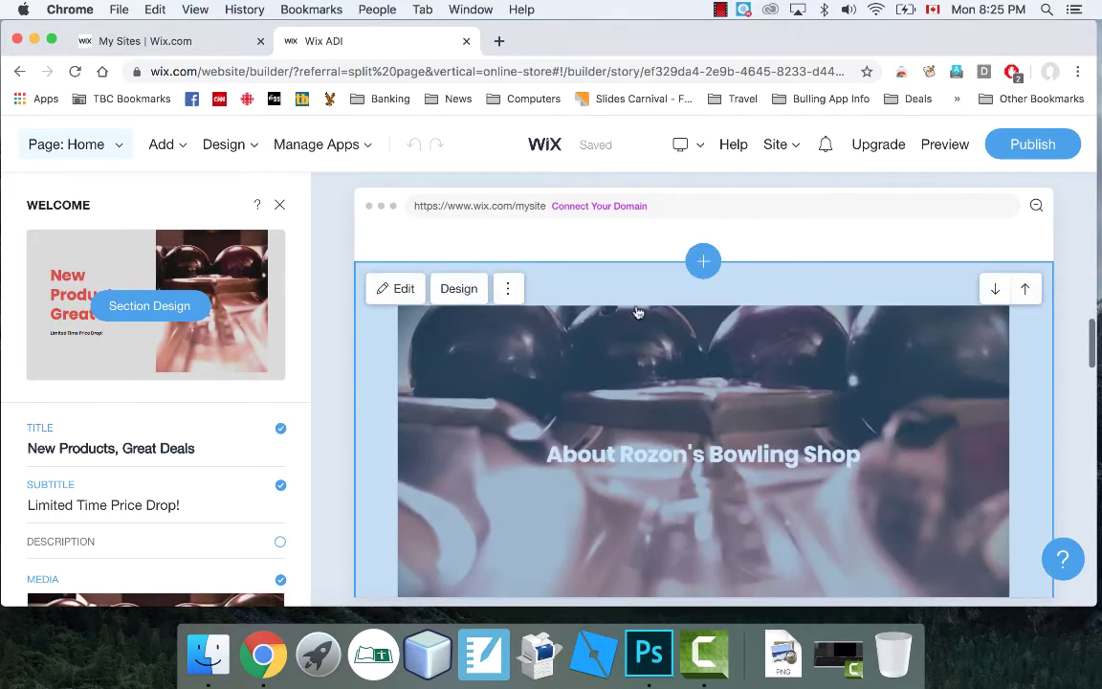
scroll(555, 488, down, 4)
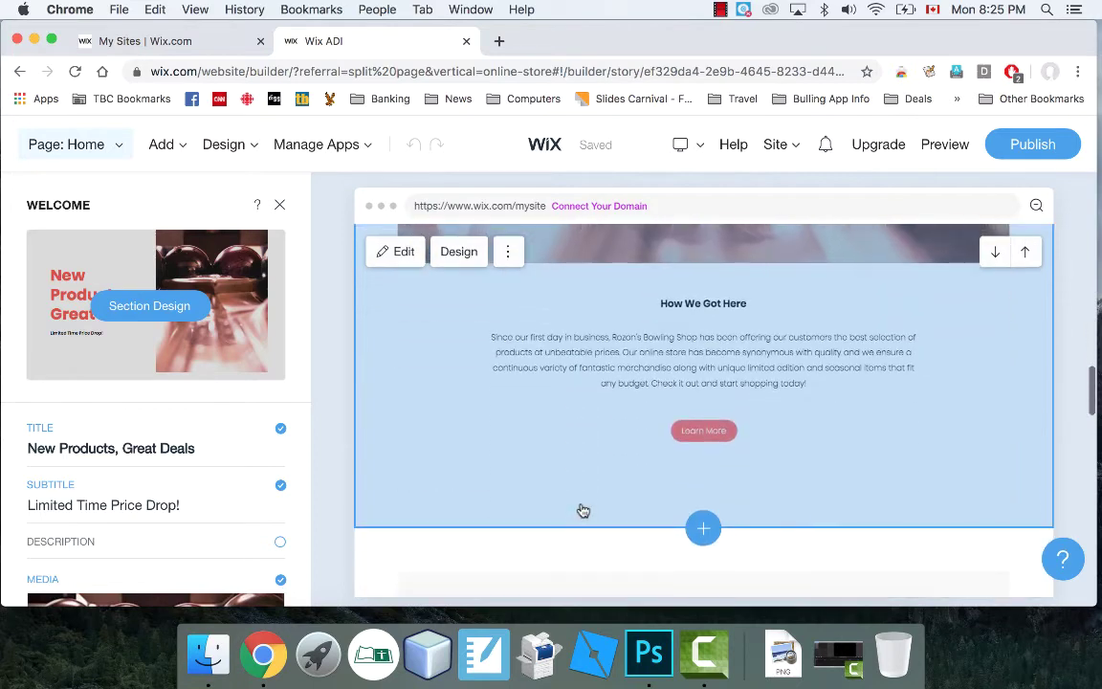
scroll(564, 455, down, 2)
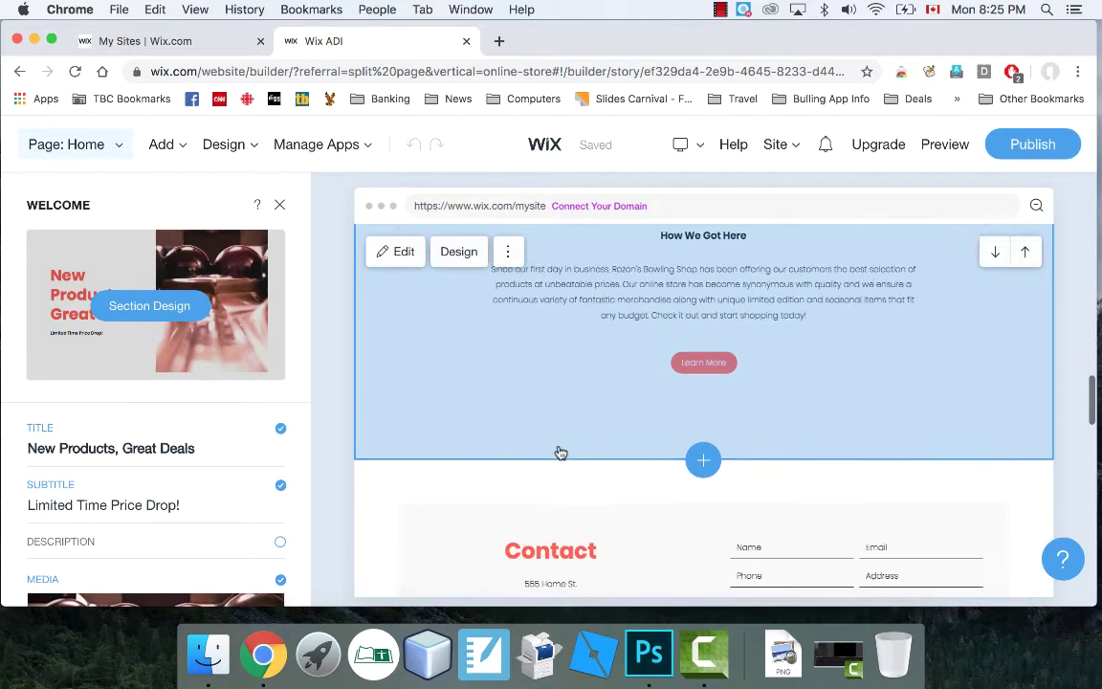
scroll(608, 524, down, 5)
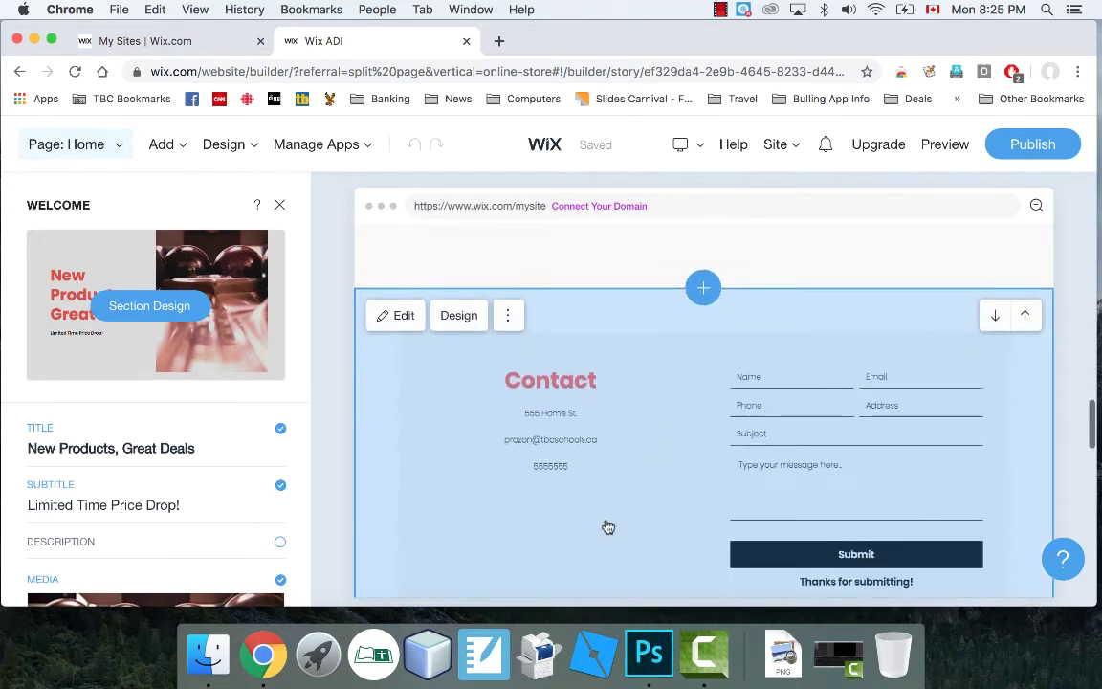
scroll(608, 524, down, 3)
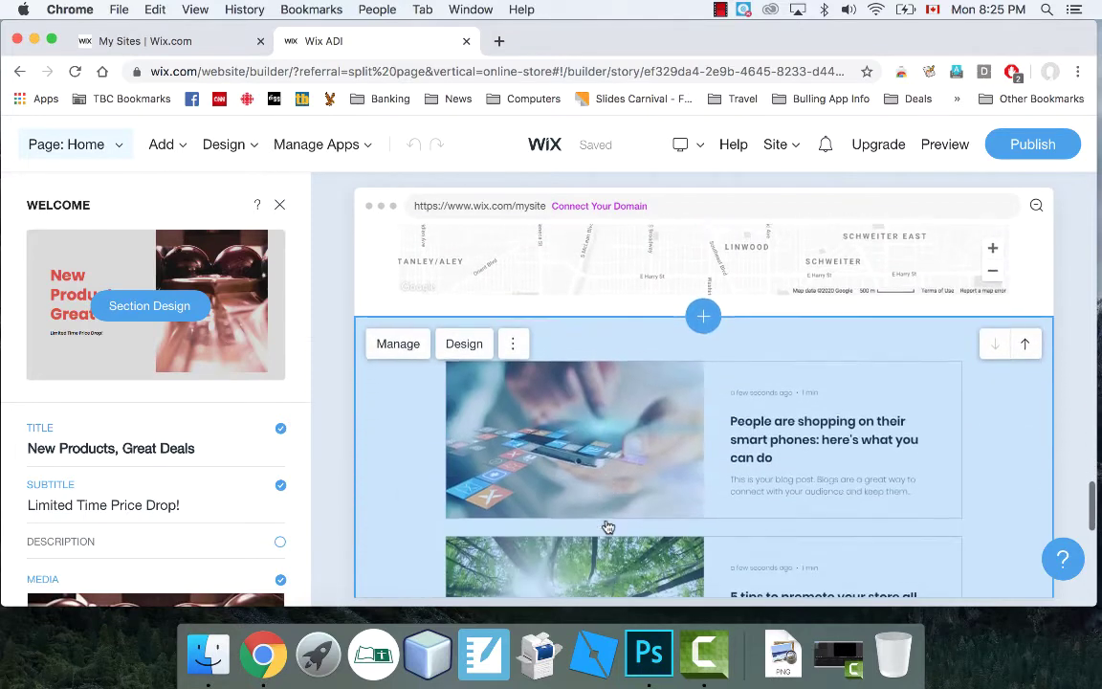
scroll(607, 524, up, 1)
scroll(607, 526, up, 15)
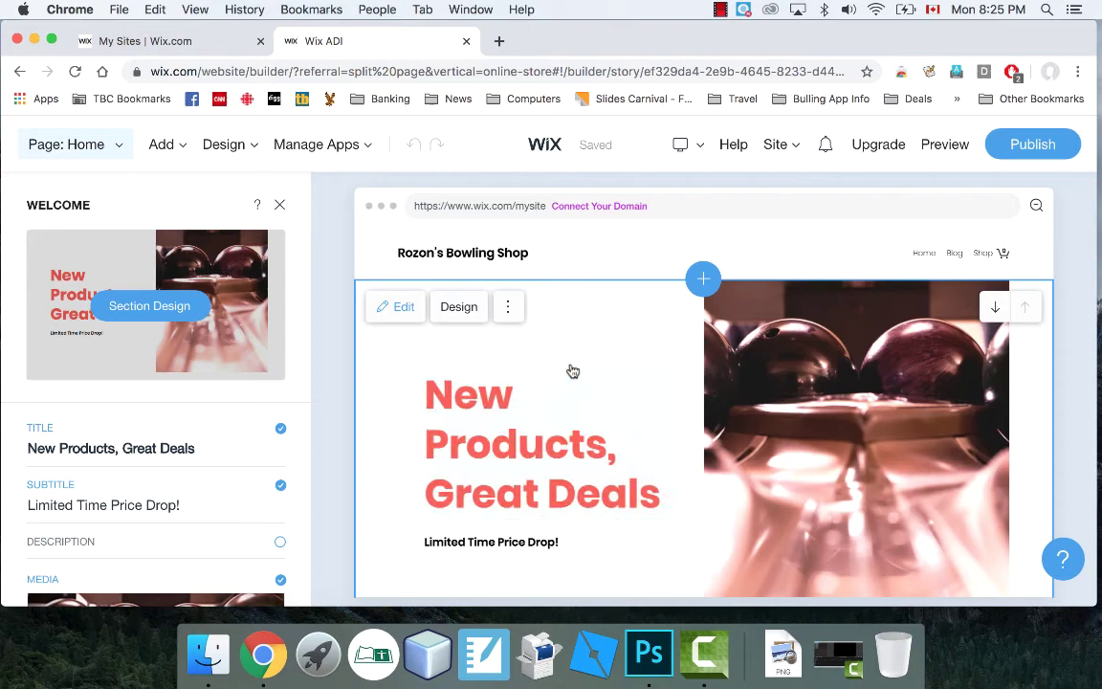
scroll(573, 406, down, 5)
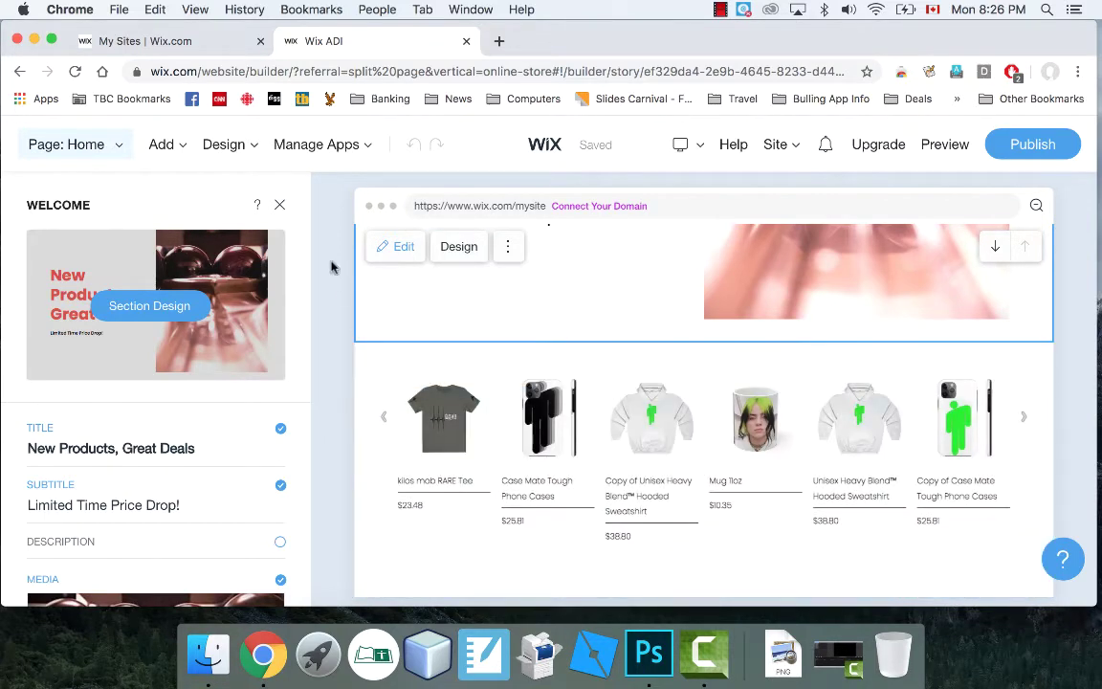
mouse_move(330, 153)
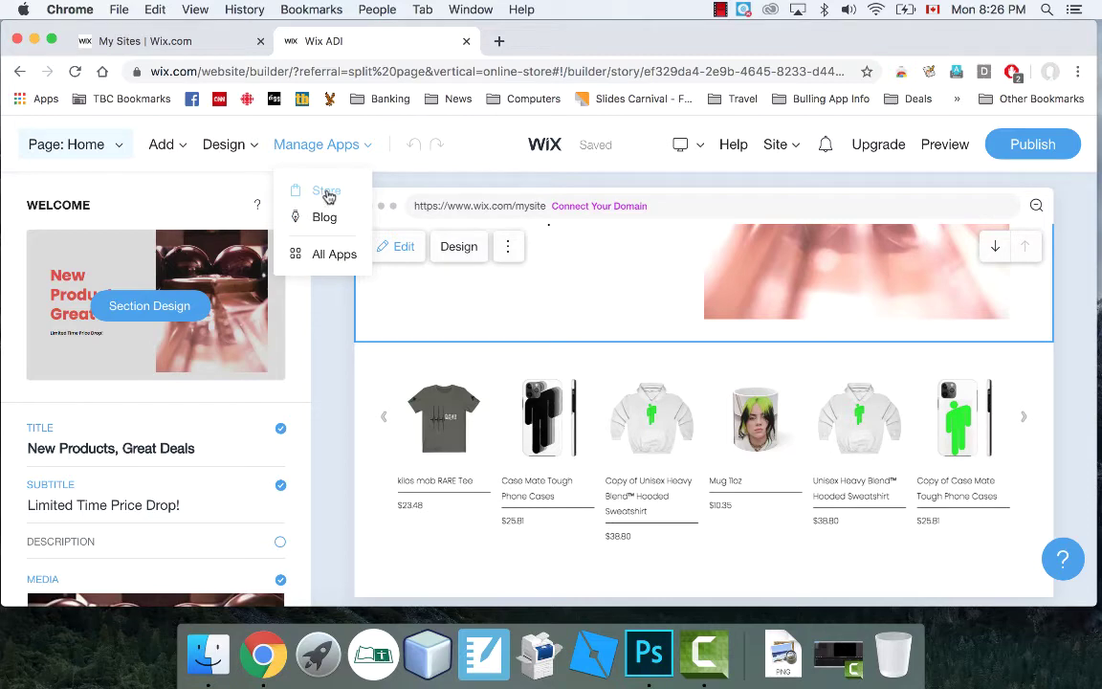
Open the Store dashboard from Manage Apps.
click(326, 194)
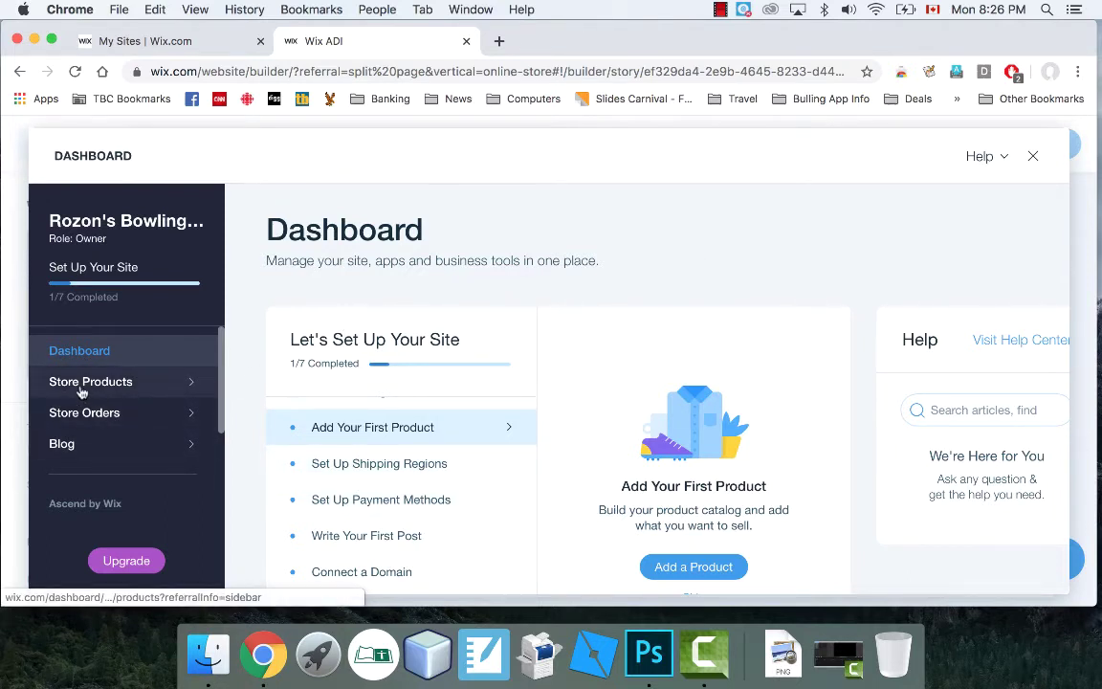
Open the store's Products list, dismiss the product-type tip, and scroll through the 25 items.
click(148, 382)
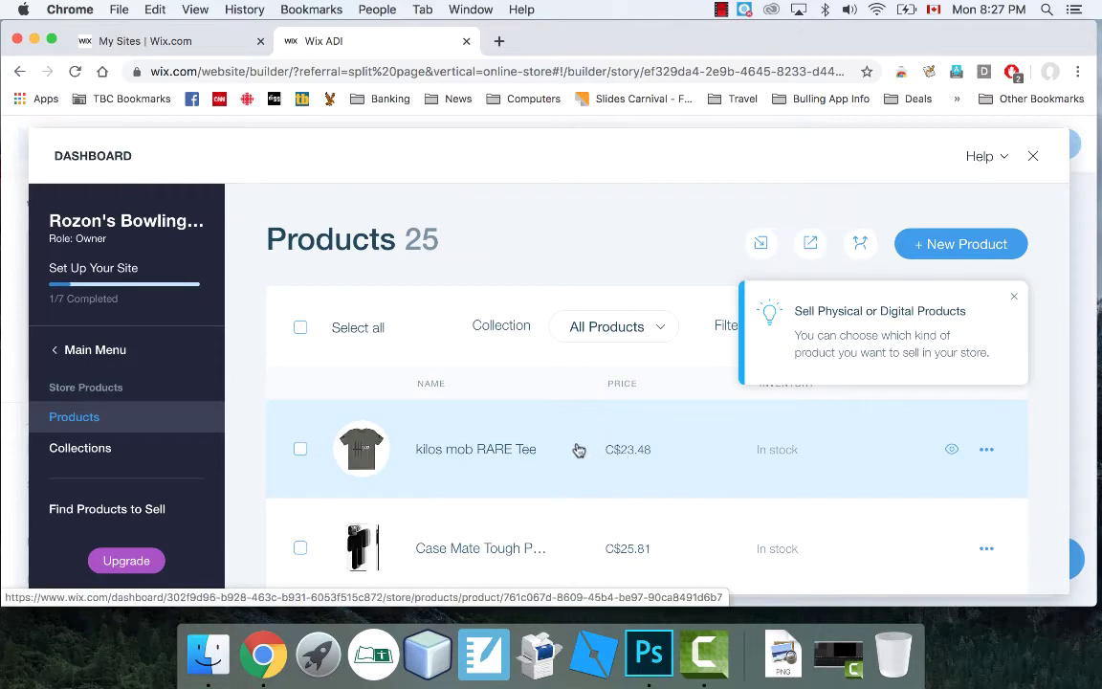
click(1014, 296)
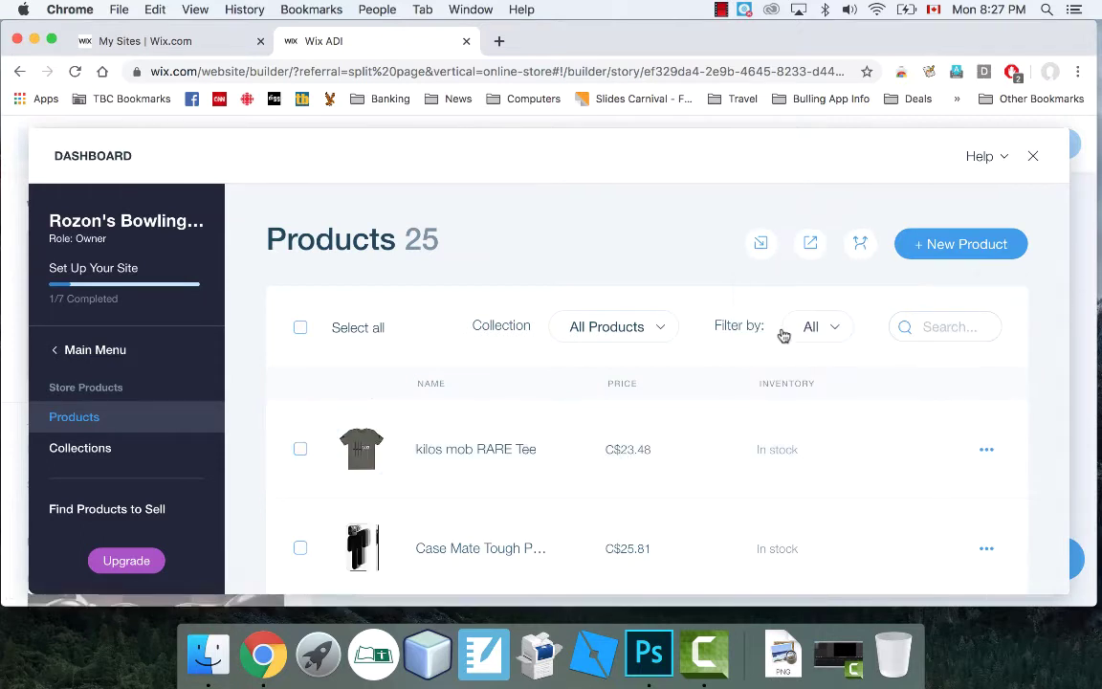
scroll(533, 482, down, 5)
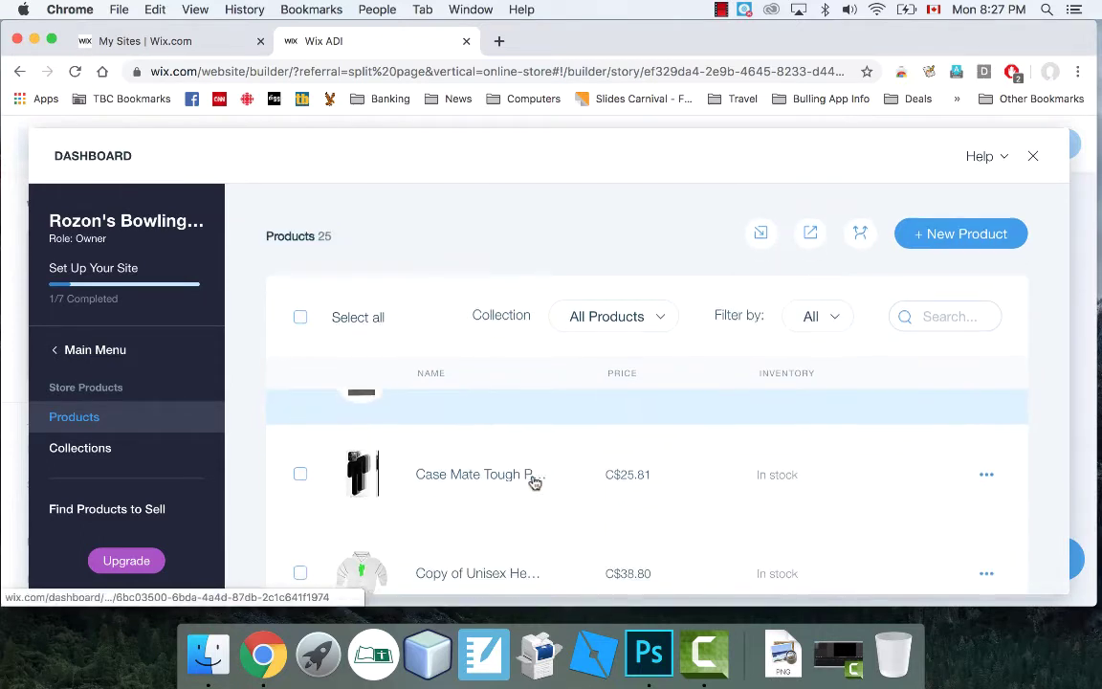
scroll(534, 482, down, 5)
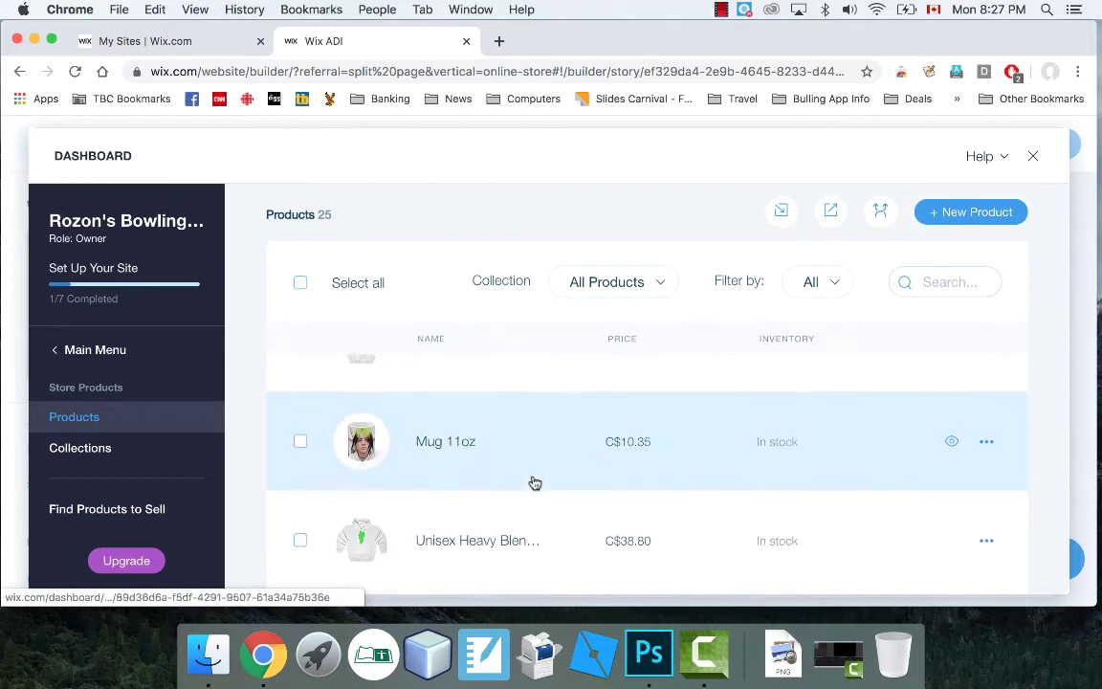
scroll(534, 481, down, 5)
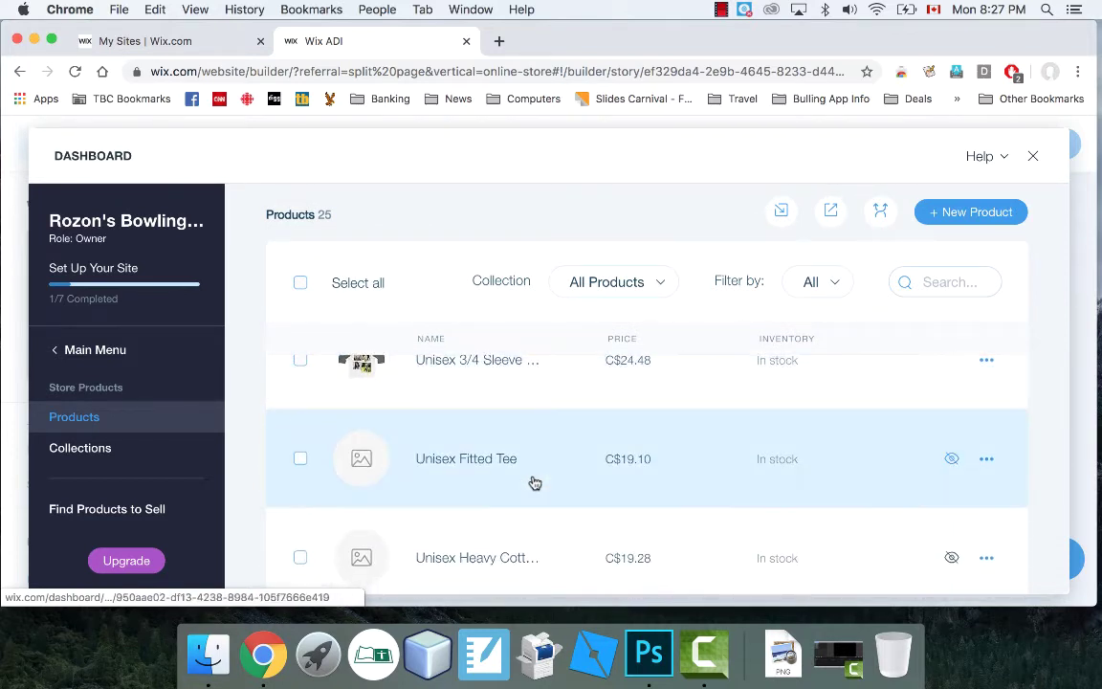
scroll(534, 483, down, 8)
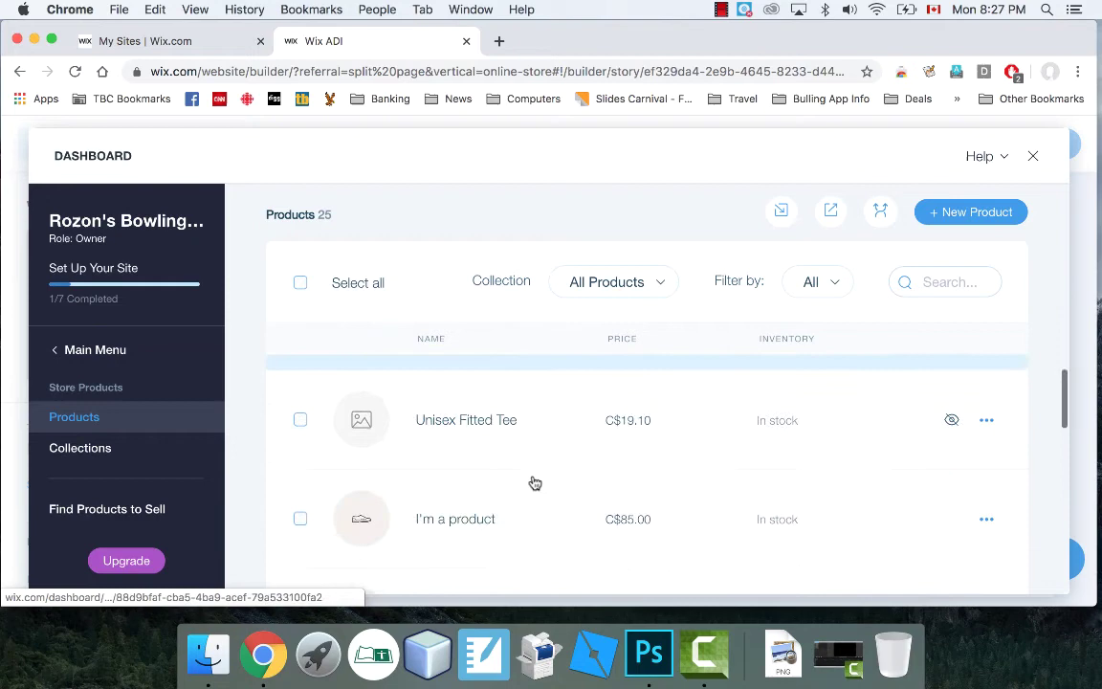
scroll(535, 483, up, 15)
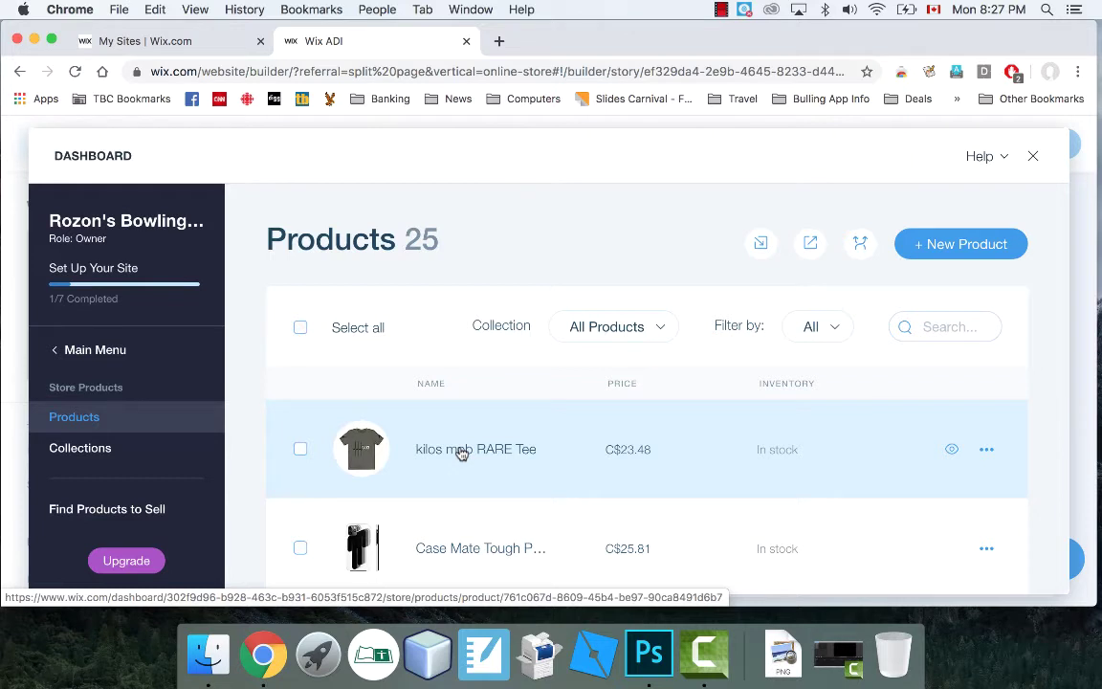
Open the kilos mob RARE Tee product for editing and select its title.
click(987, 450)
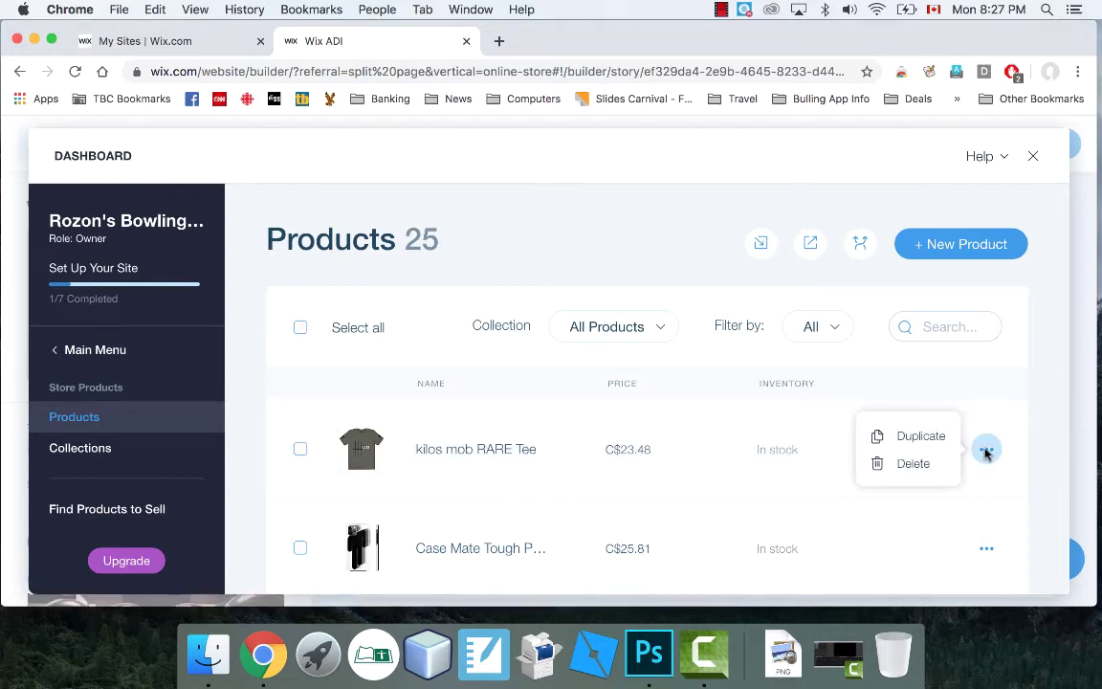
click(445, 463)
click(470, 456)
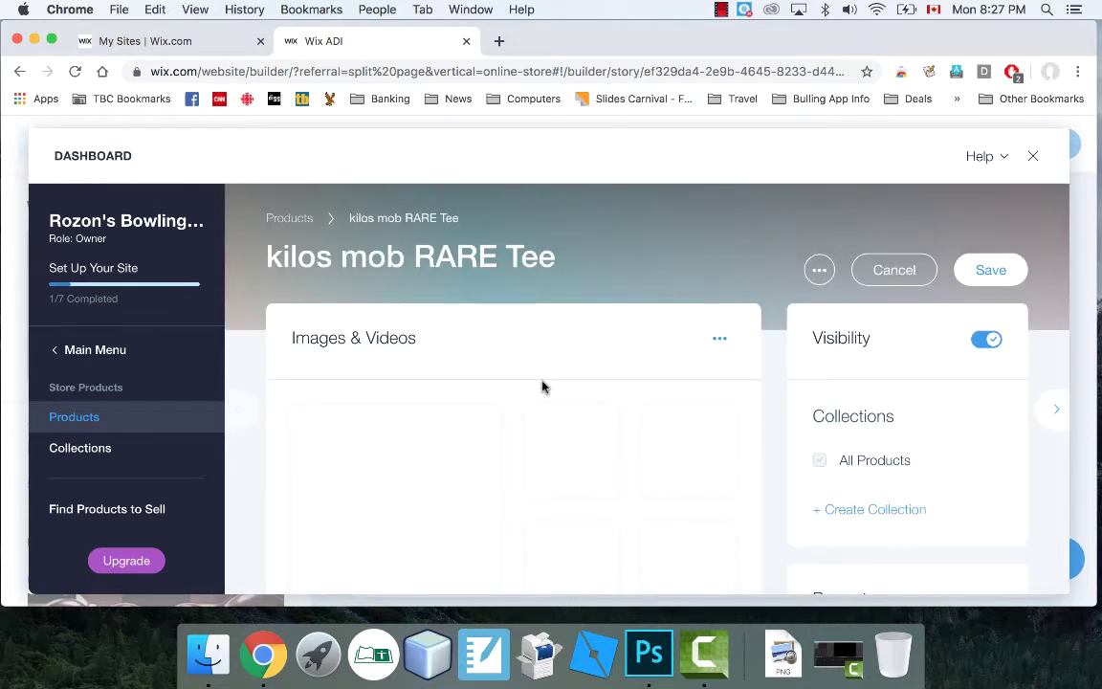
scroll(541, 386, down, 2)
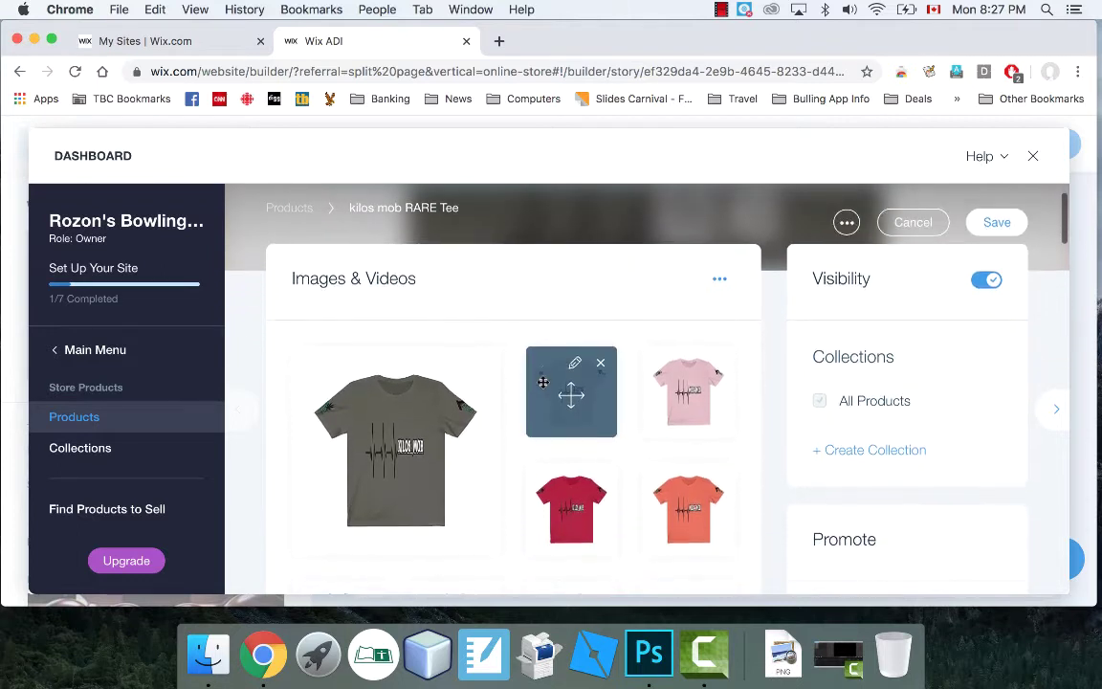
scroll(543, 384, up, 2)
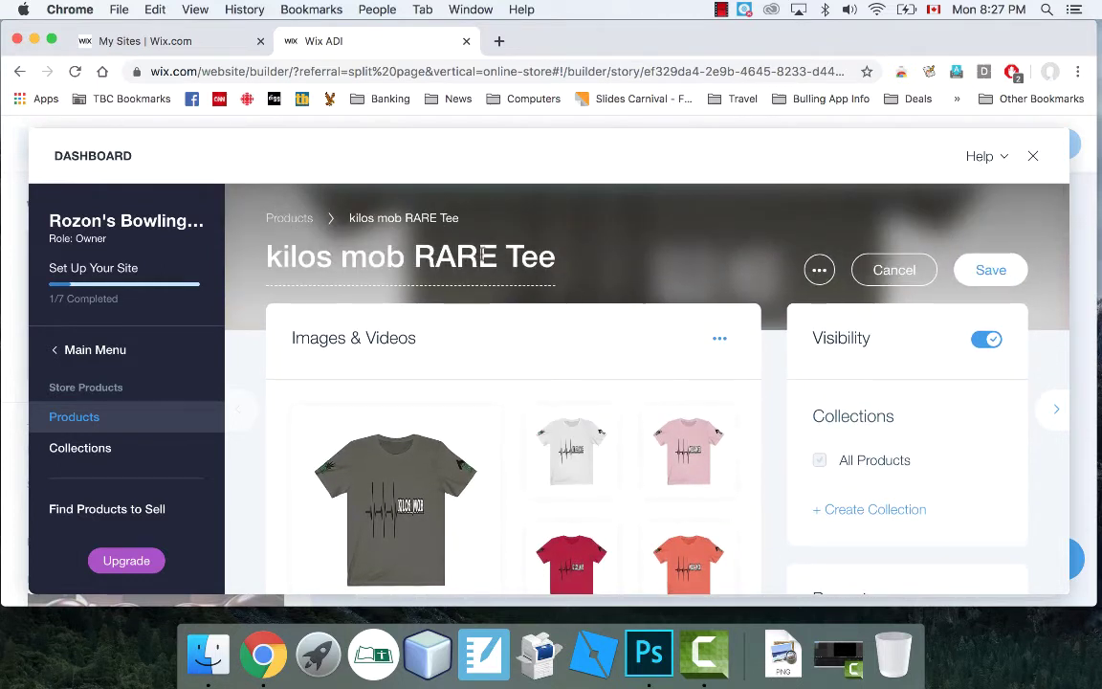
triple_click(483, 254)
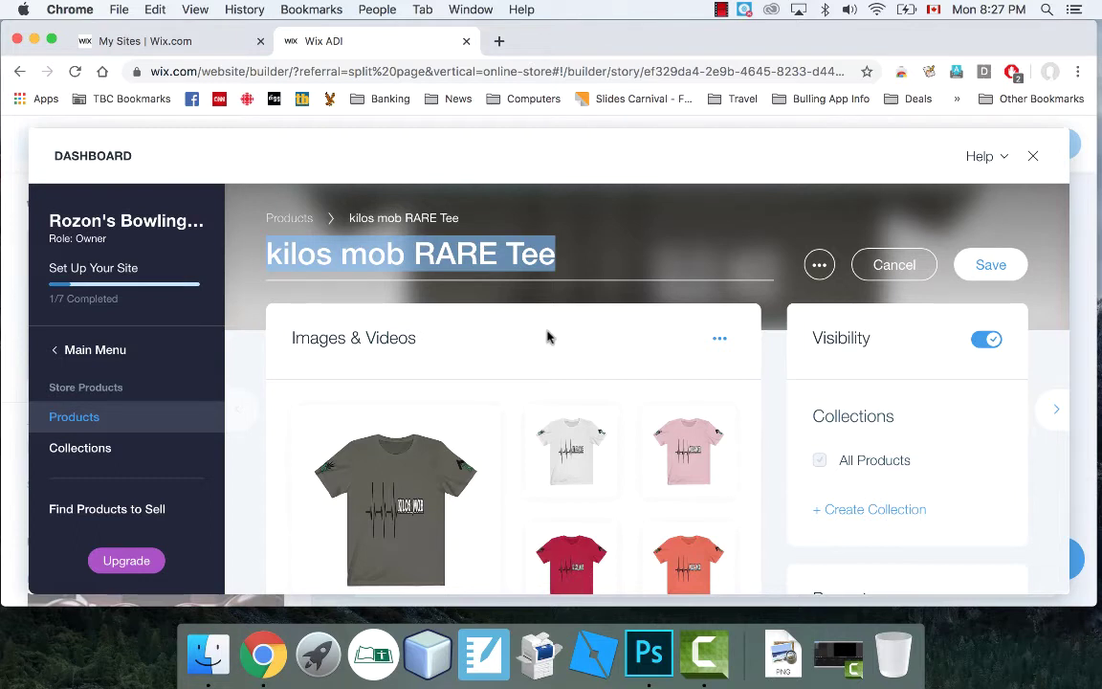
Search Google Images for 'bowling ball' in a new tab and browse the results.
click(498, 42)
text(bo)
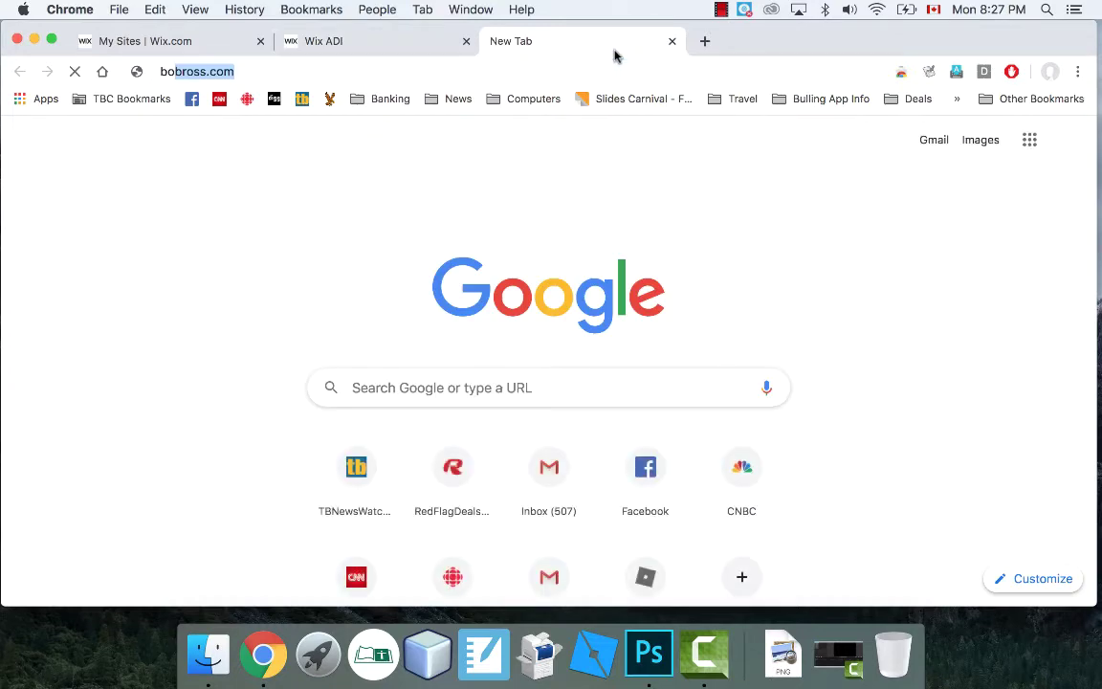
text(wling ball)
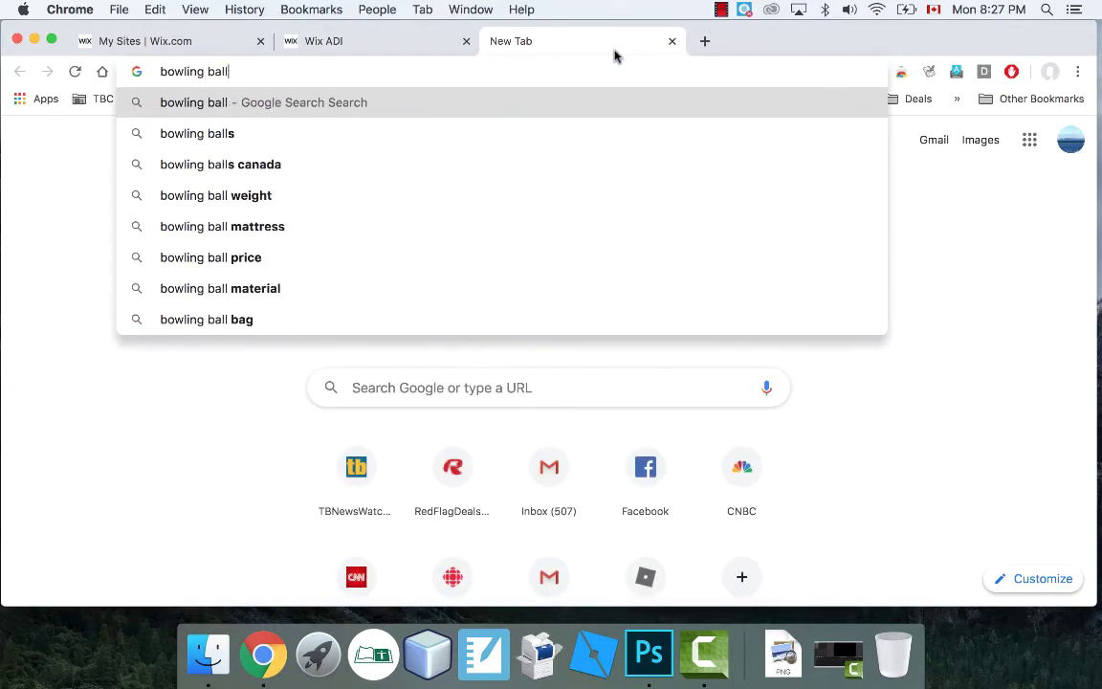
key(Return)
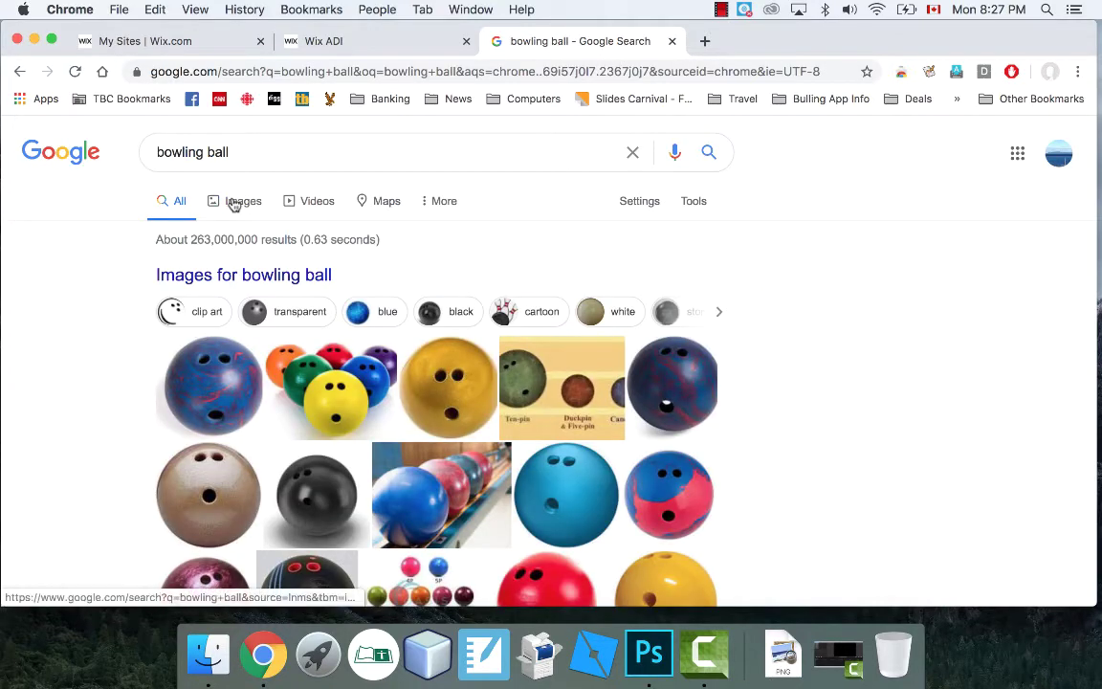
click(233, 204)
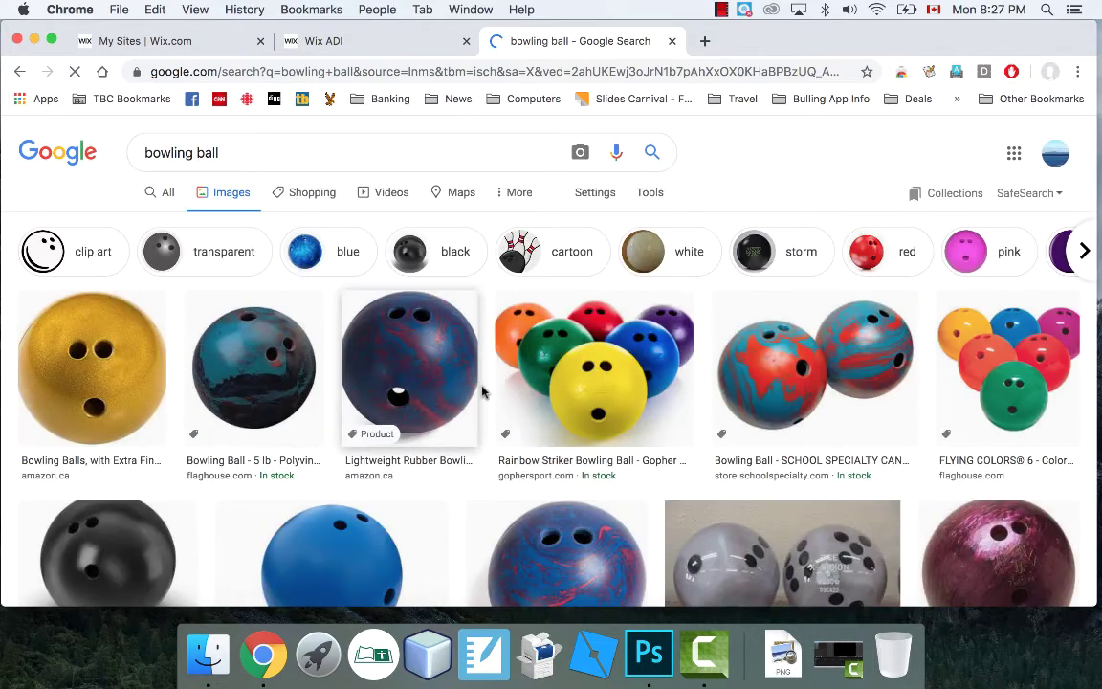
scroll(259, 401, down, 5)
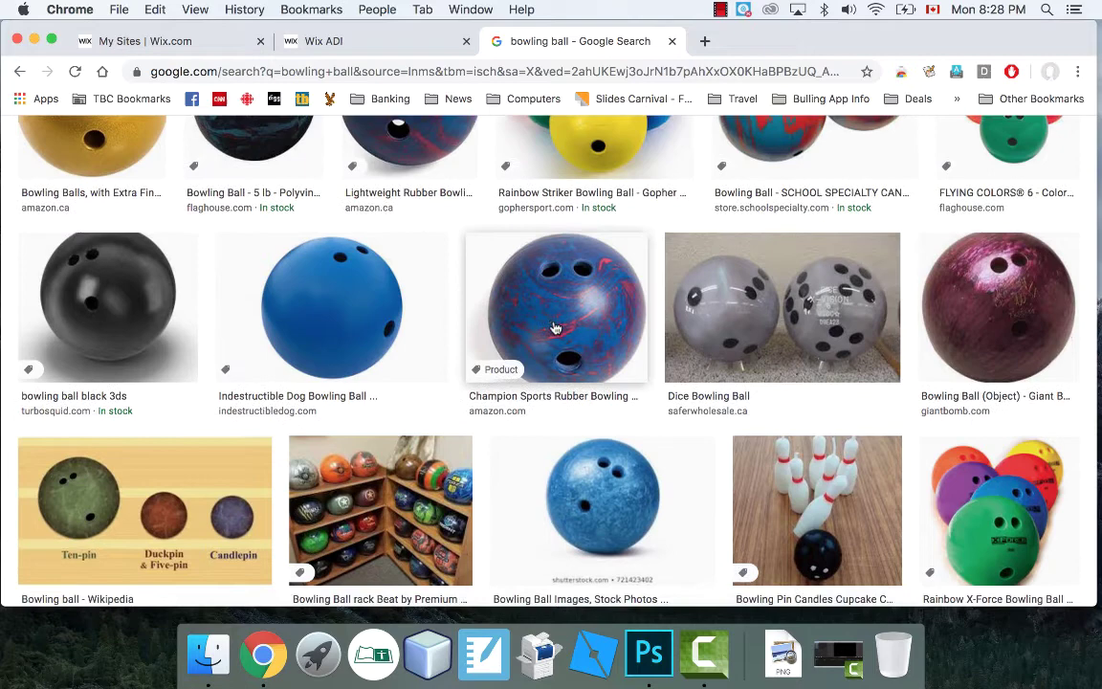
scroll(555, 328, down, 2)
scroll(555, 328, down, 5)
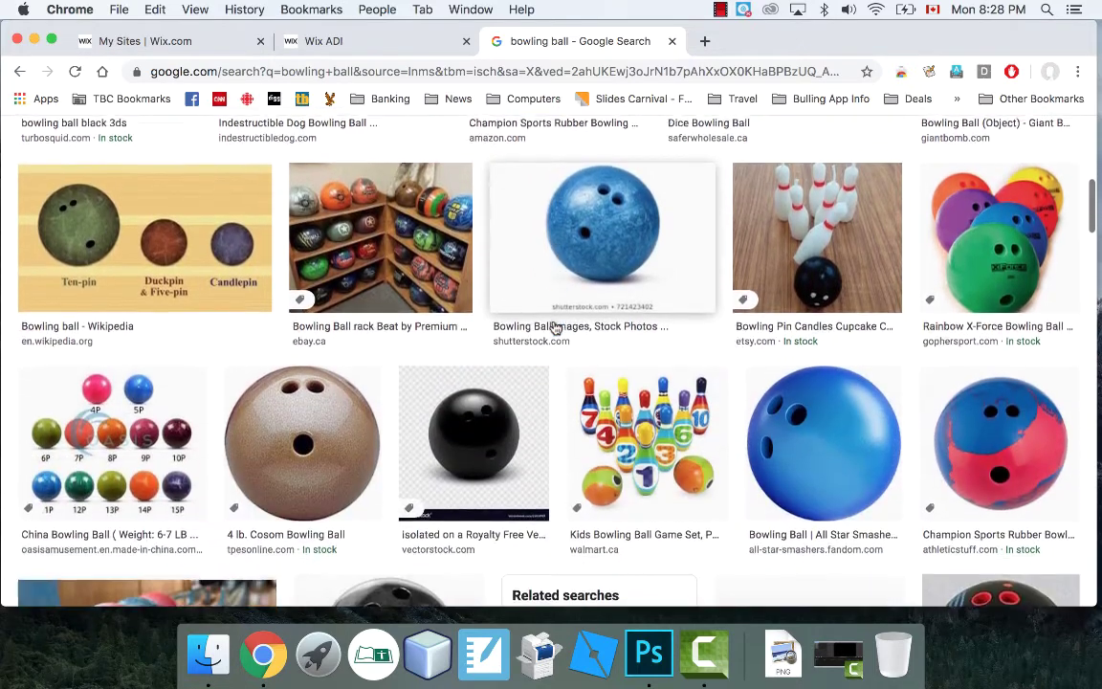
scroll(325, 364, down, 5)
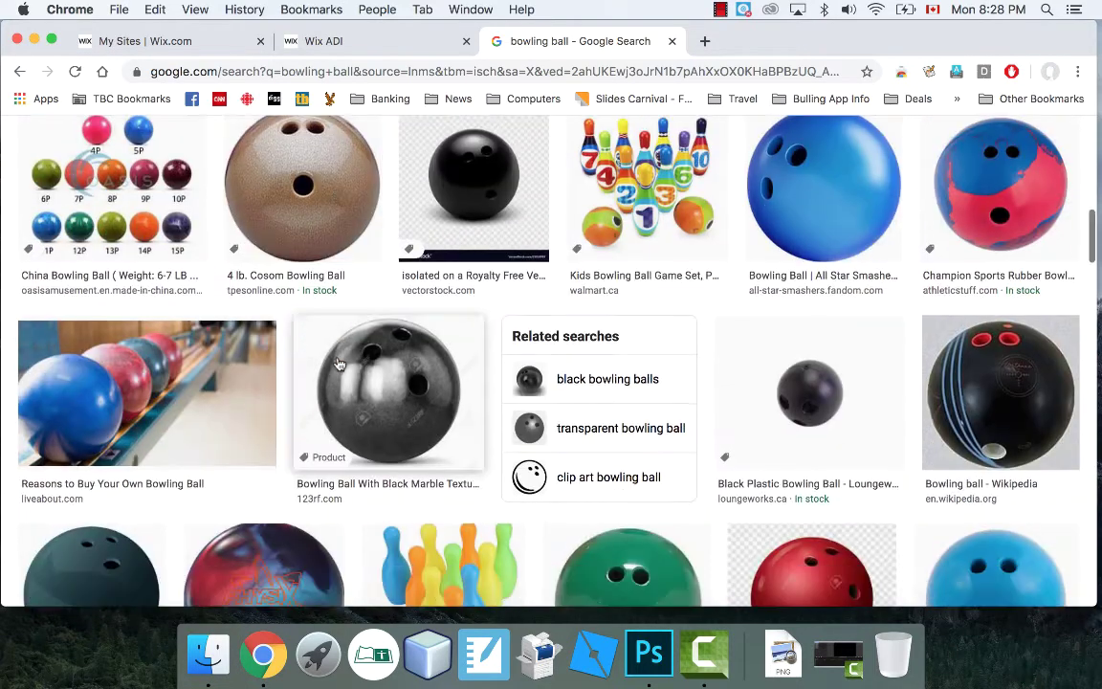
scroll(339, 365, down, 1)
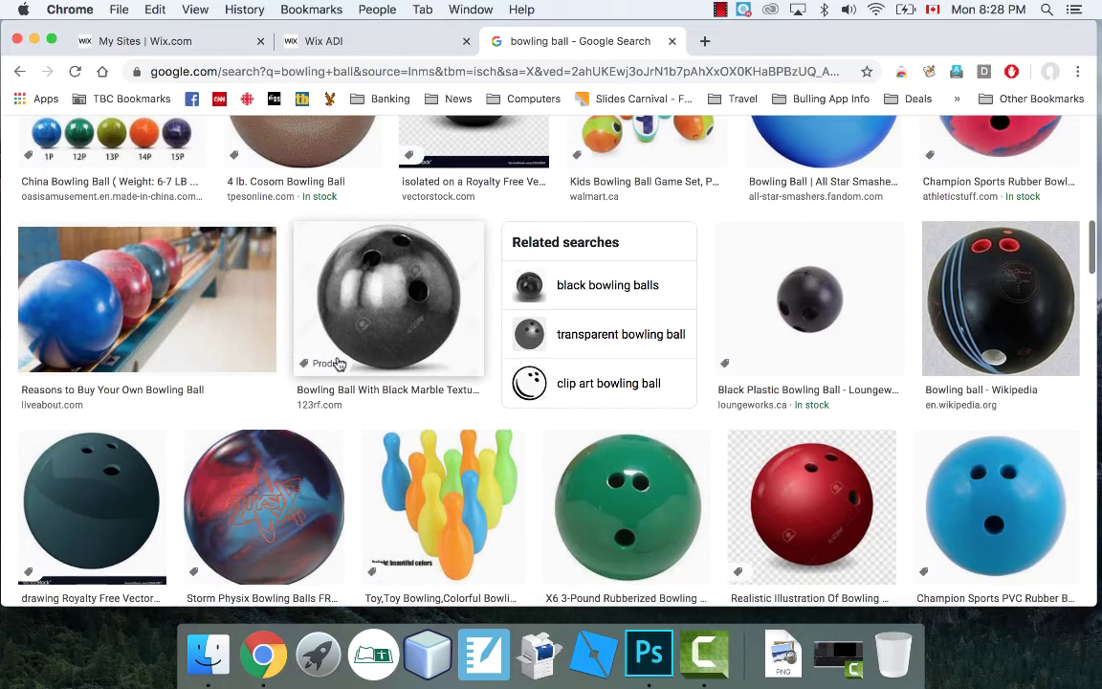
Save the Wikipedia bowling ball image to the Desktop, then return to the Wix editor.
click(976, 292)
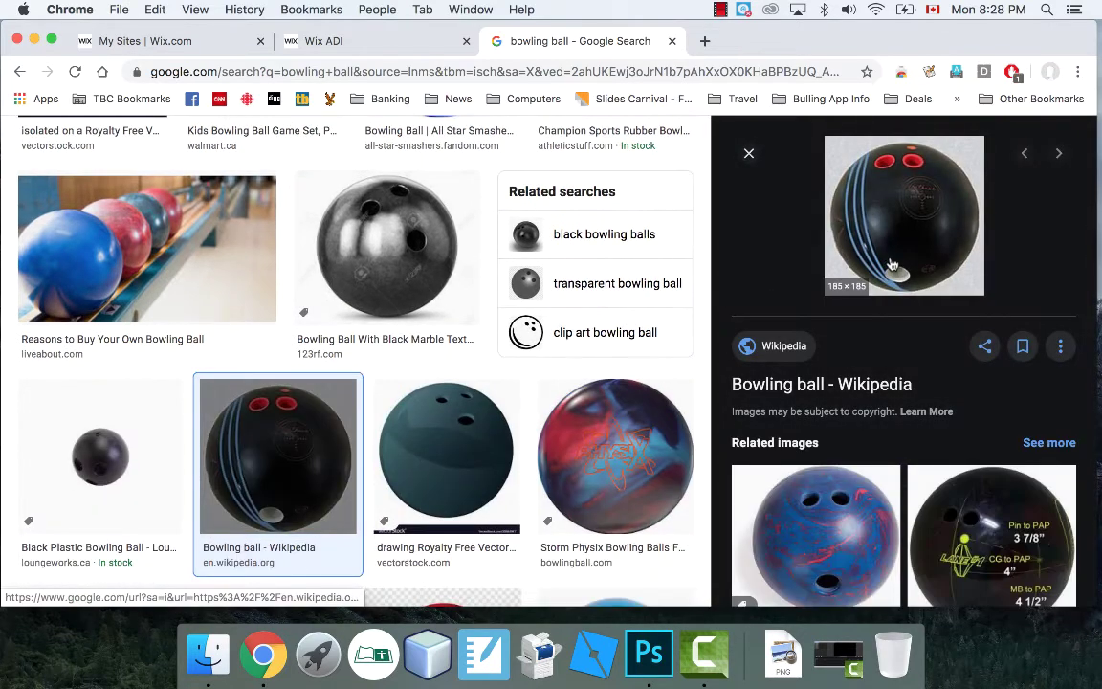
right_click(885, 242)
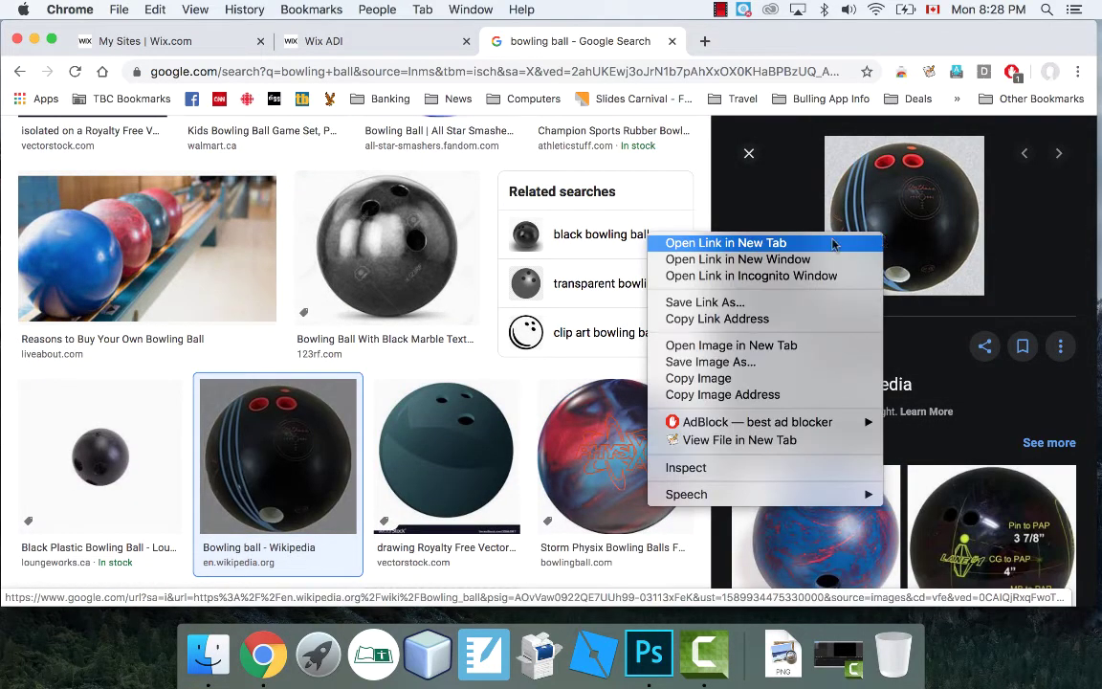
click(731, 371)
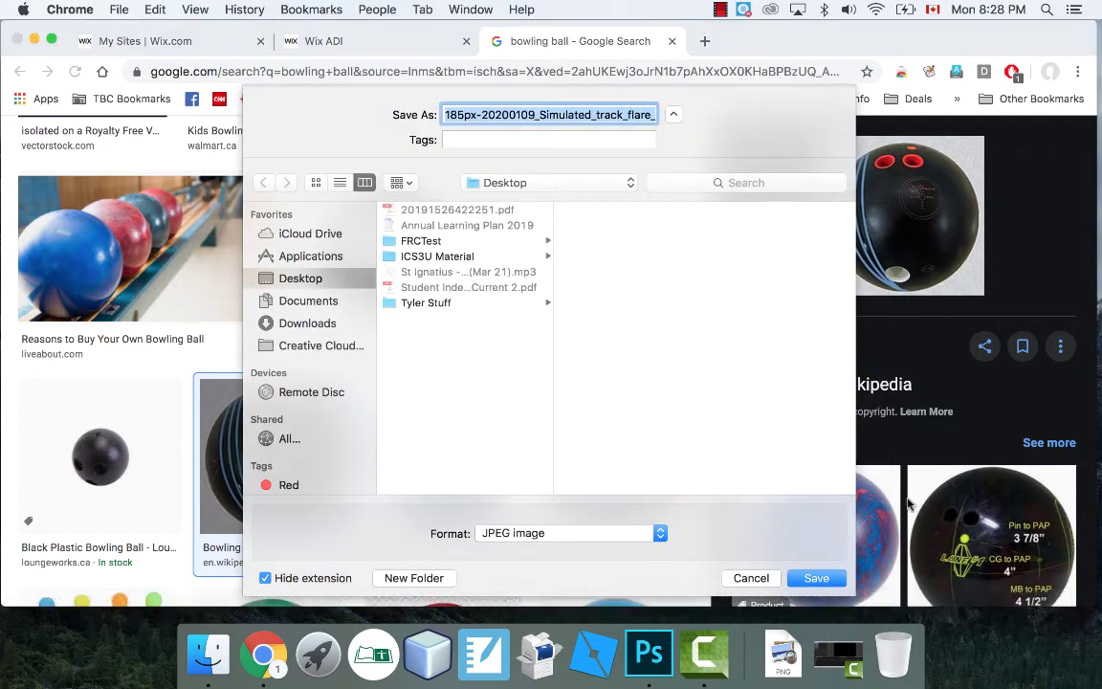
key(Return)
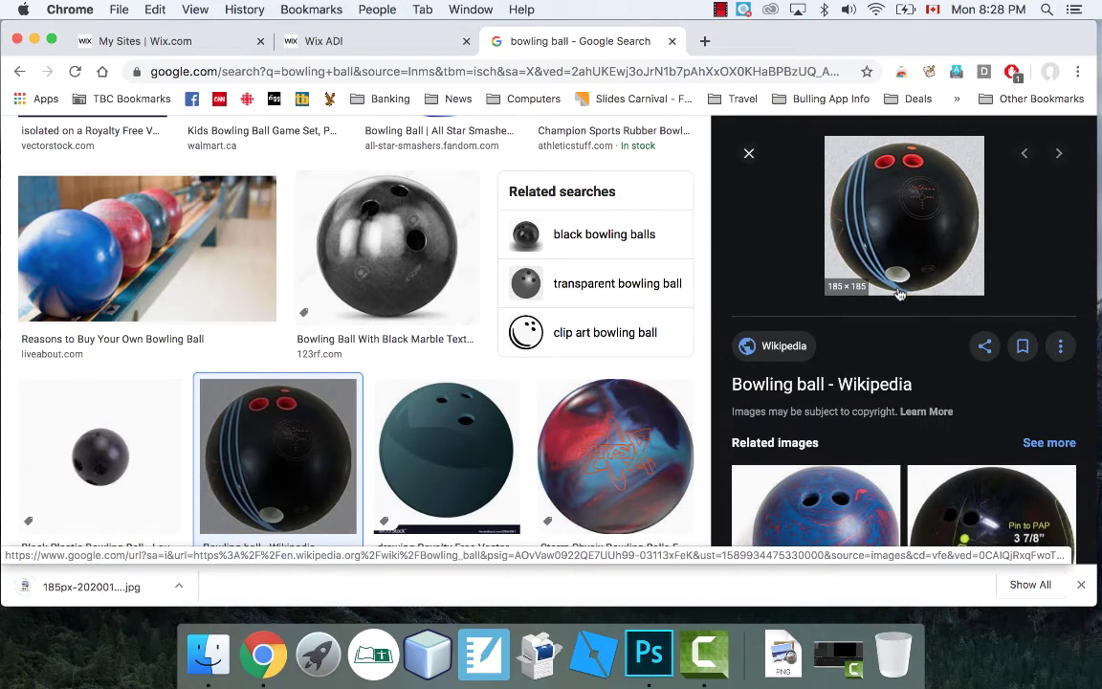
click(356, 43)
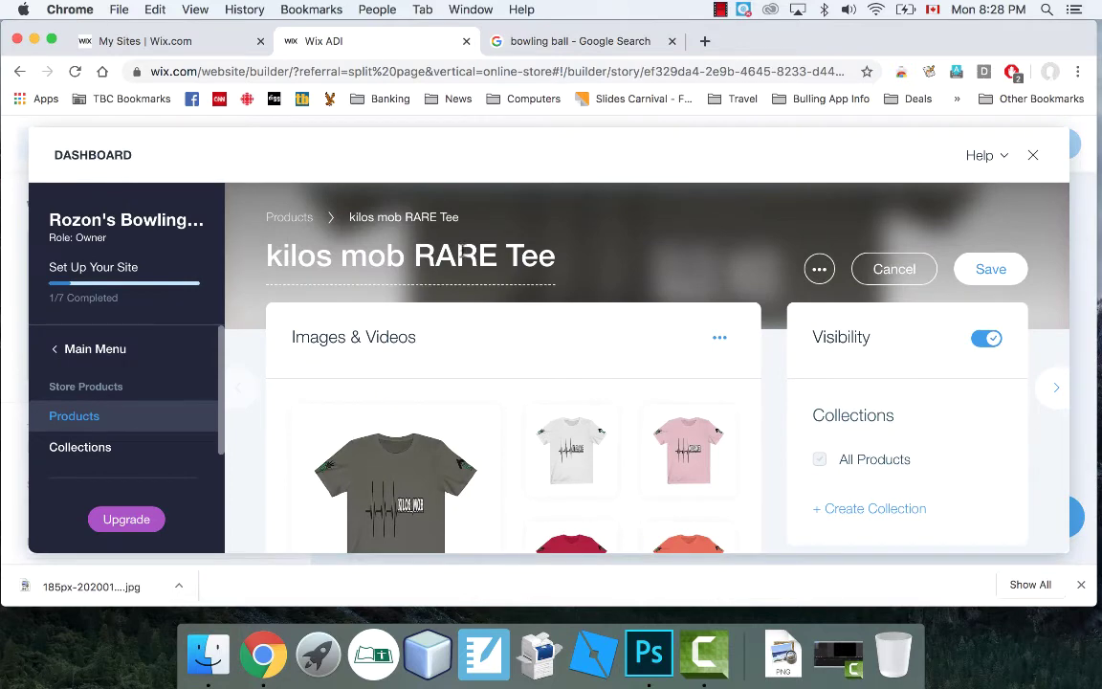
Rename the product title to 'Brunswick Bowling Ball'.
click(463, 254)
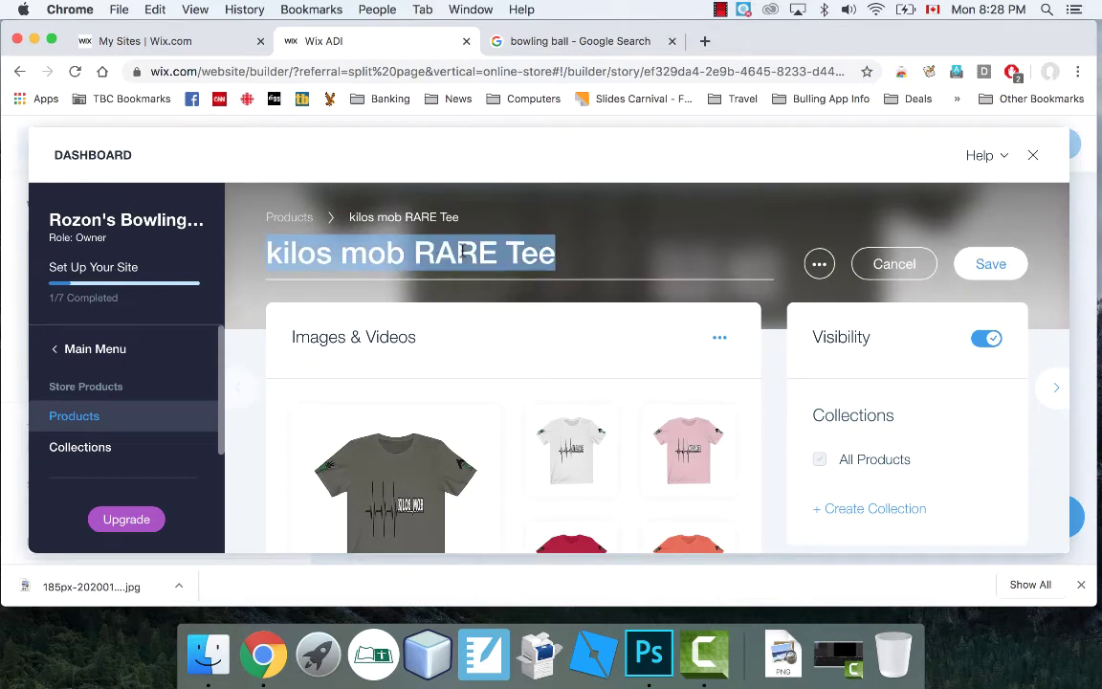
text(Brunswi)
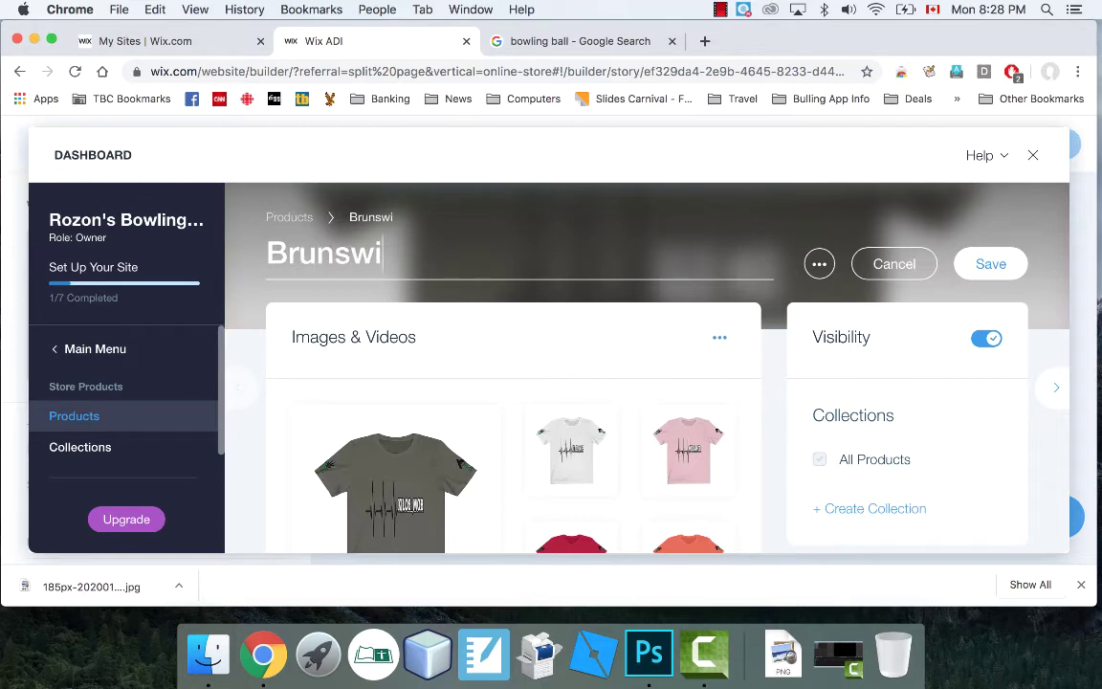
text(ck 15 lbs)
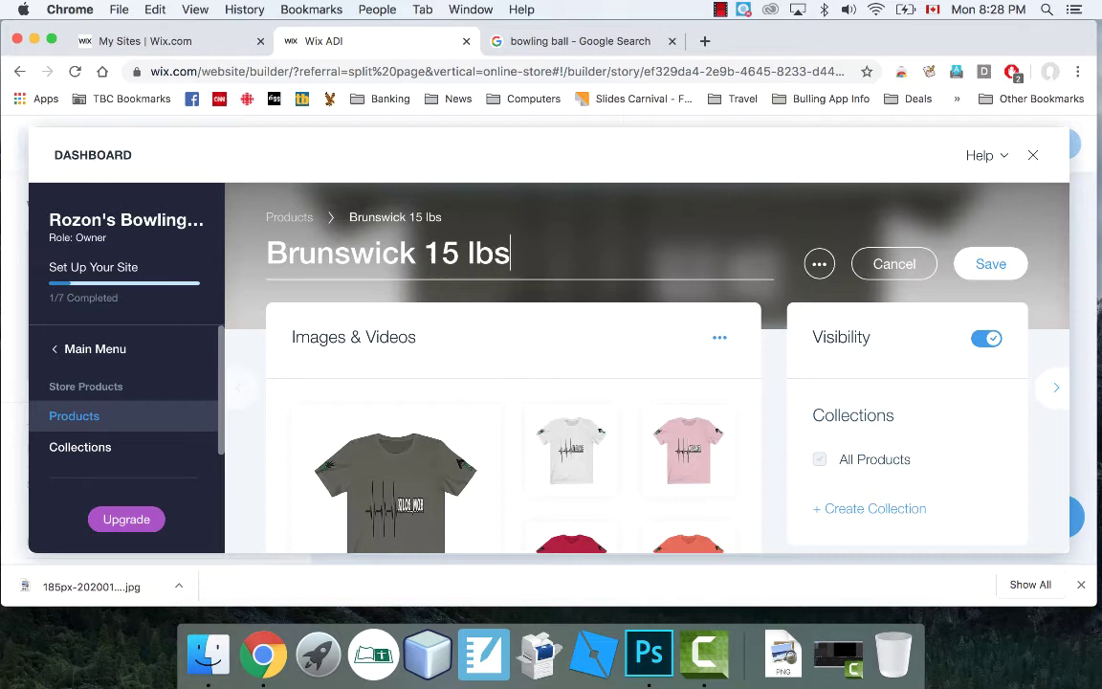
key(BackSpace)
key(BackSpace)
key(BackSpace)
key(BackSpace)
key(BackSpace)
key(BackSpace)
key(BackSpace)
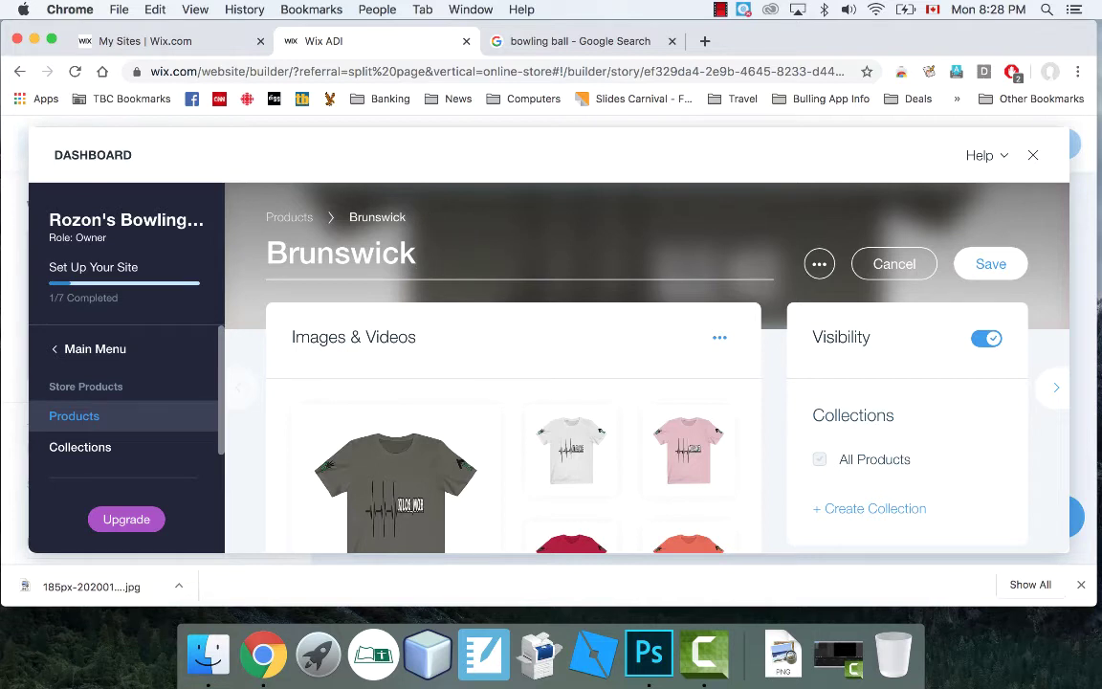
text(Bowling Ball)
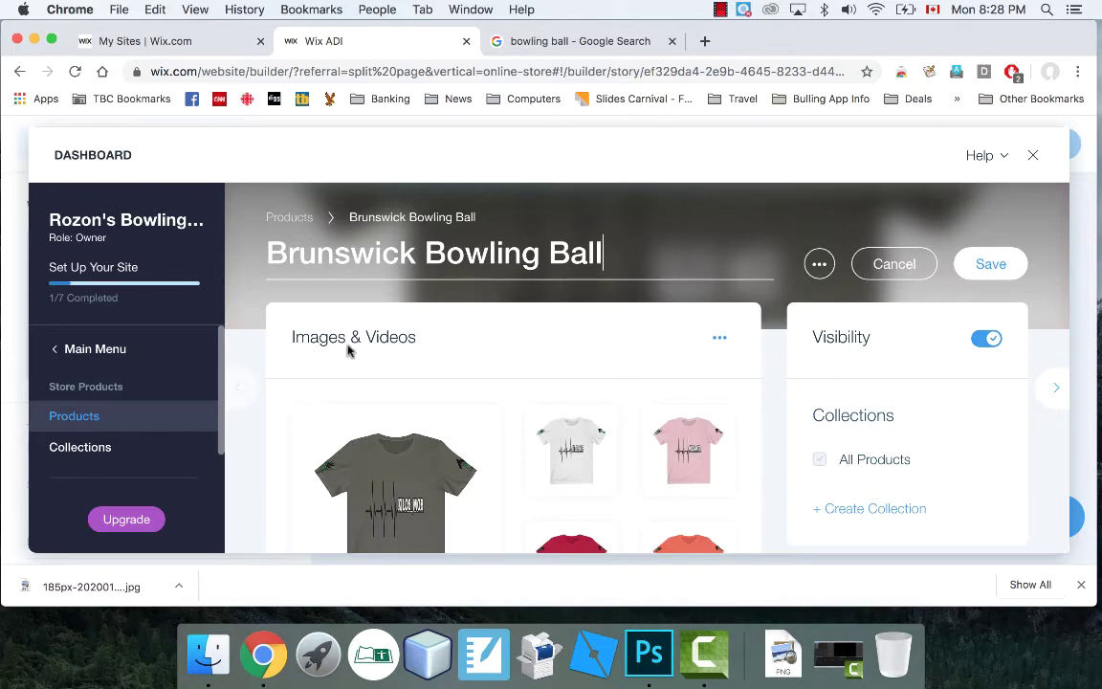
Remove every T-shirt image, leaving the product media empty.
scroll(382, 349, down, 1)
mouse_move(437, 444)
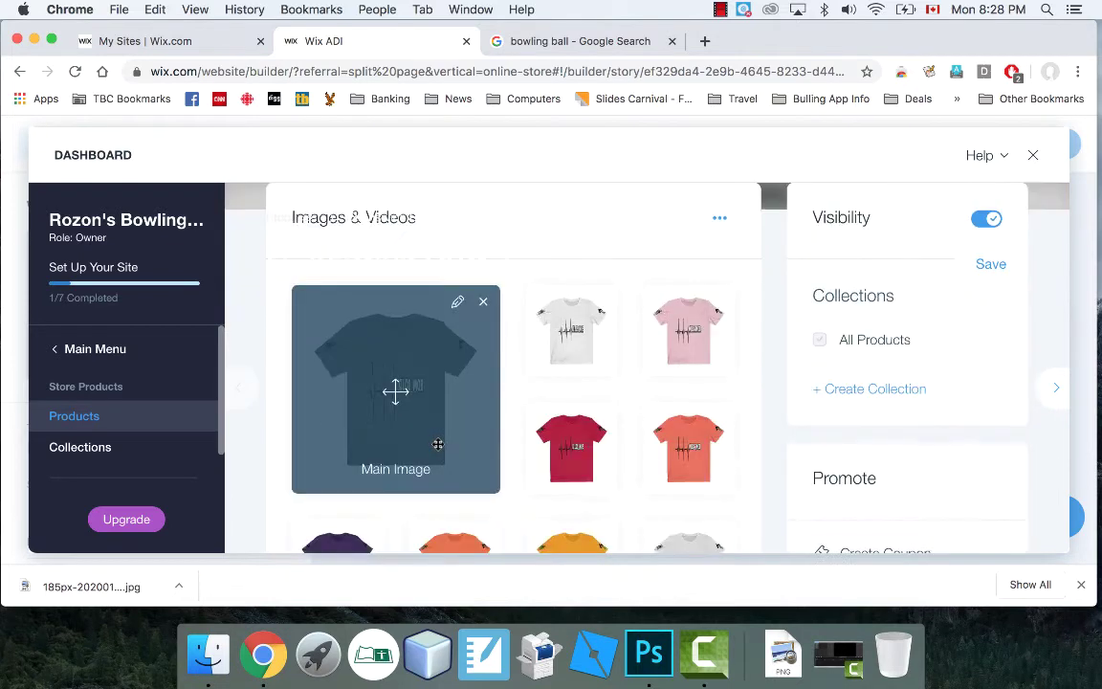
click(483, 264)
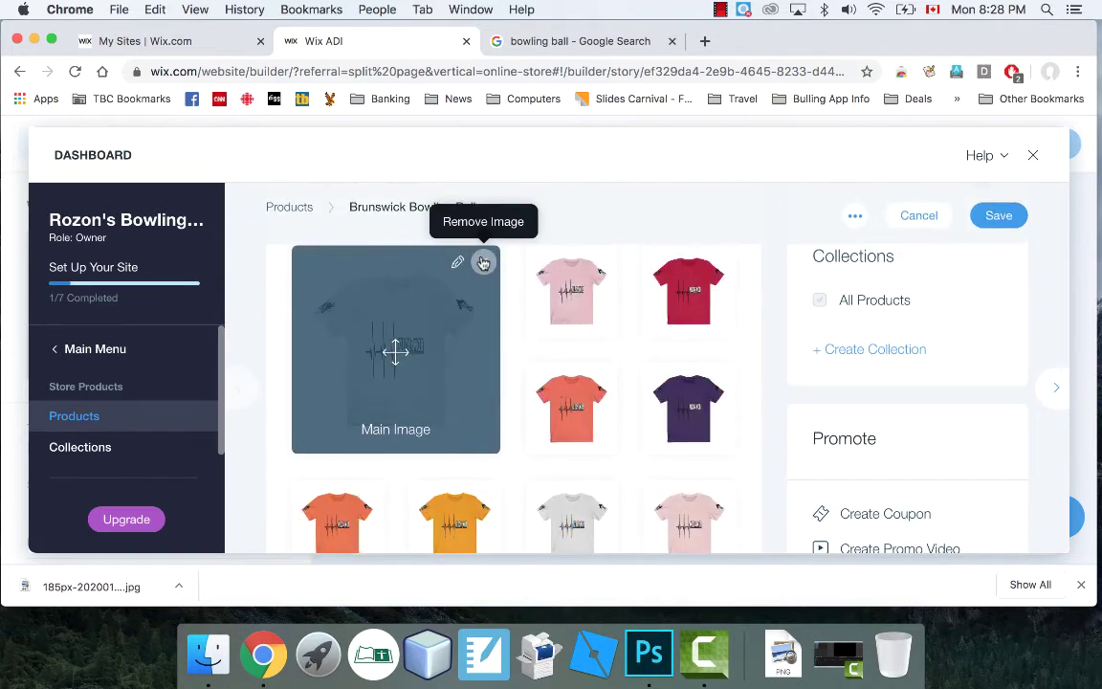
click(483, 263)
click(483, 264)
click(483, 264)
click(483, 264)
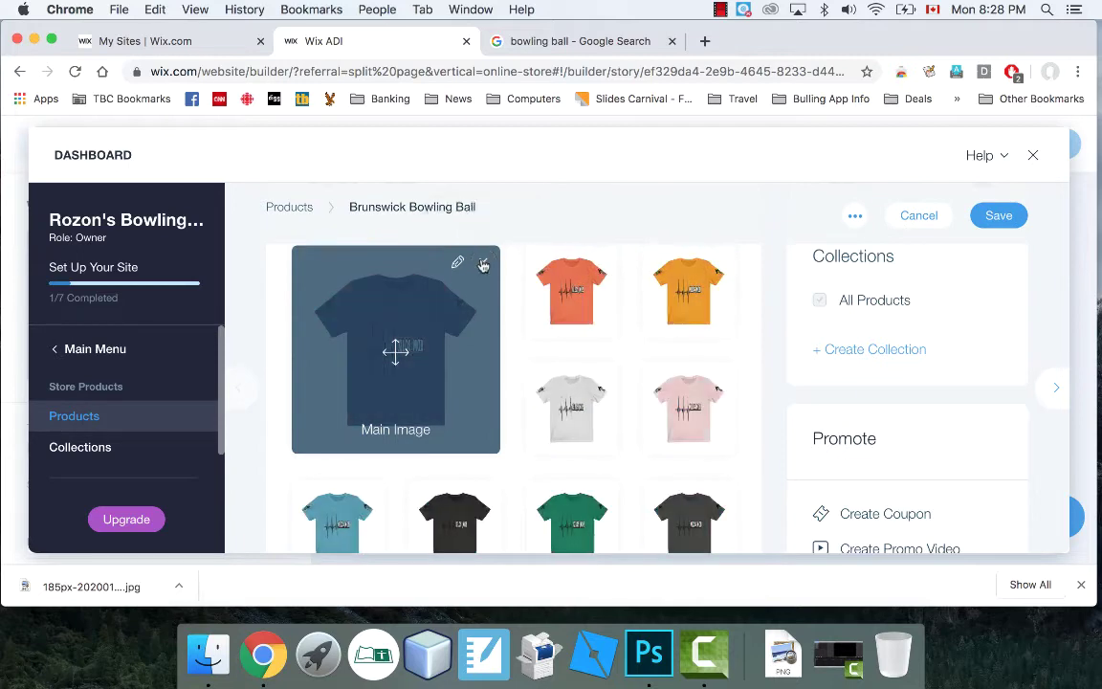
click(483, 264)
click(483, 264)
click(483, 264)
click(483, 264)
click(483, 264)
click(483, 264)
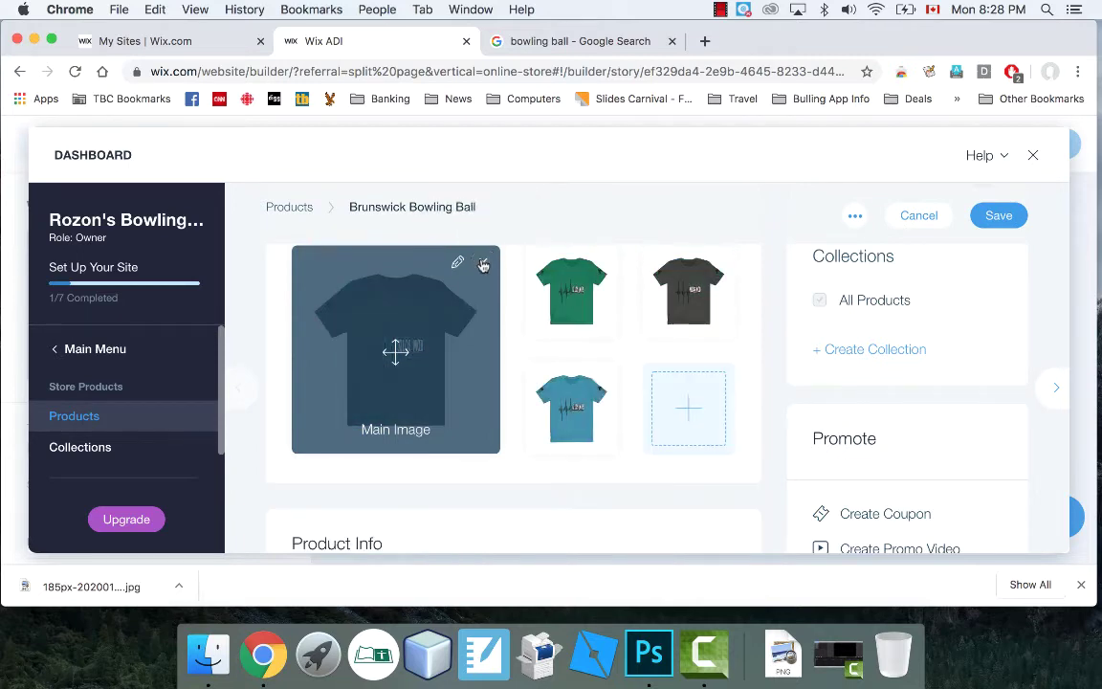
click(483, 264)
click(483, 264)
click(483, 264)
click(483, 265)
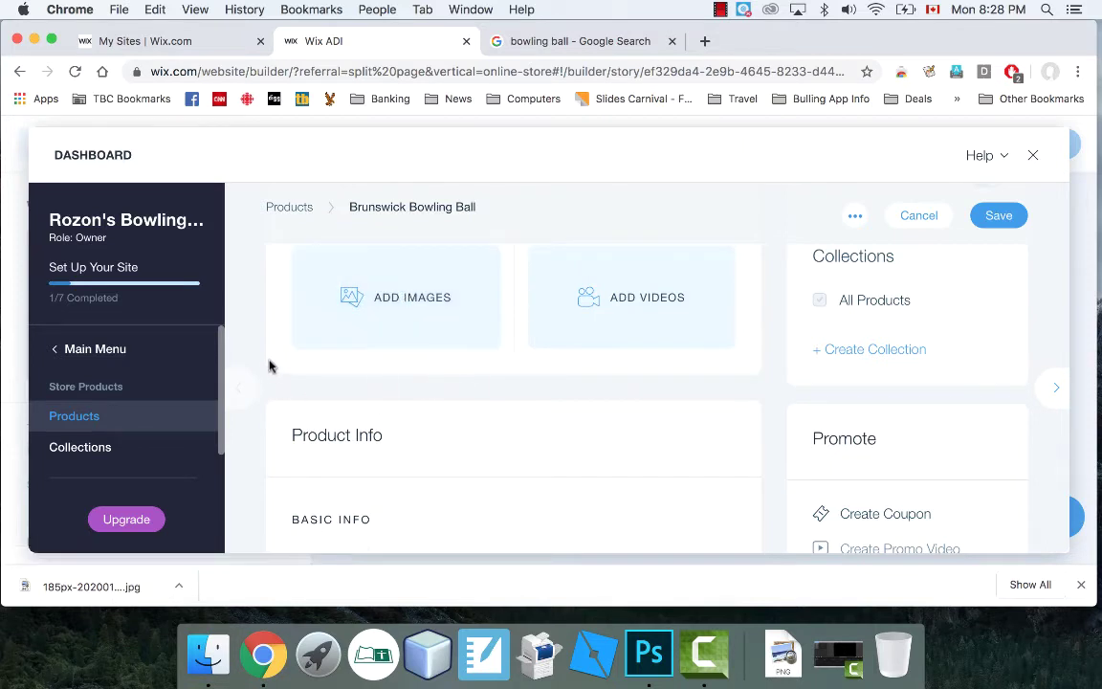
Upload the downloaded bowling ball JPG from the computer and add it as the product image.
click(327, 300)
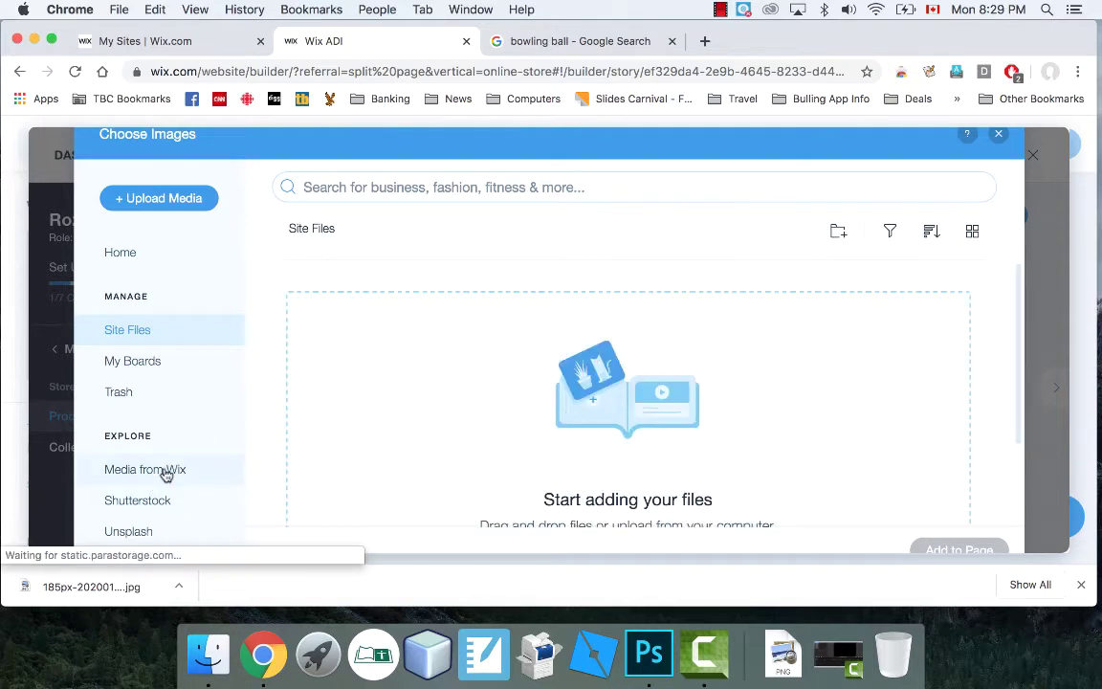
click(161, 204)
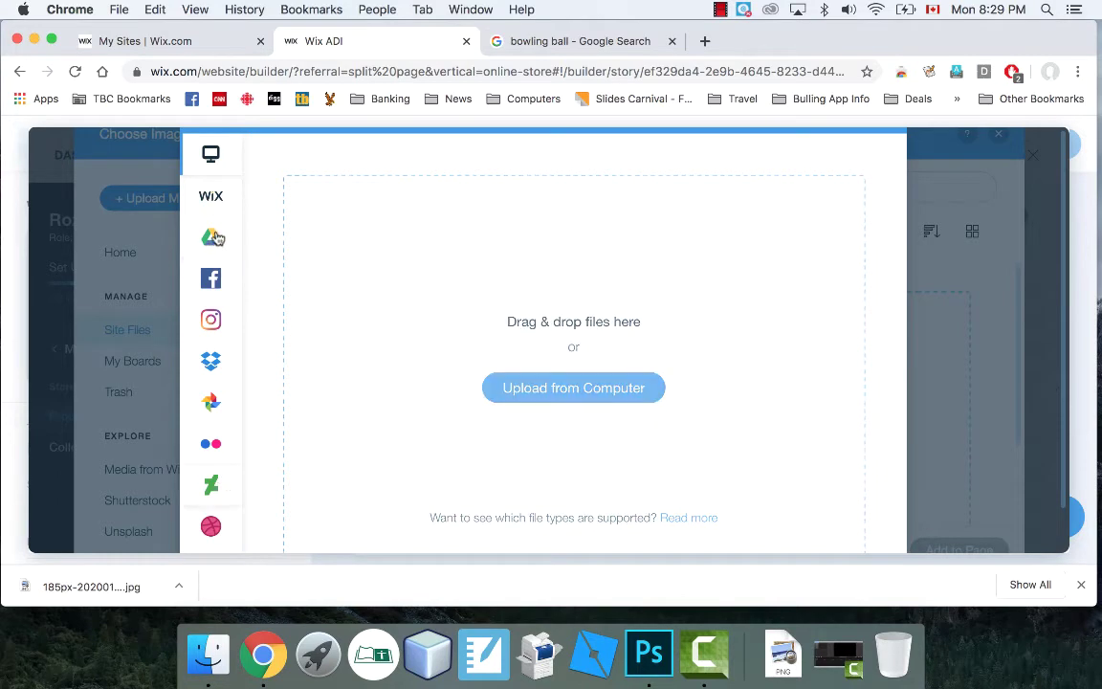
click(576, 399)
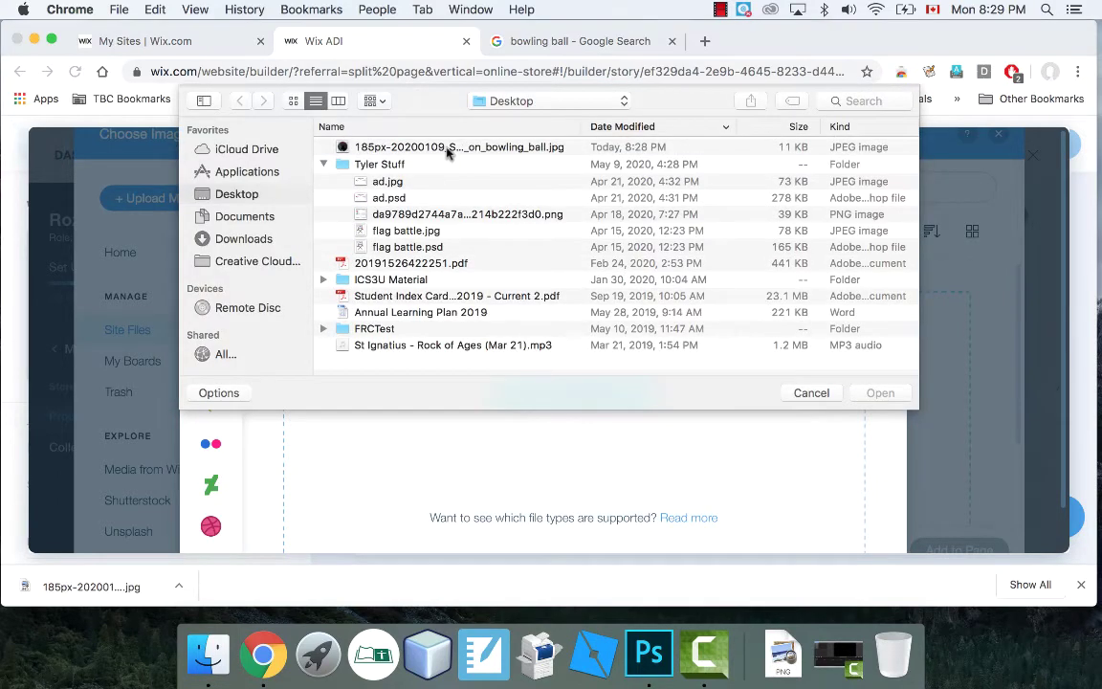
double_click(404, 147)
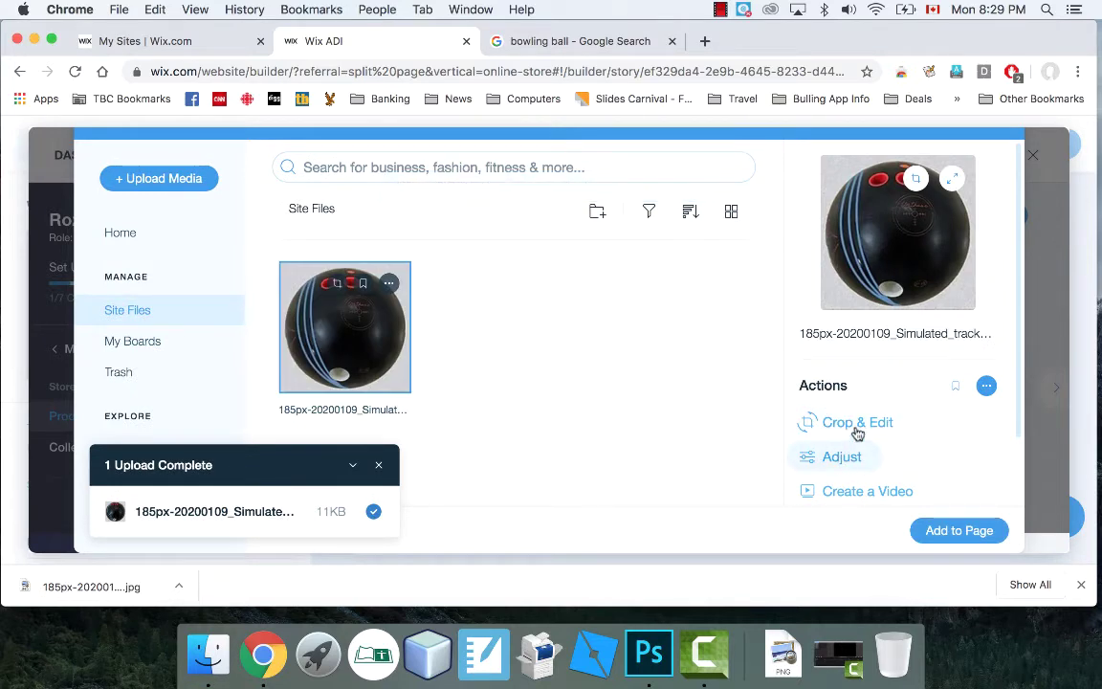
click(957, 530)
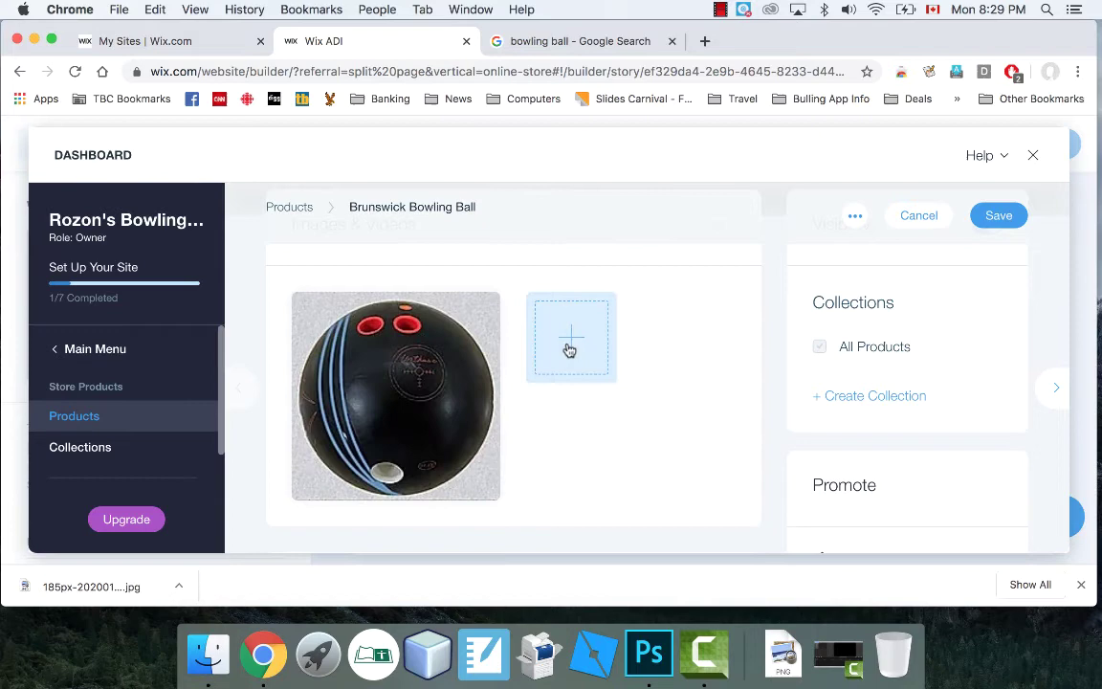
Give the product a 'Clearance' ribbon.
scroll(597, 391, down, 2)
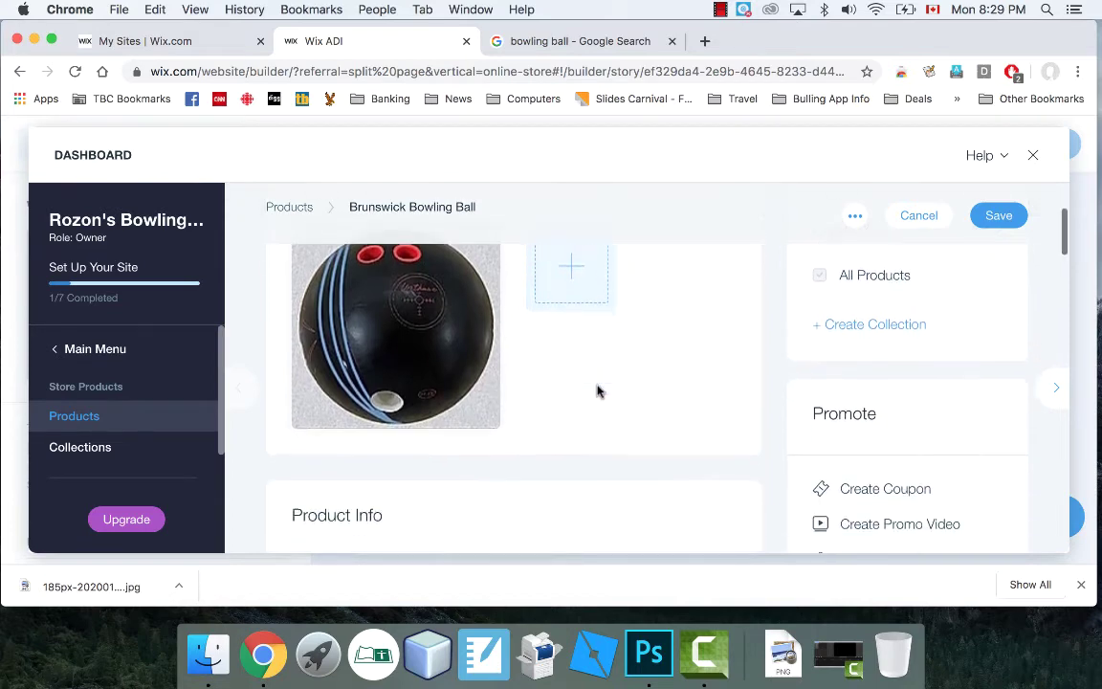
scroll(597, 391, down, 5)
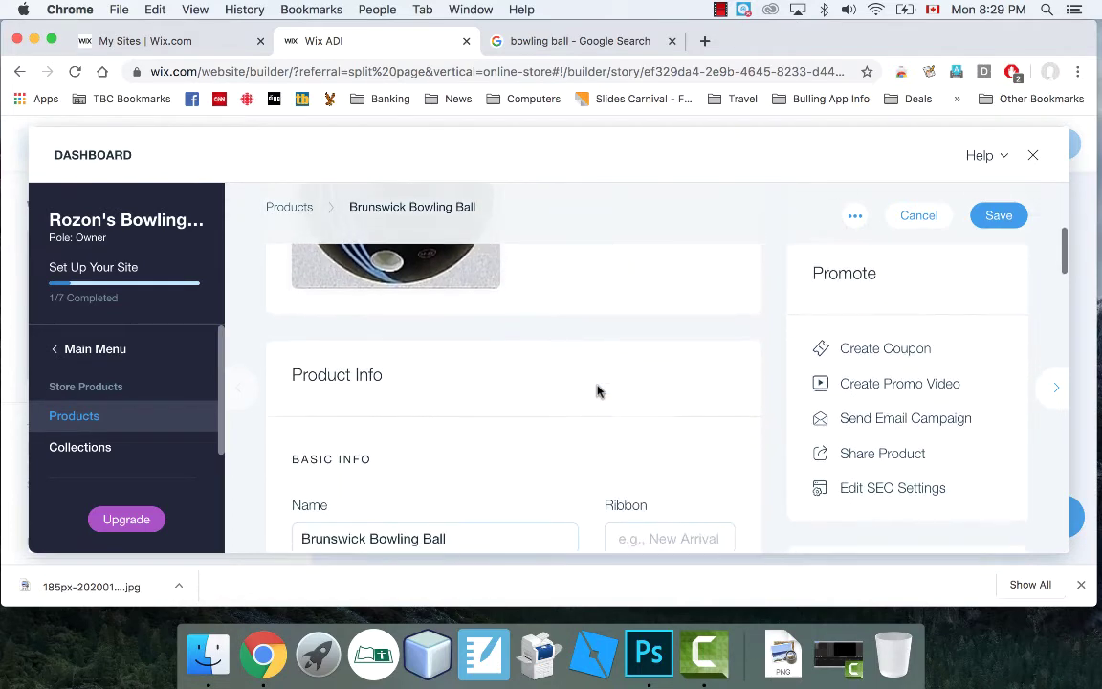
scroll(597, 391, down, 1)
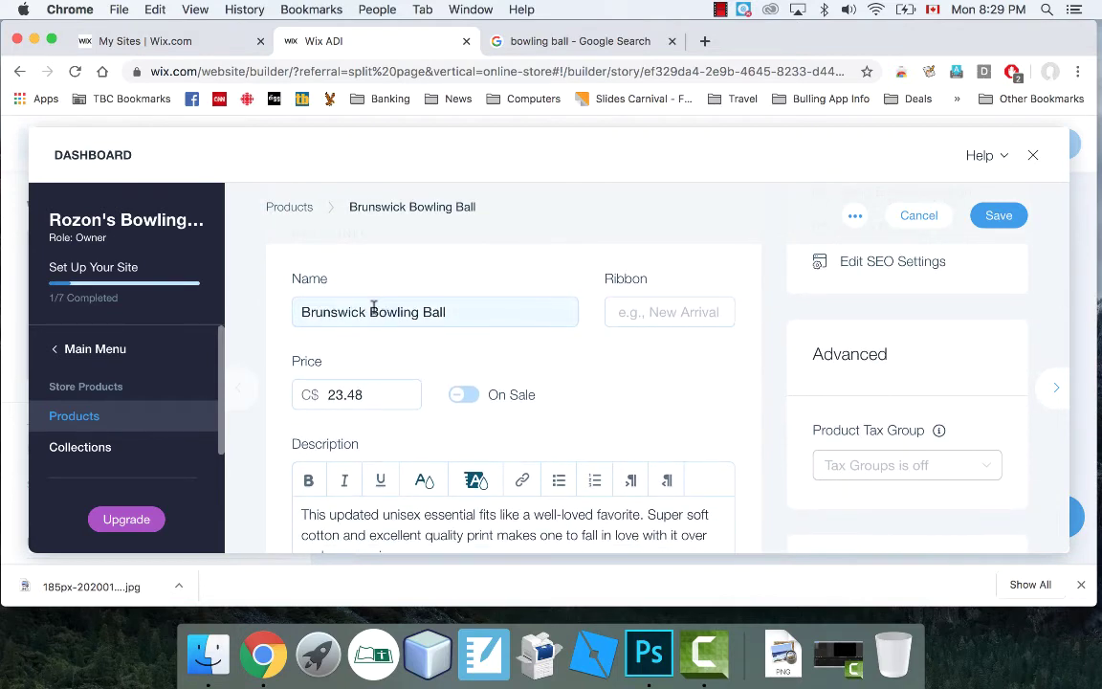
click(672, 317)
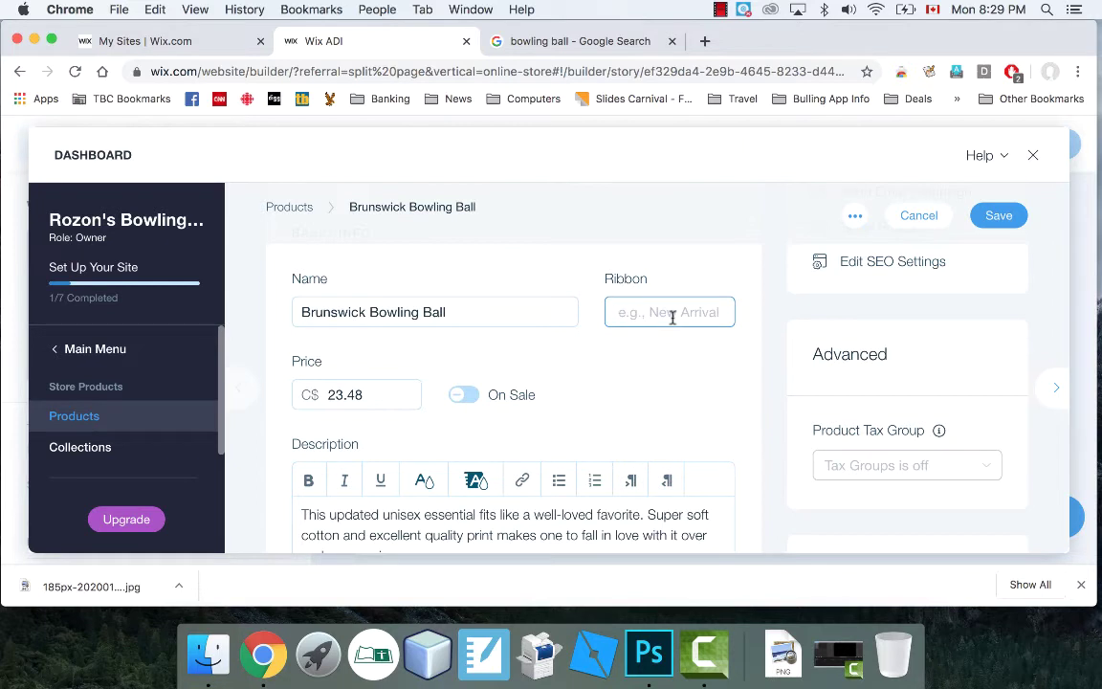
text(Clearna)
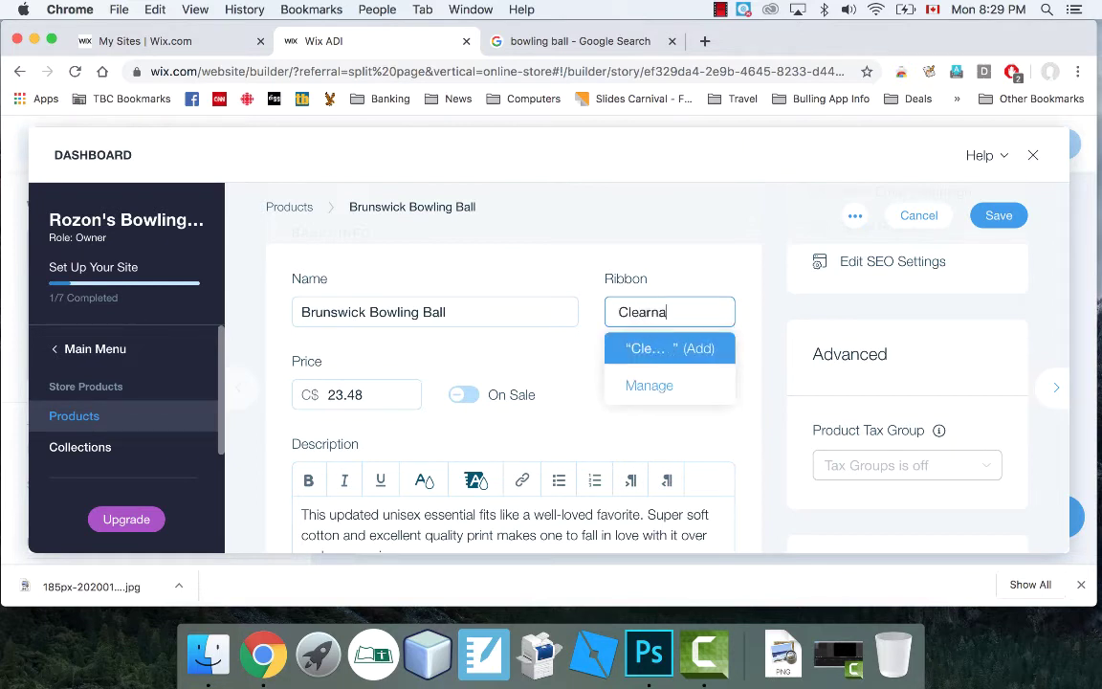
key(BackSpace)
key(BackSpace)
text(an)
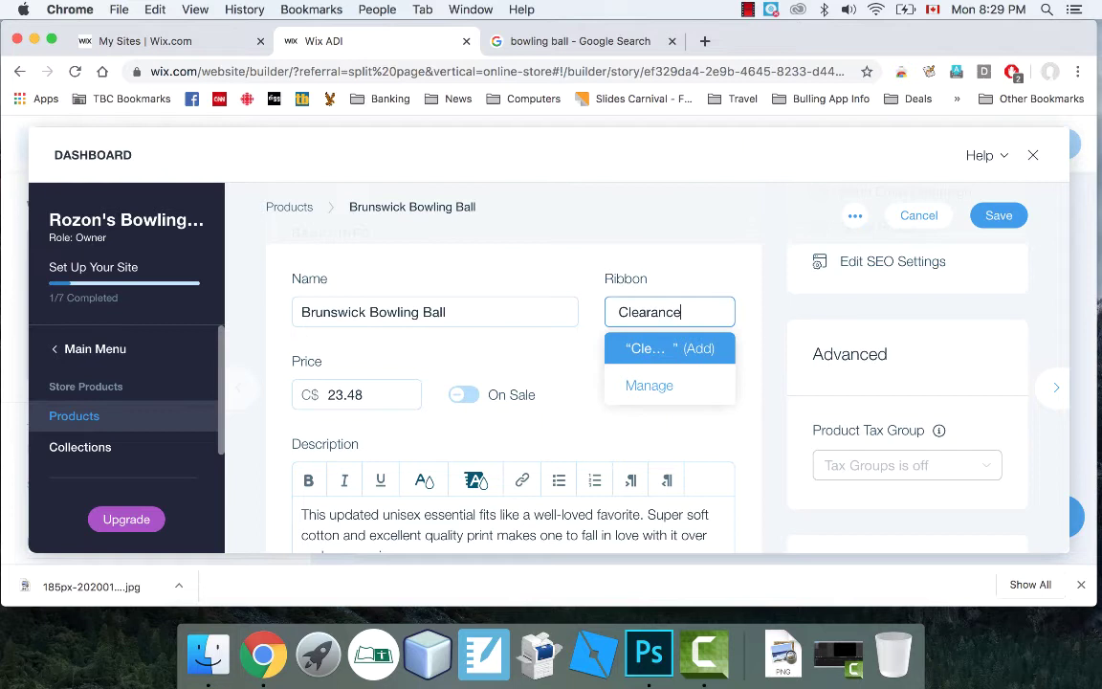
text(ce)
key(Return)
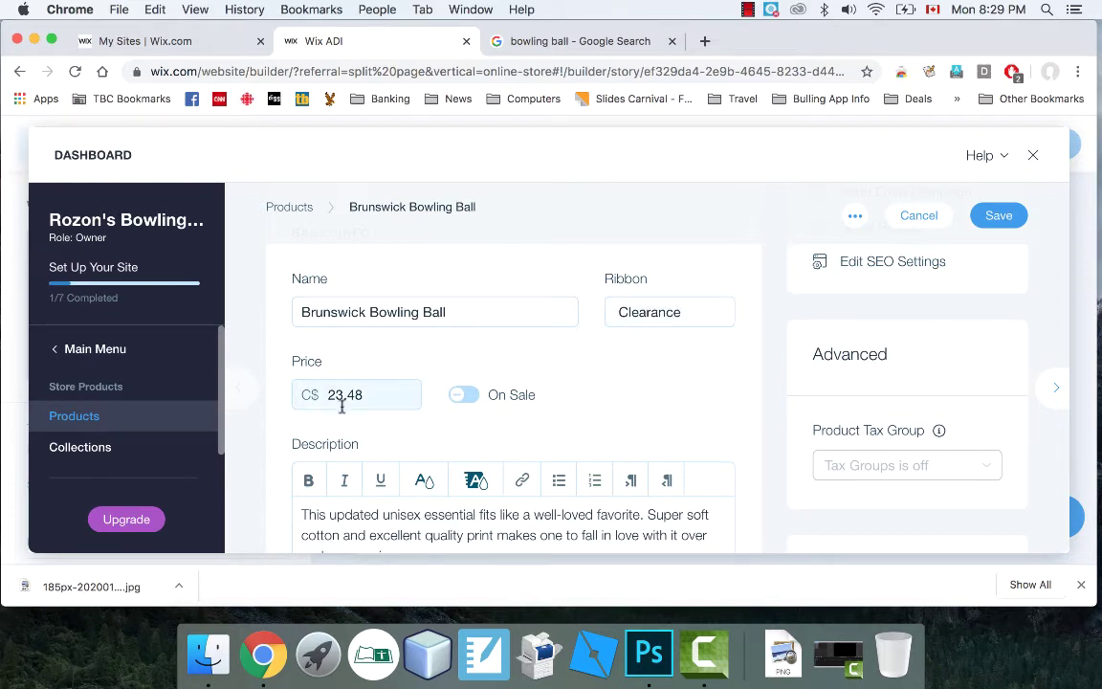
Set the price to C$99 and put it on sale with a C$10 discount.
drag(375, 393, 310, 397)
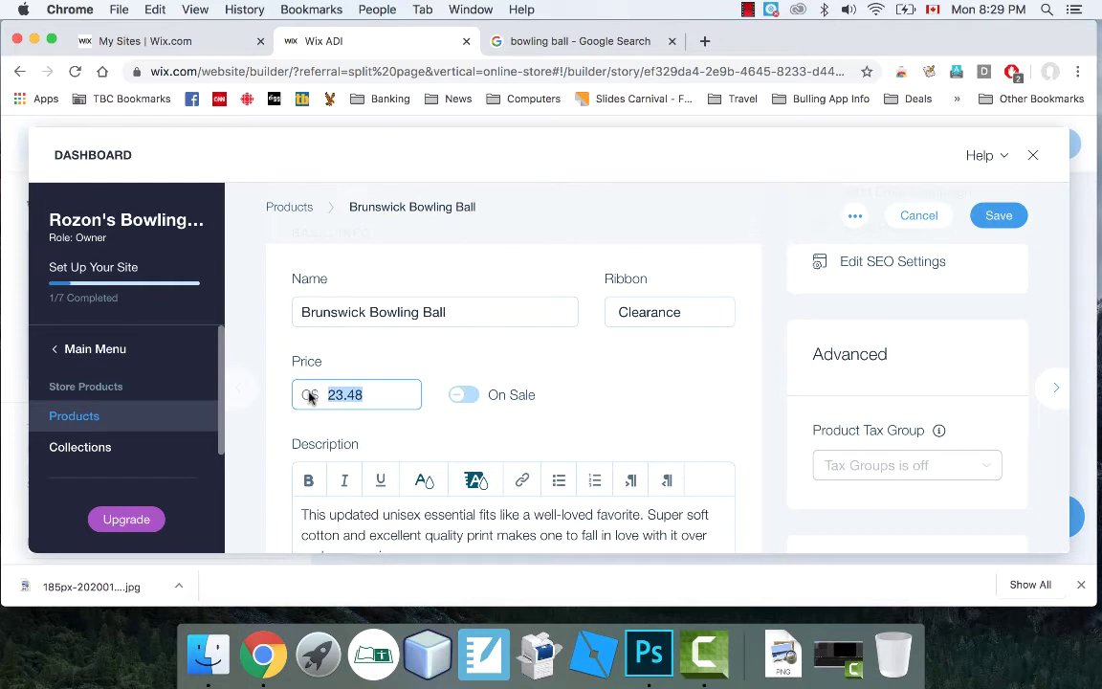
text(99)
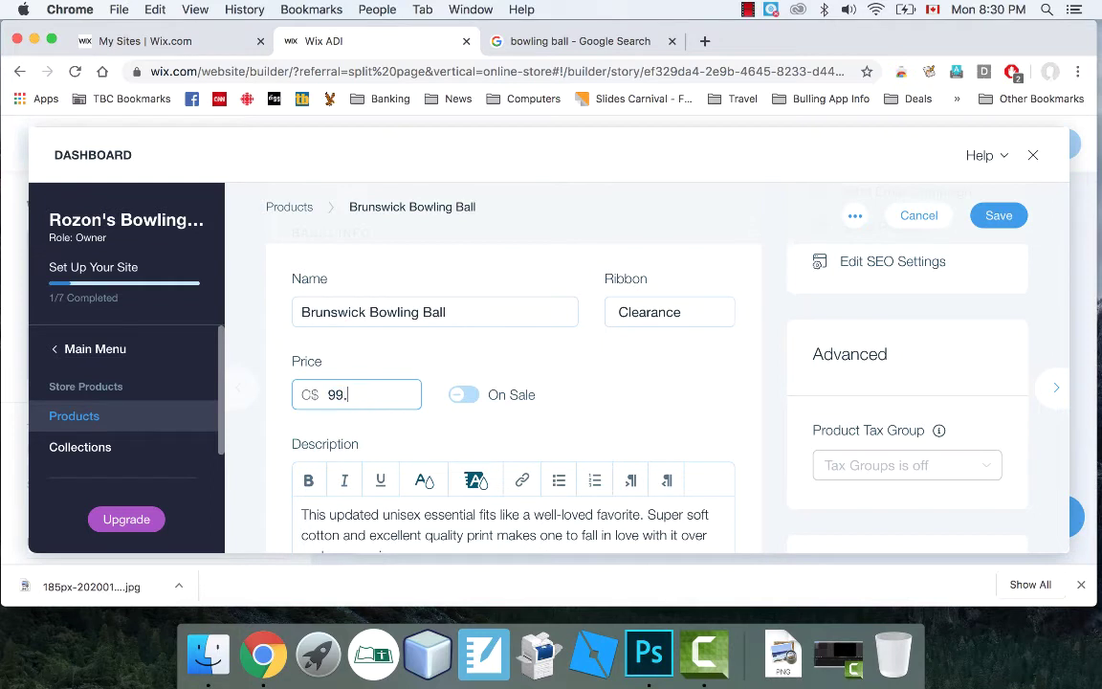
click(464, 394)
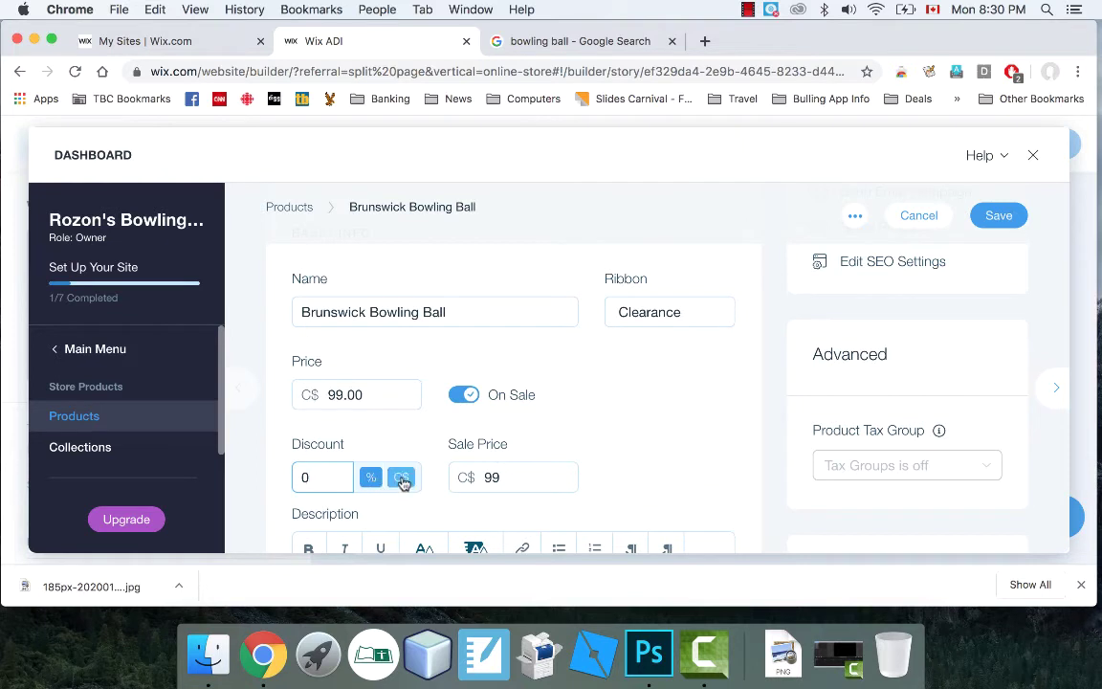
click(403, 483)
drag(332, 475, 274, 481)
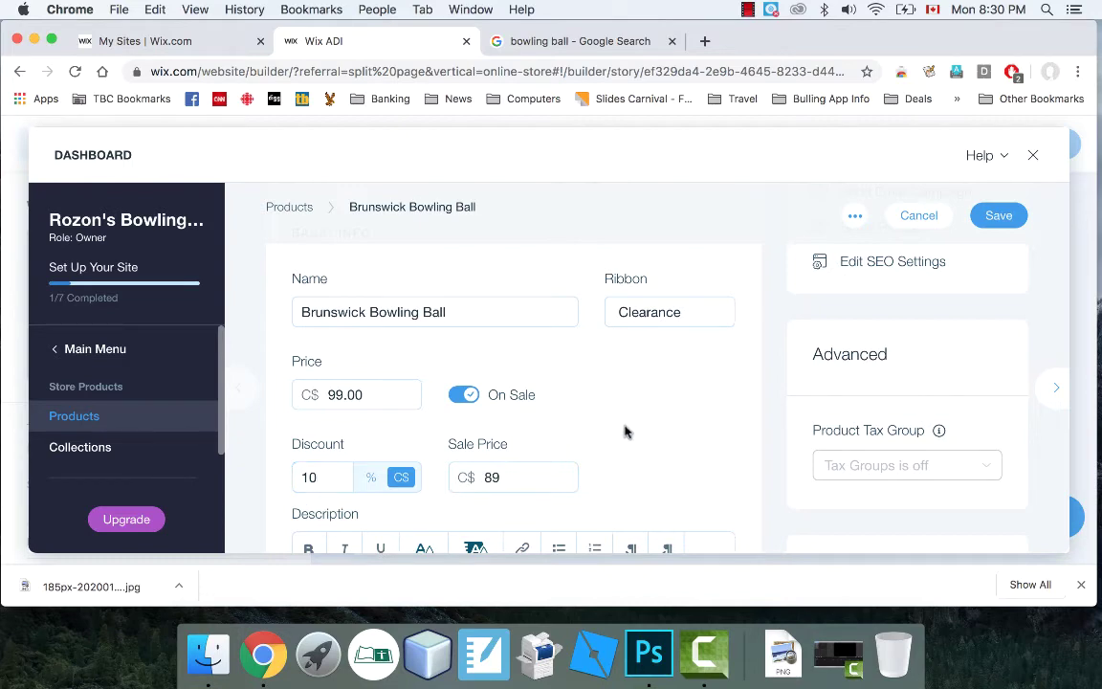
scroll(627, 430, down, 2)
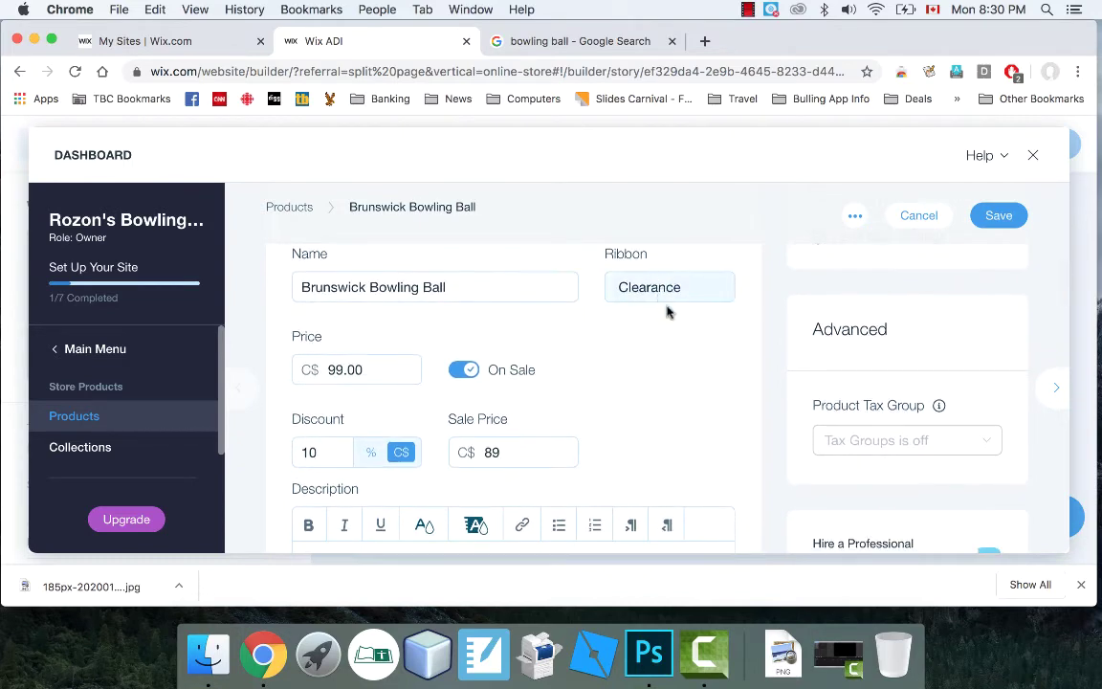
scroll(671, 374, down, 5)
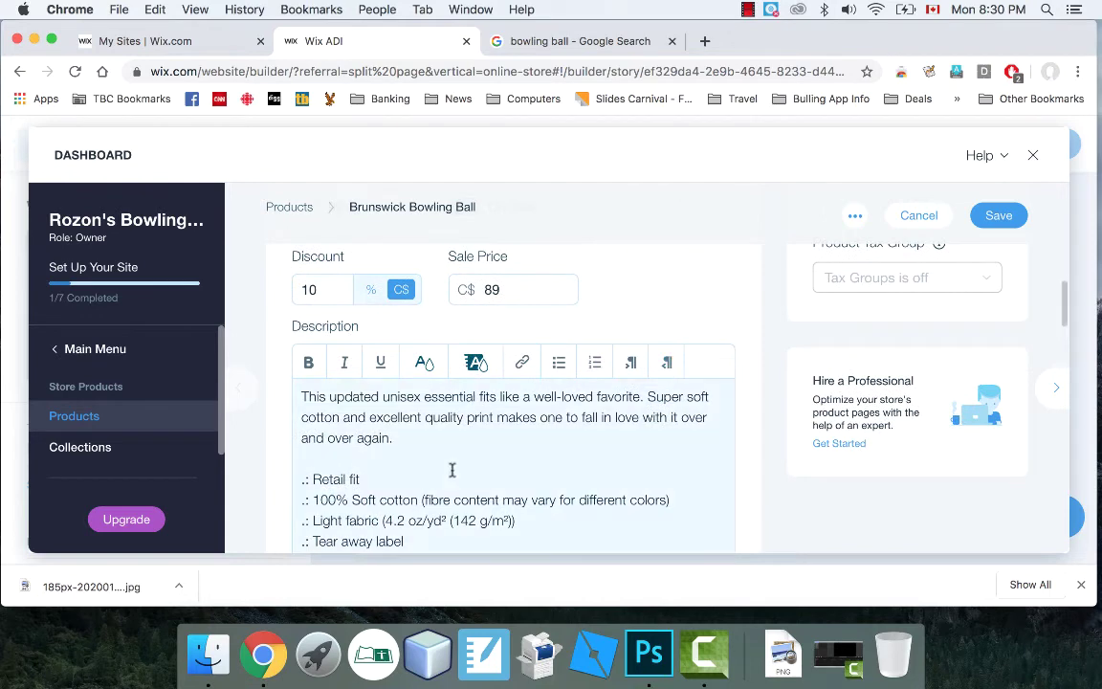
Delete the old clothing description and start the new one with 'Brunswick'.
click(395, 455)
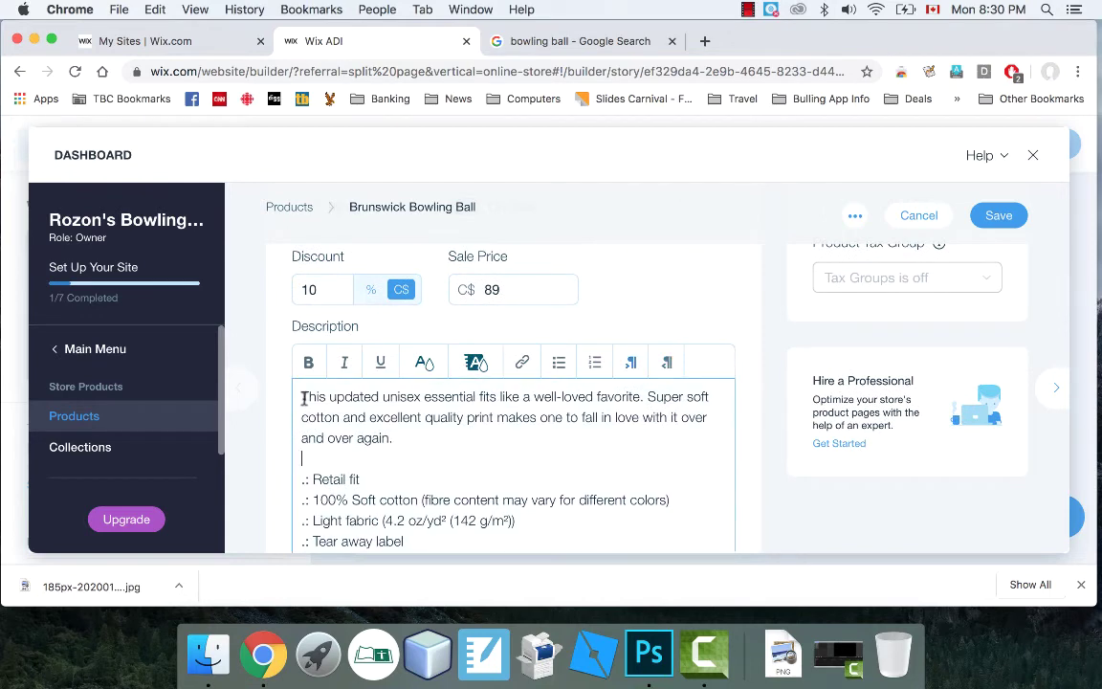
drag(351, 438, 455, 550)
scroll(525, 285, up, 6)
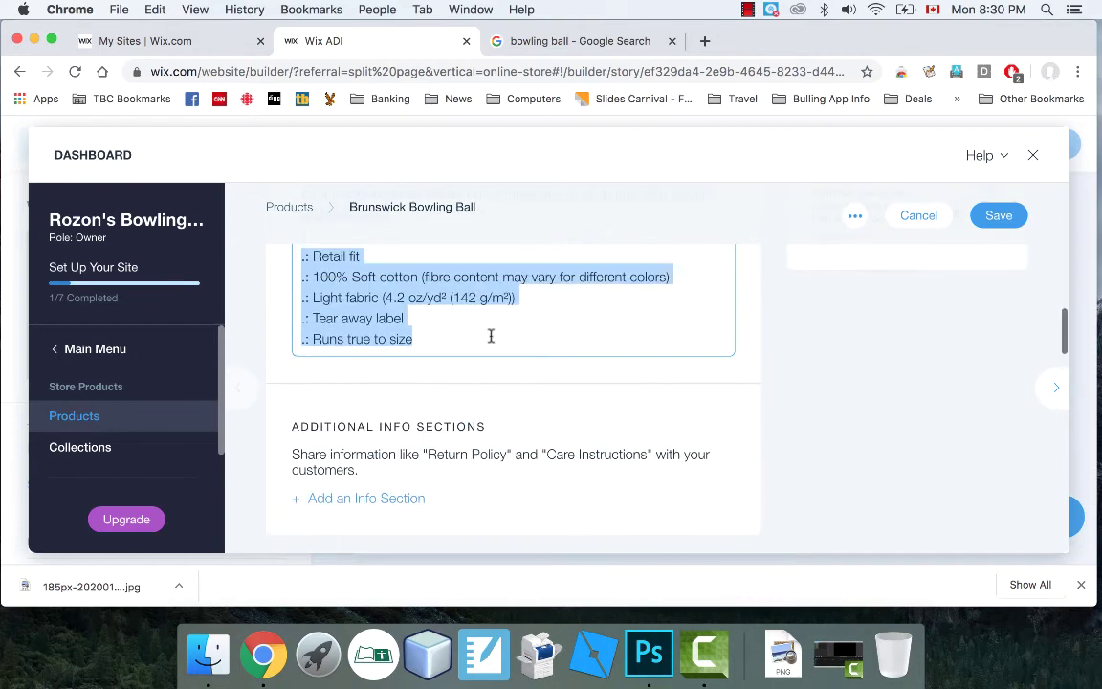
key(BackSpace)
scroll(514, 340, up, 5)
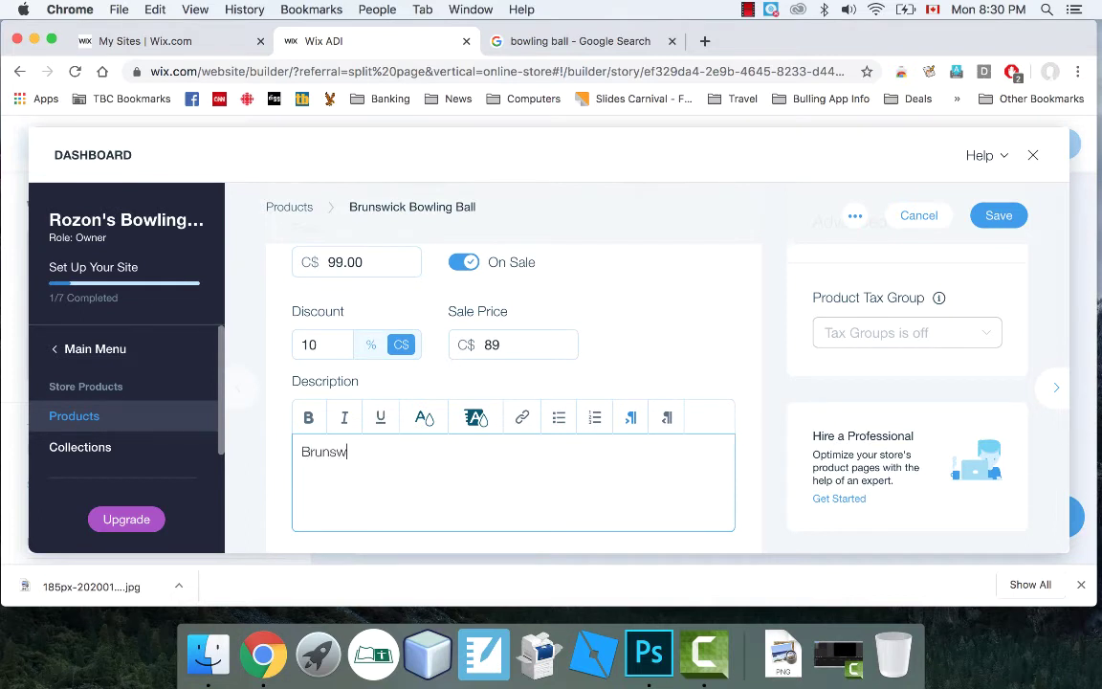
text(Brunswick Bowling Ball for 10 pin bowling. Shoot like the pros!)
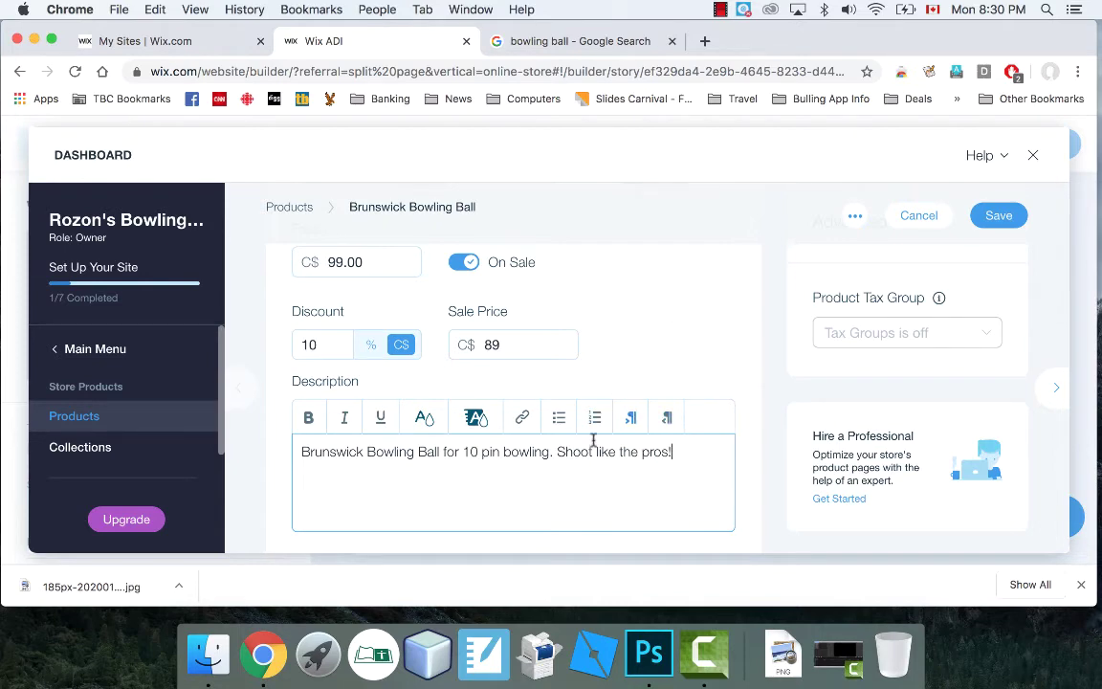
Scroll past Additional Info Sections and Custom Text down to Product Options.
scroll(601, 453, down, 4)
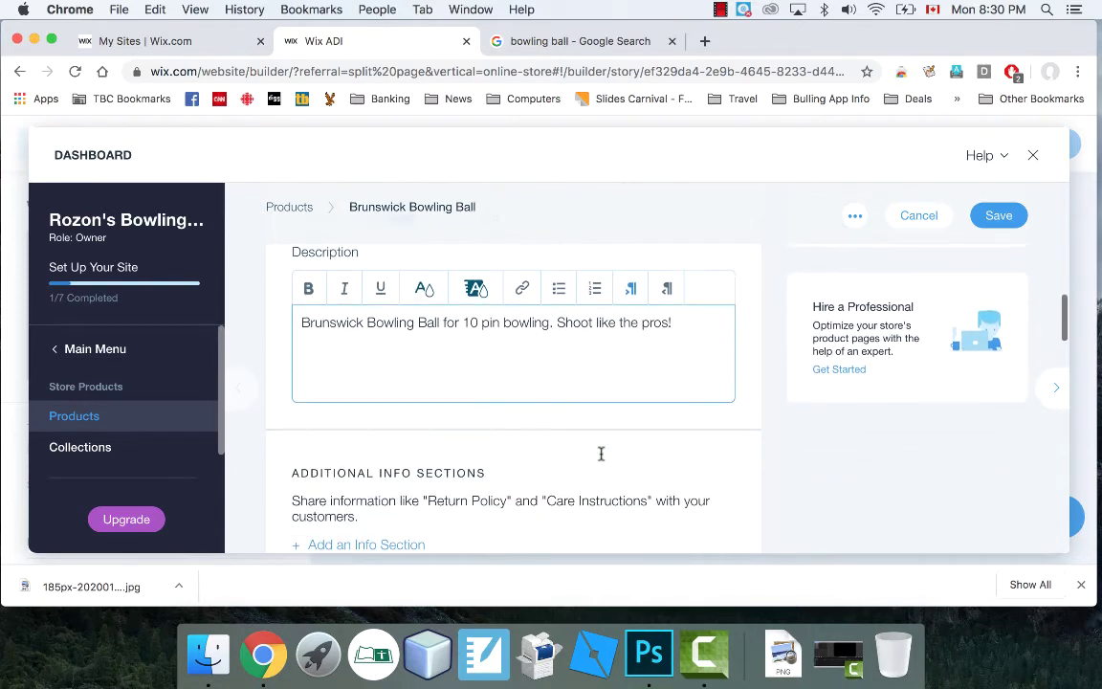
scroll(600, 453, down, 4)
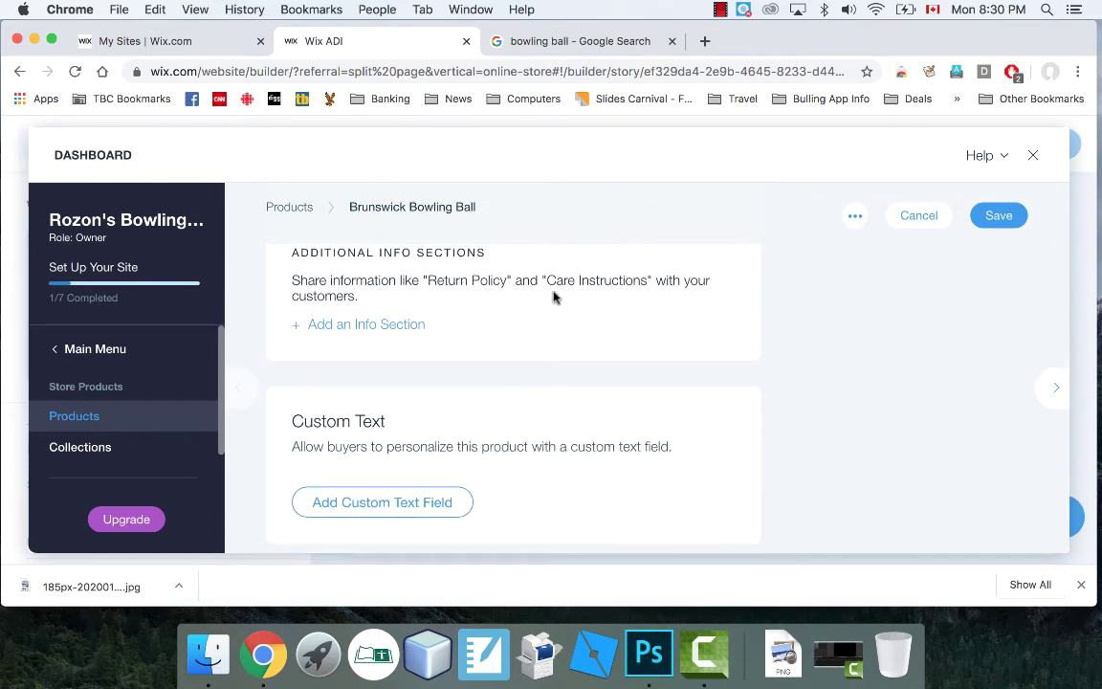
scroll(528, 379, down, 2)
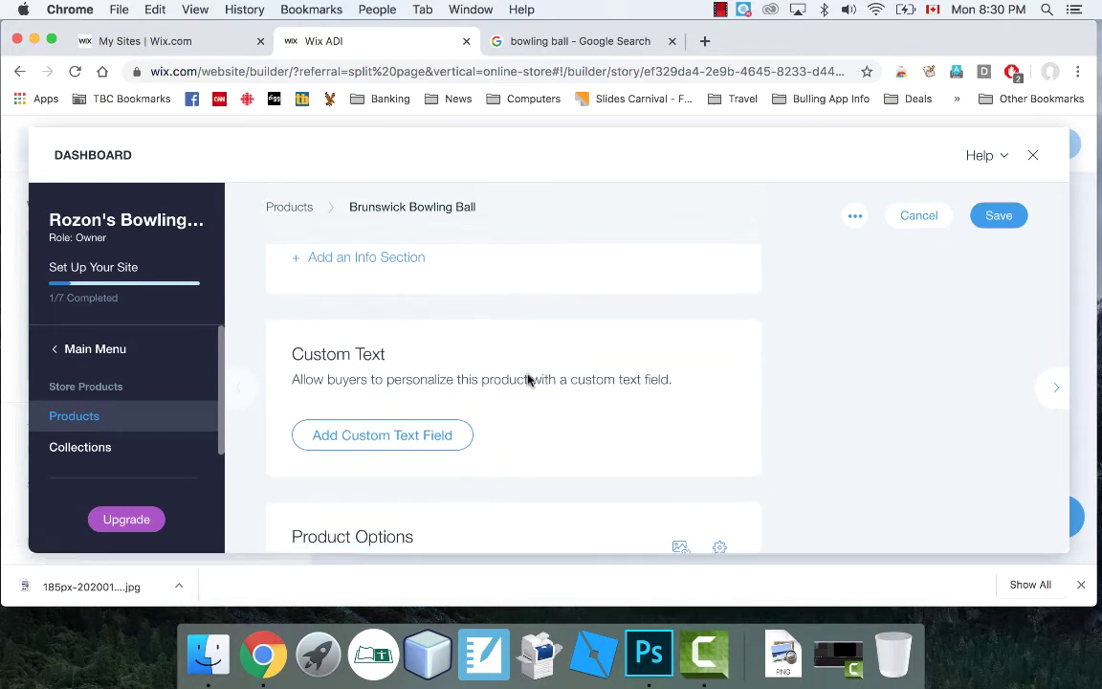
scroll(528, 379, down, 5)
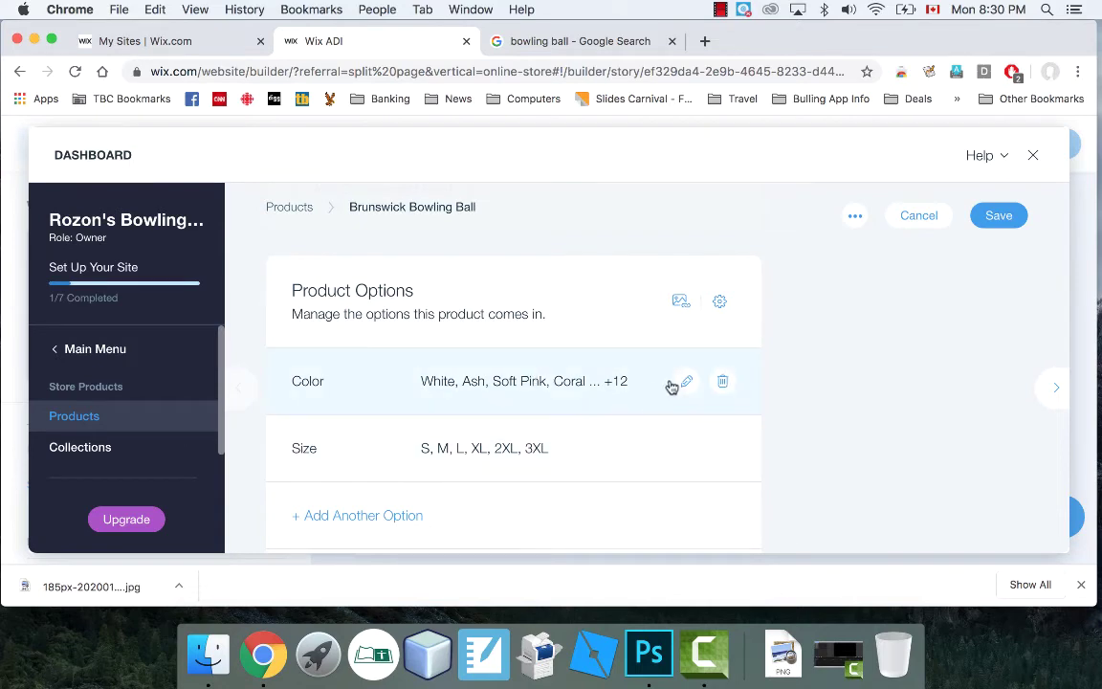
Remove all the clothing colour choices, from Red and Pink through True Royal.
click(534, 385)
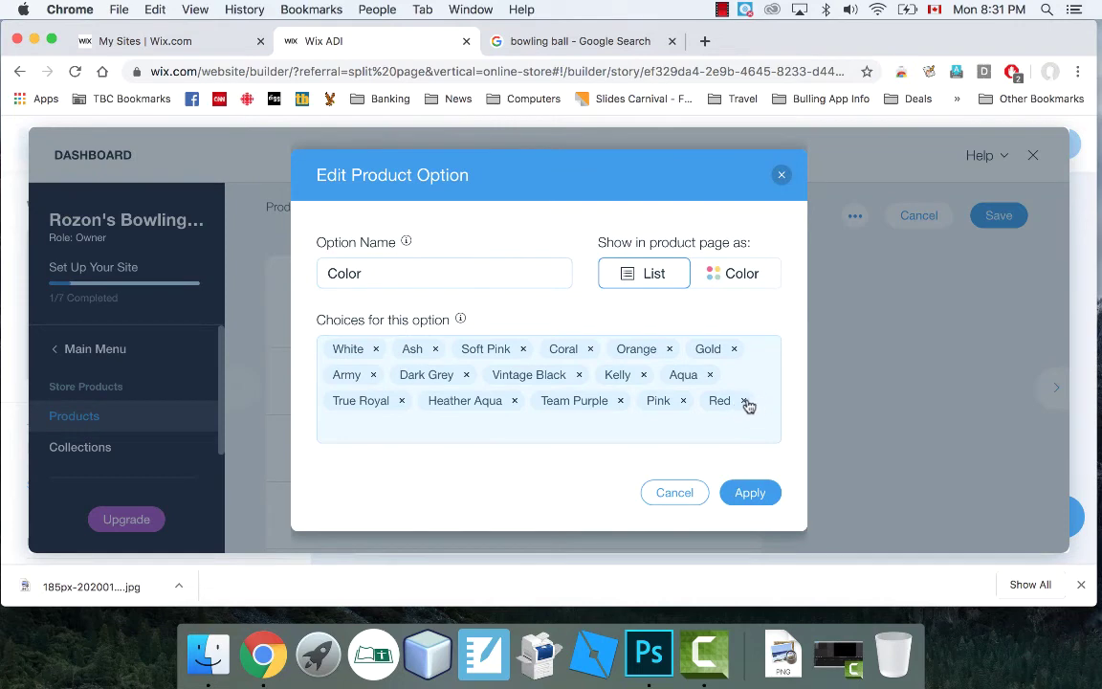
click(746, 402)
click(682, 402)
click(710, 375)
click(643, 375)
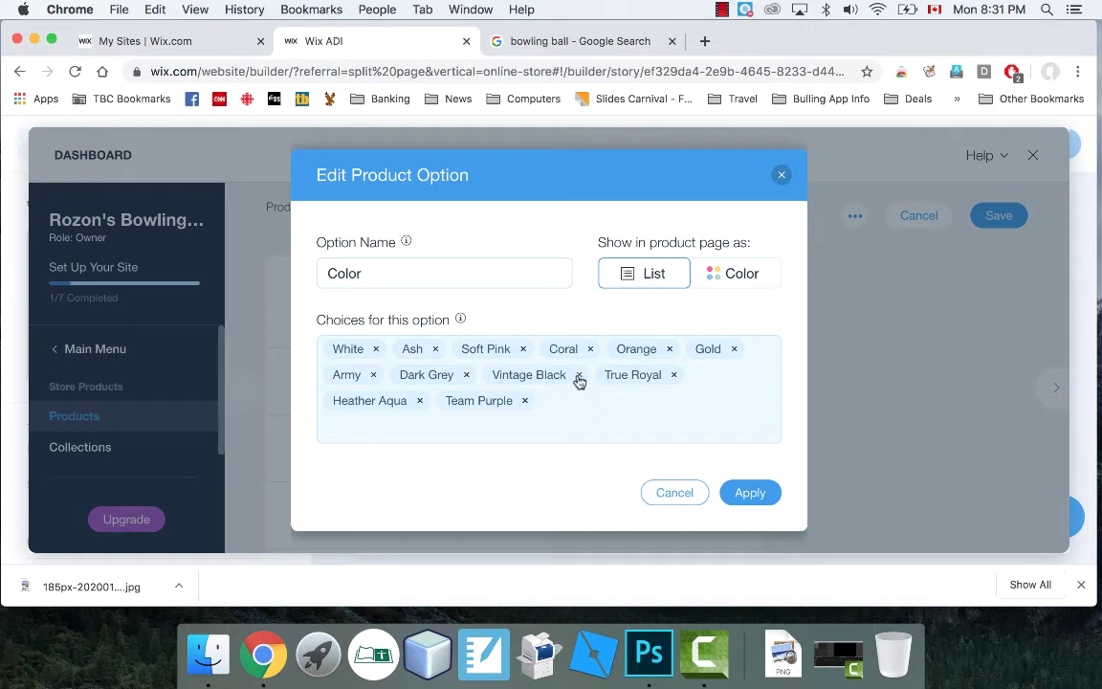
click(579, 375)
click(676, 377)
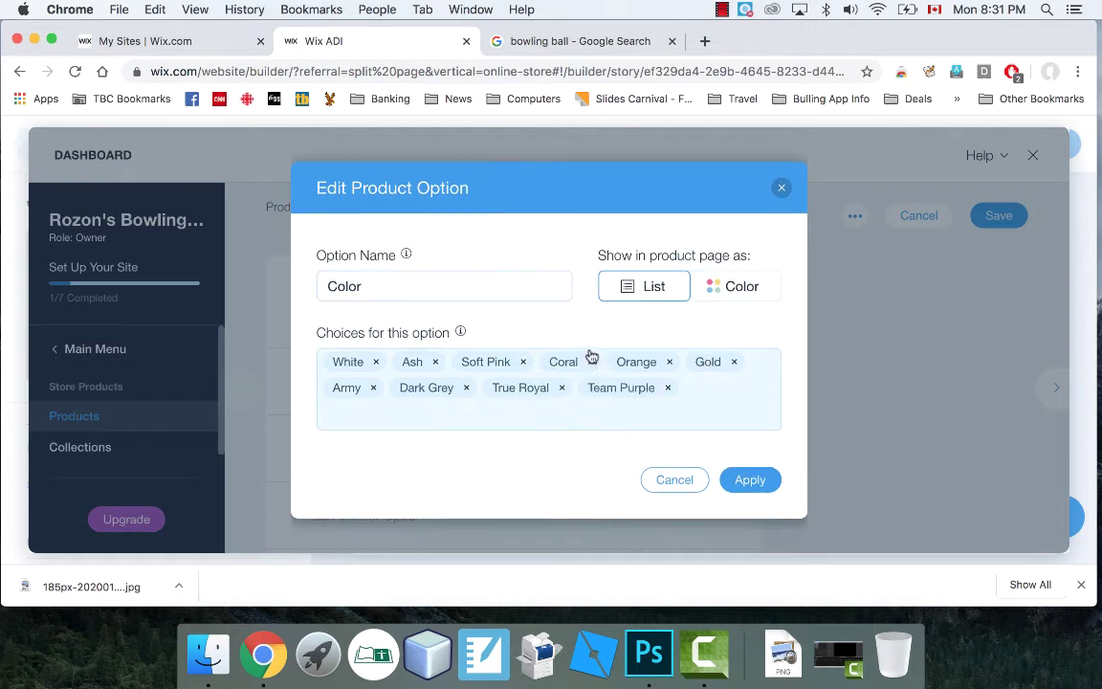
click(591, 362)
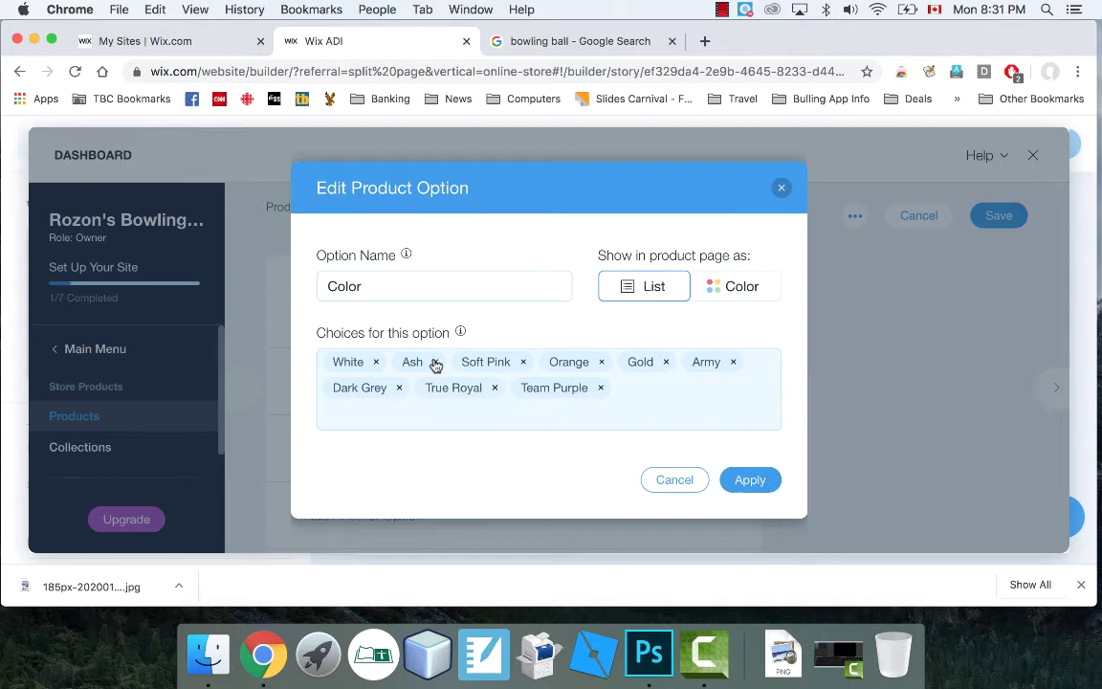
click(436, 362)
click(375, 362)
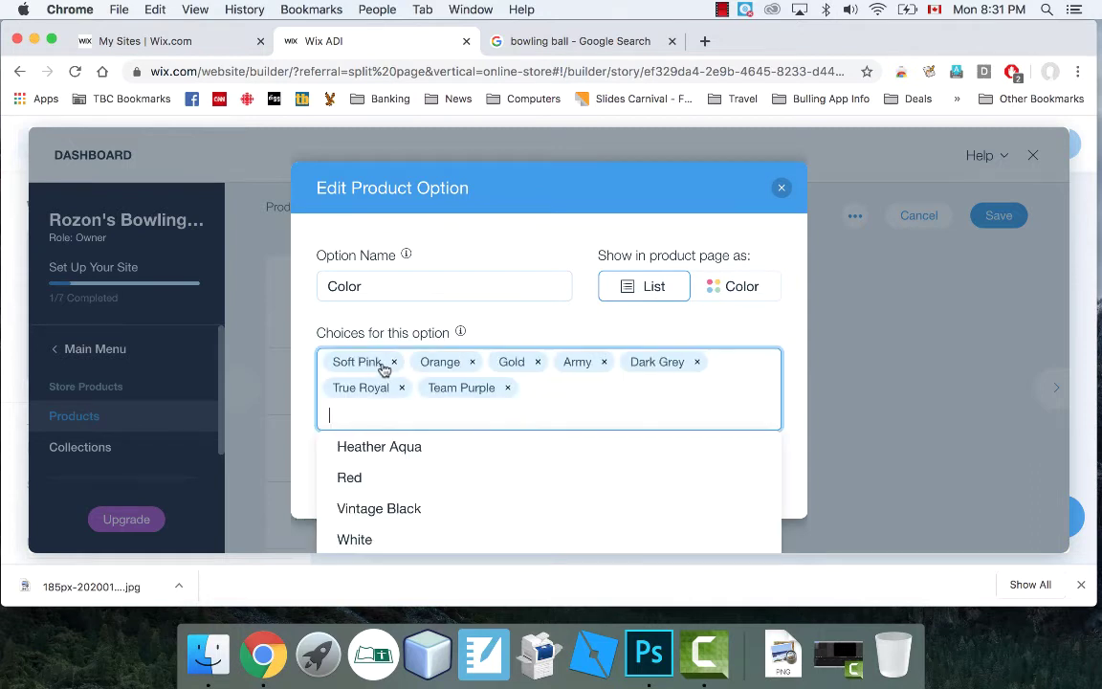
click(393, 362)
click(386, 362)
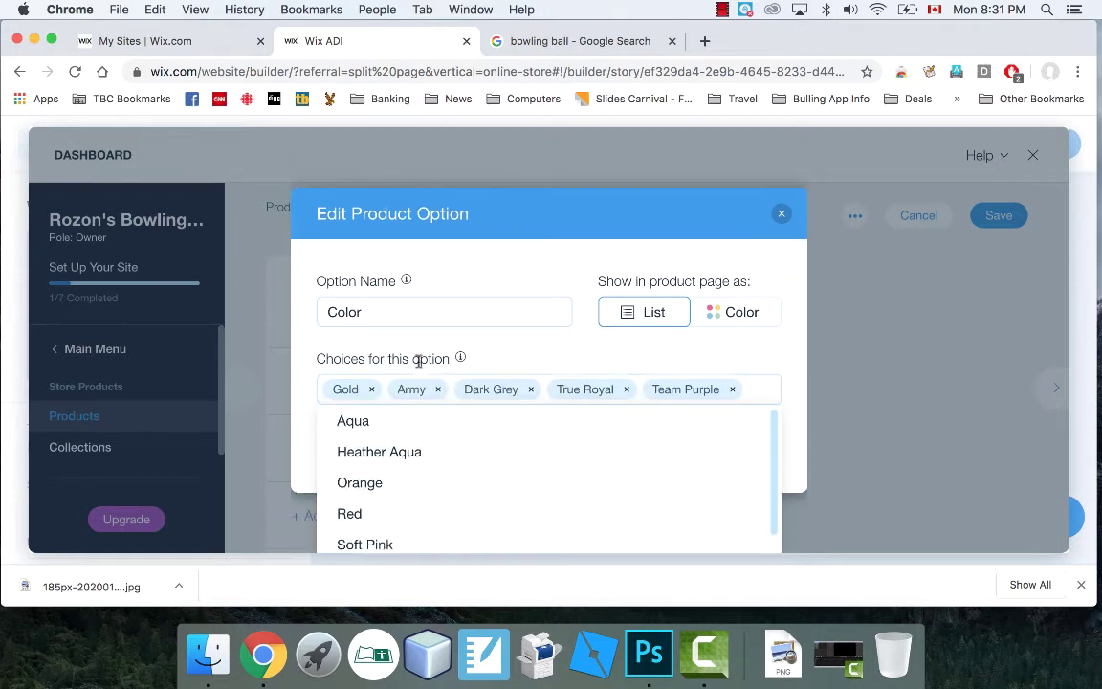
click(375, 389)
click(375, 389)
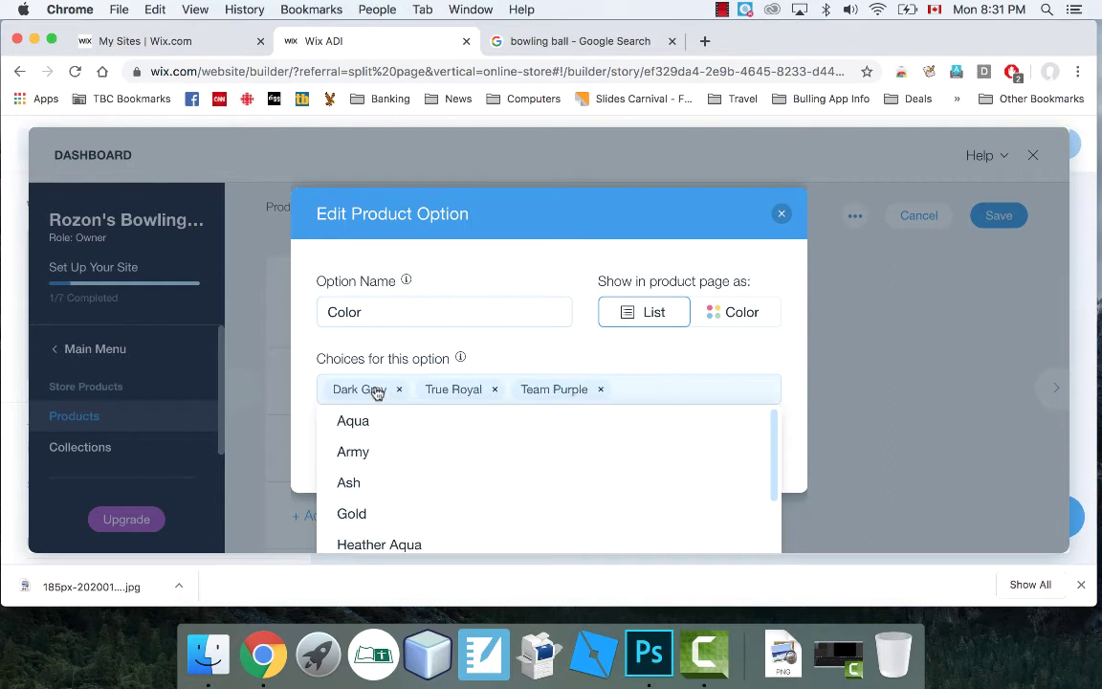
click(399, 389)
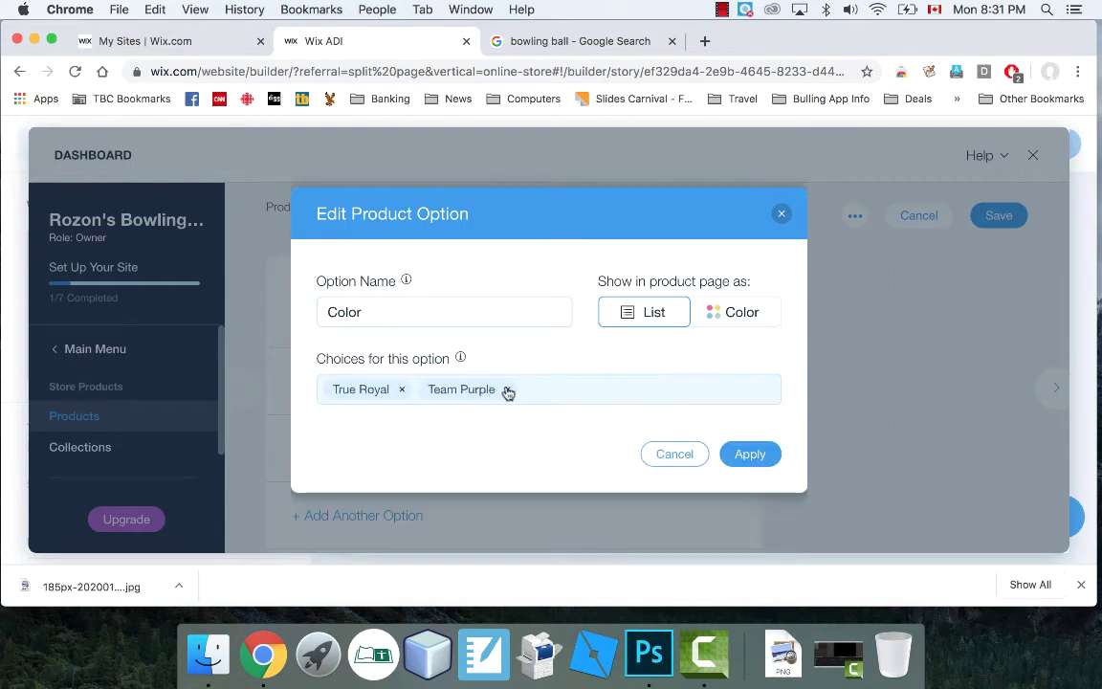
click(507, 389)
click(401, 389)
Add Black, Red and Blue as the Color choices and apply.
click(423, 389)
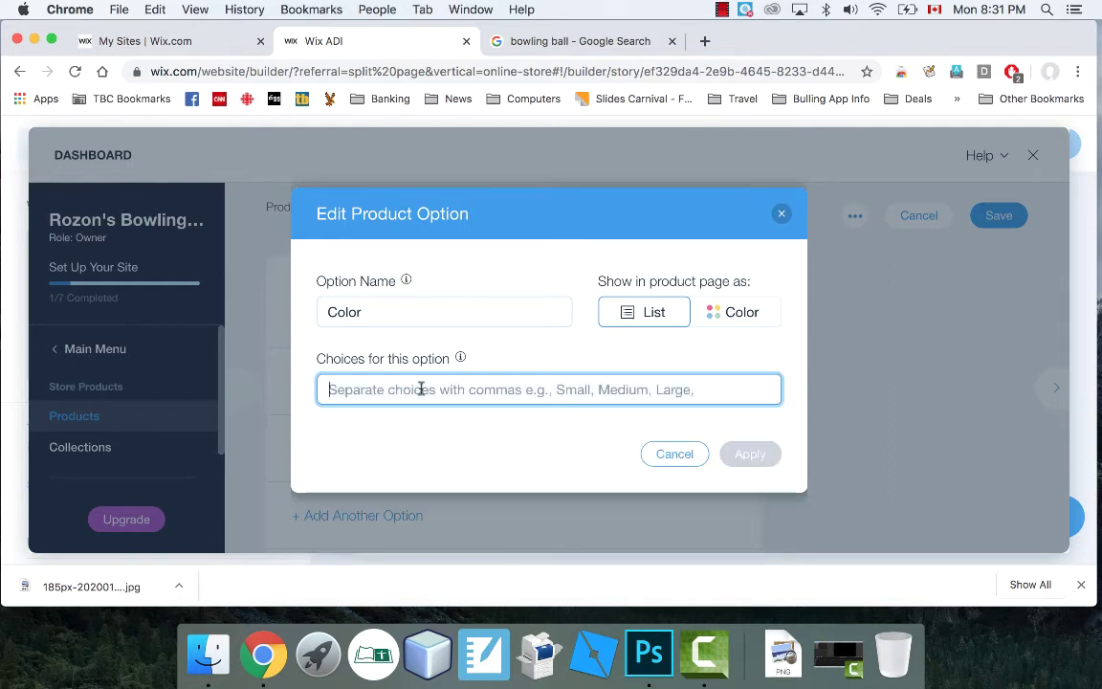
text(Black)
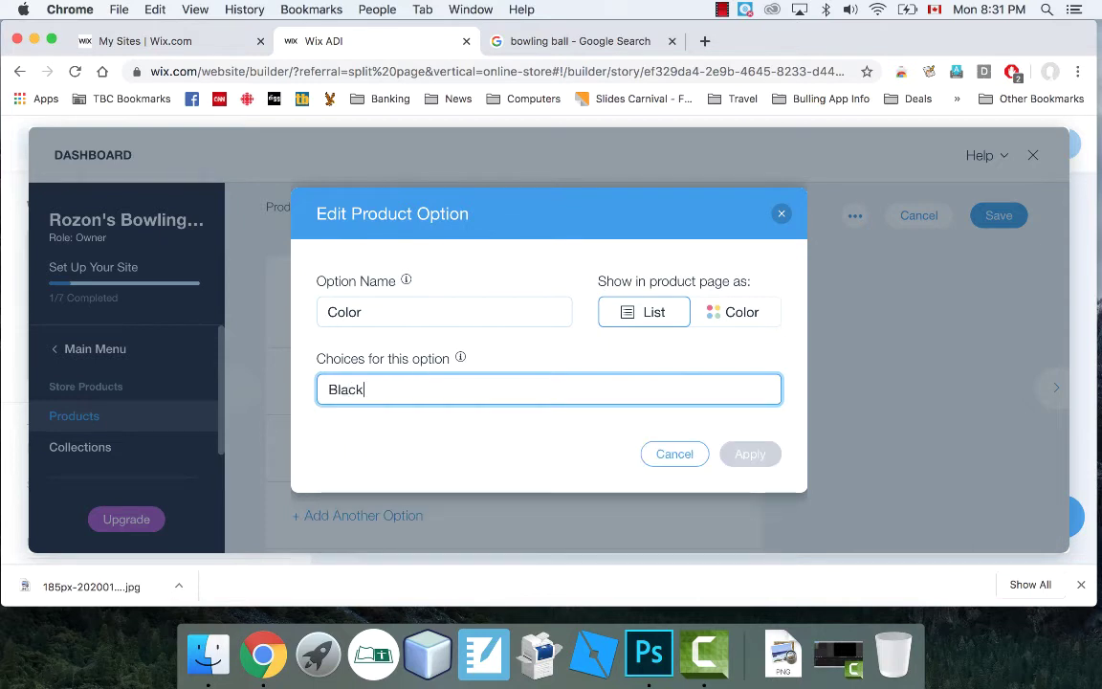
key(Return)
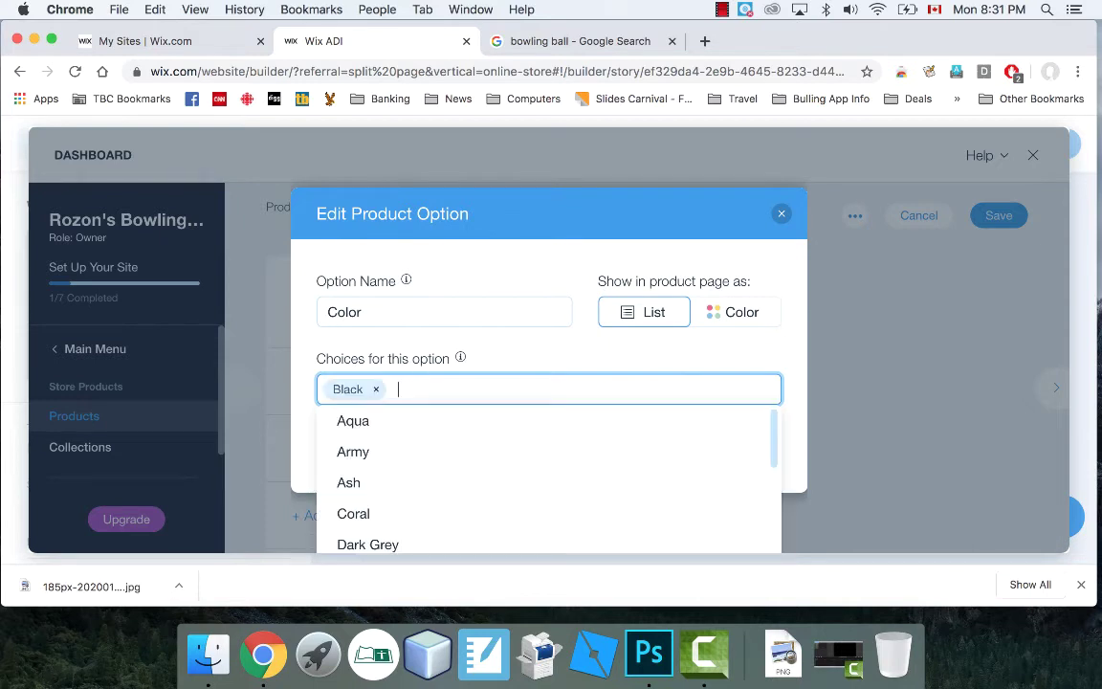
text(Red)
key(Return)
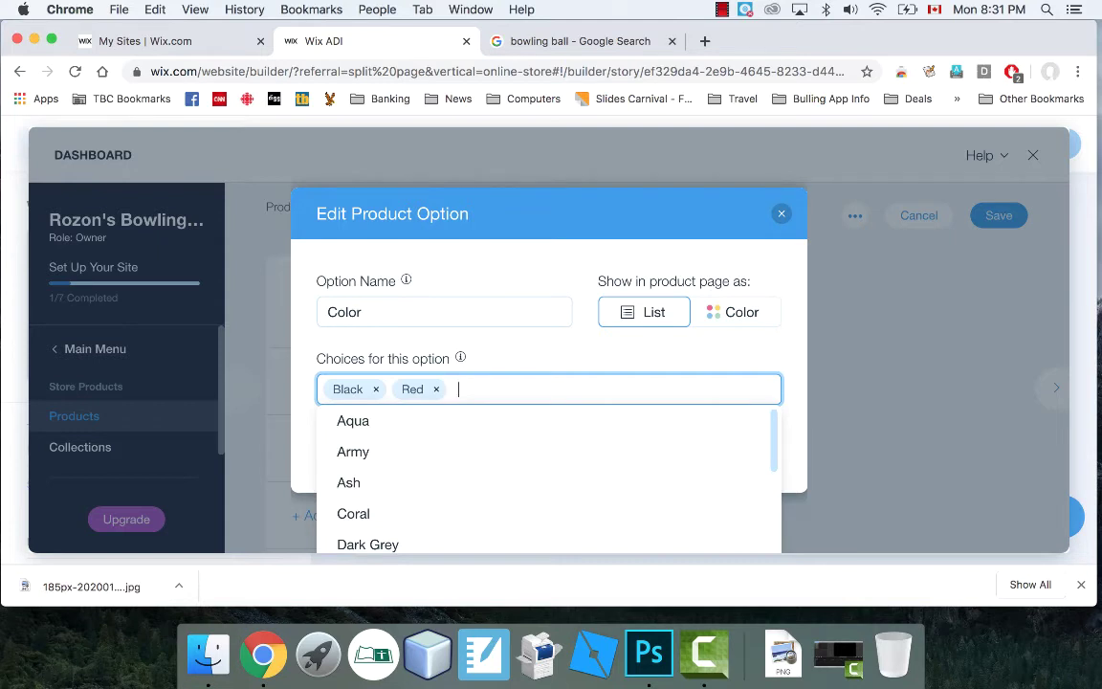
text(Blue)
key(Return)
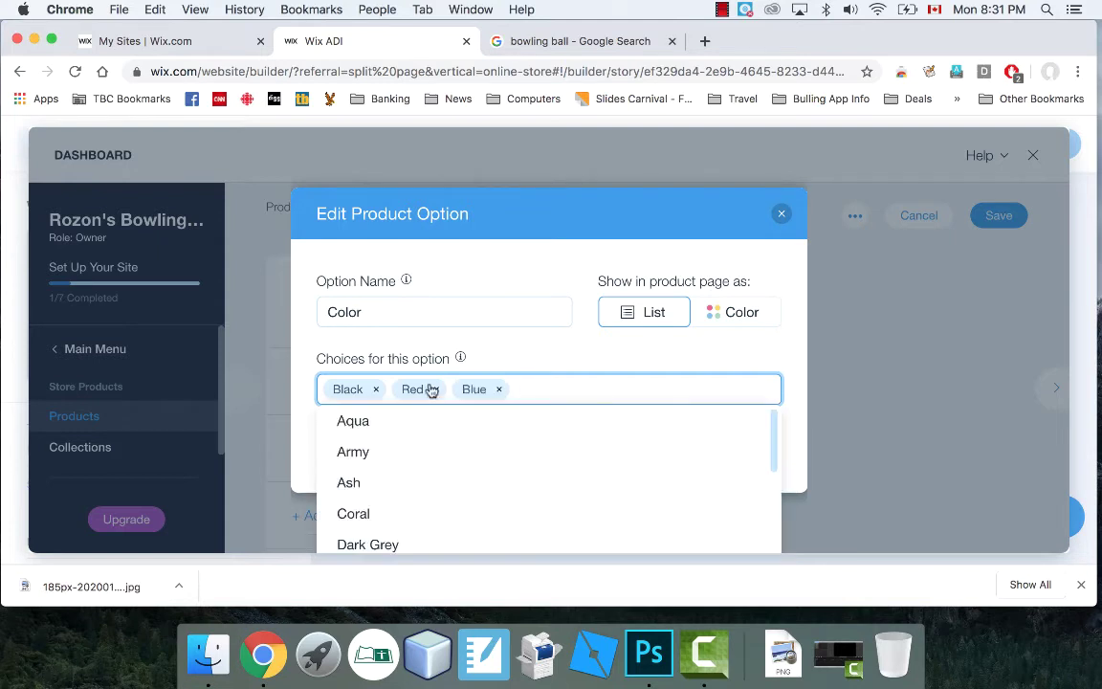
click(657, 349)
click(751, 456)
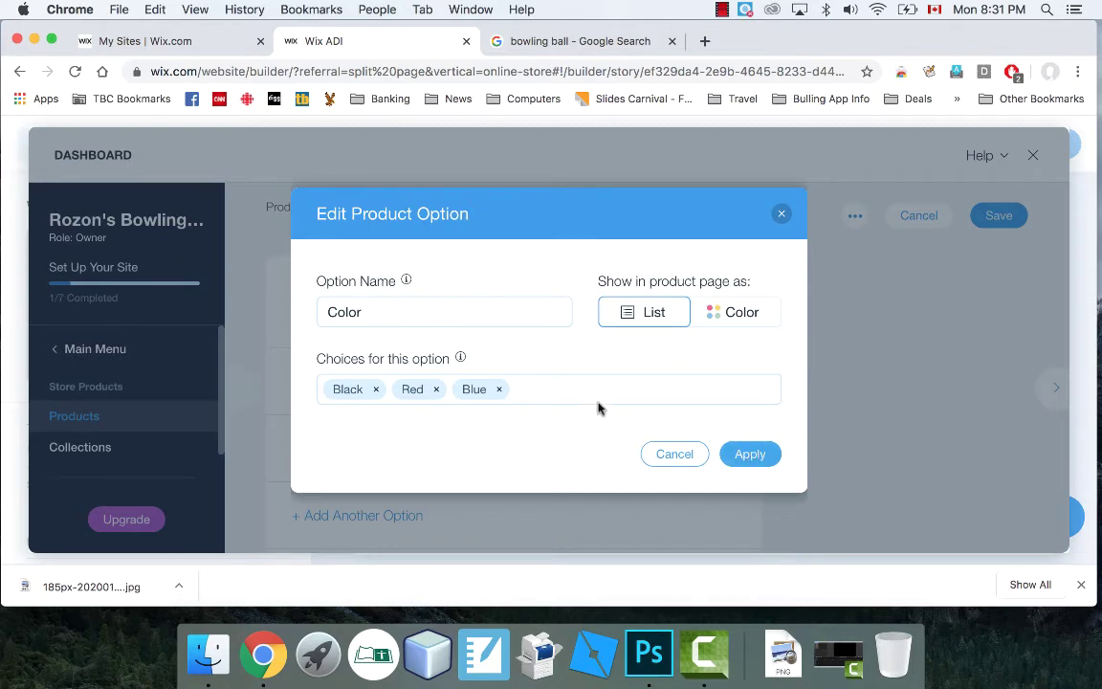
scroll(478, 406, down, 1)
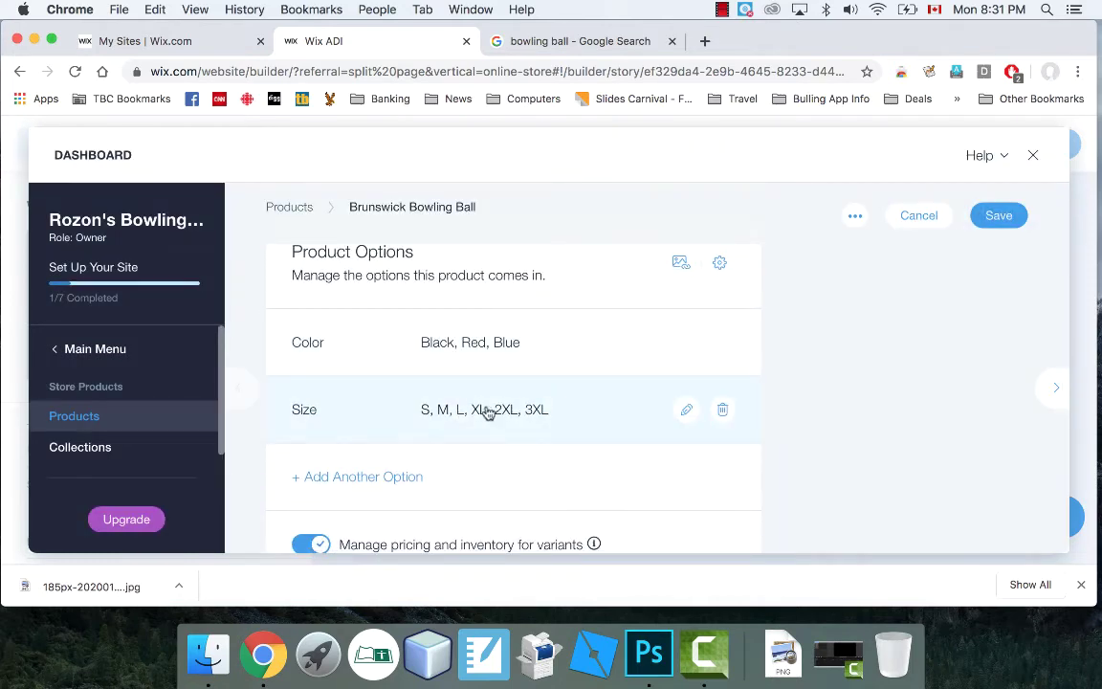
Rename the Size option to Weight and remove the S through 3XL choices.
click(686, 410)
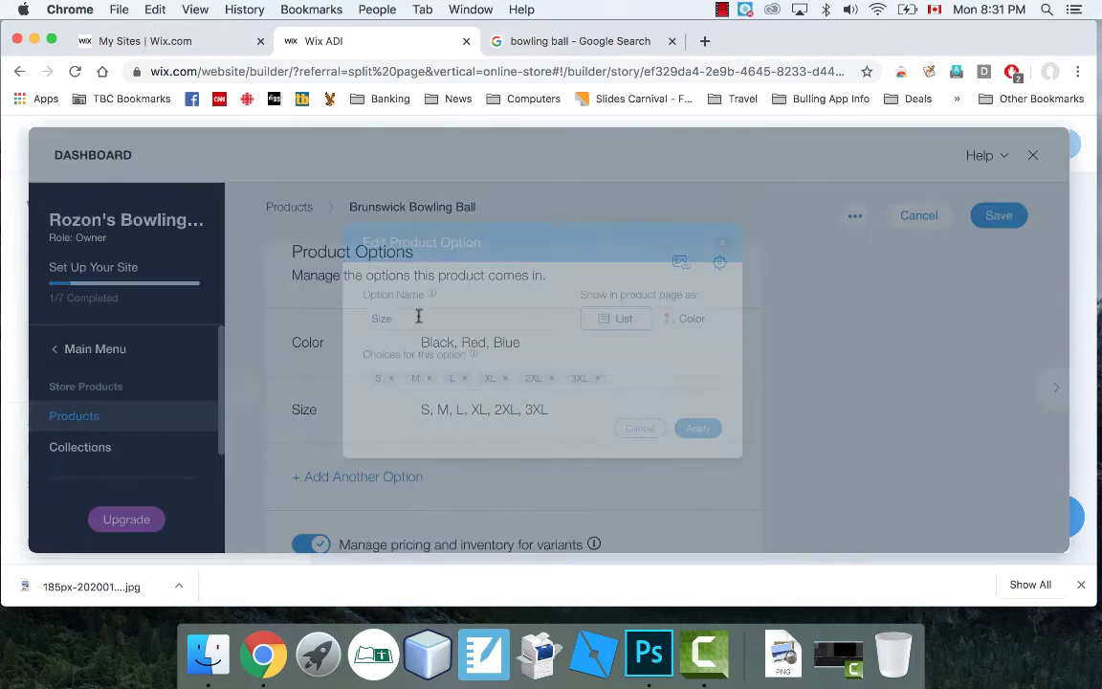
click(450, 300)
double_click(380, 302)
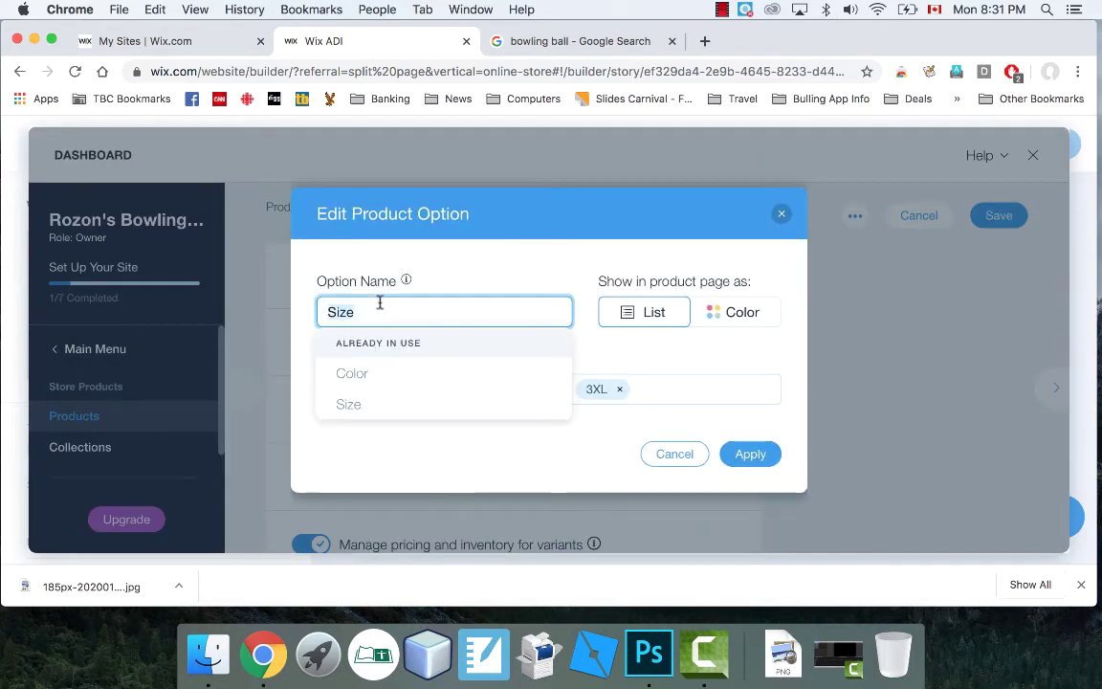
text(Weight)
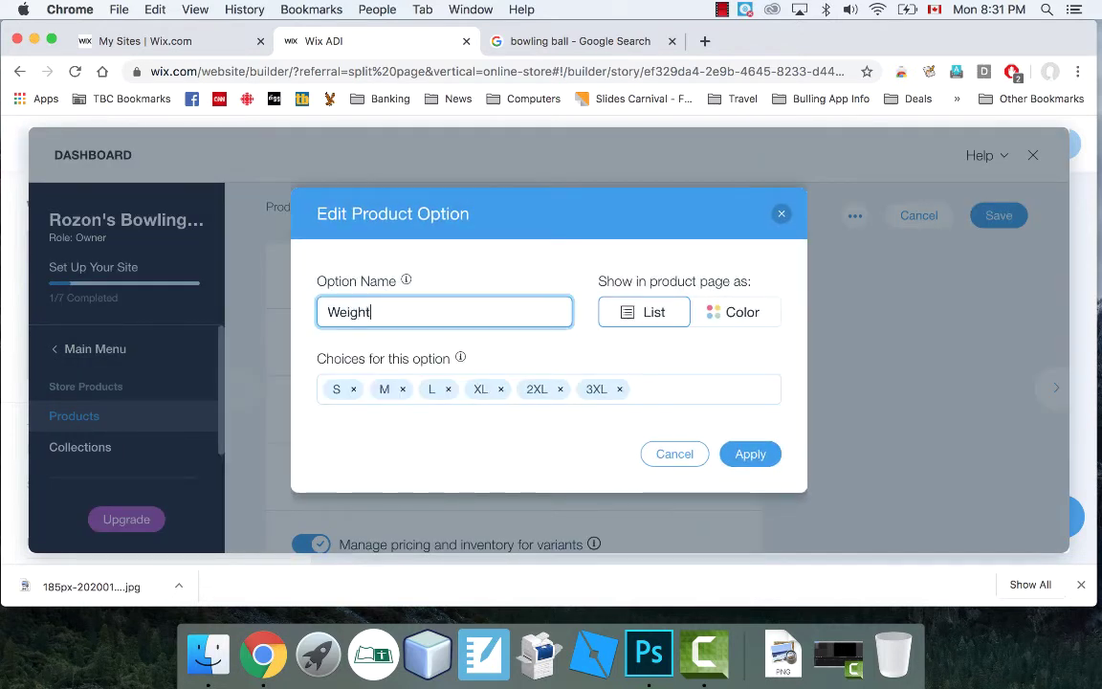
click(619, 389)
click(560, 389)
click(500, 388)
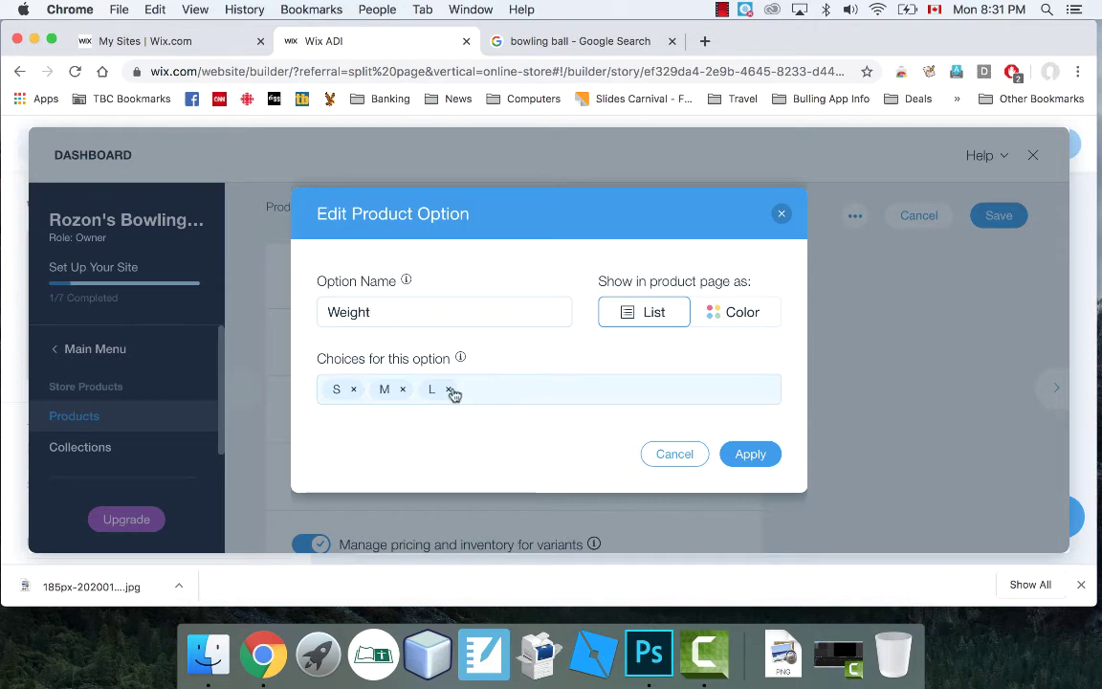
click(449, 389)
click(403, 389)
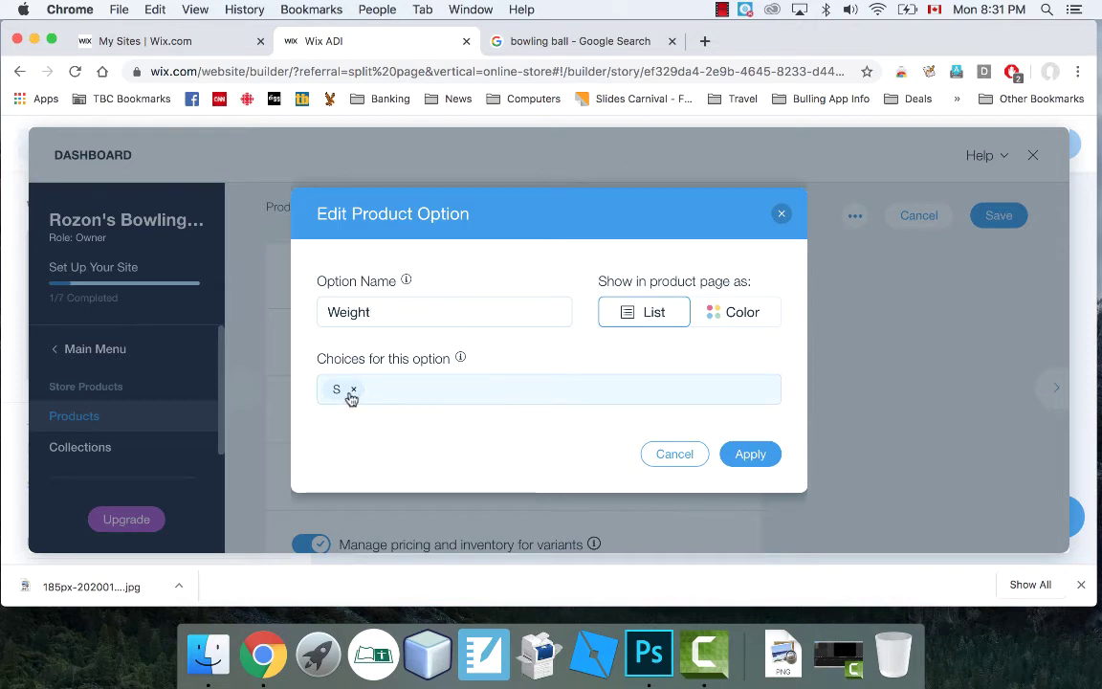
click(392, 389)
key(BackSpace)
Add weight choices 9 Lbs through 16 Lbs and apply.
text(9)
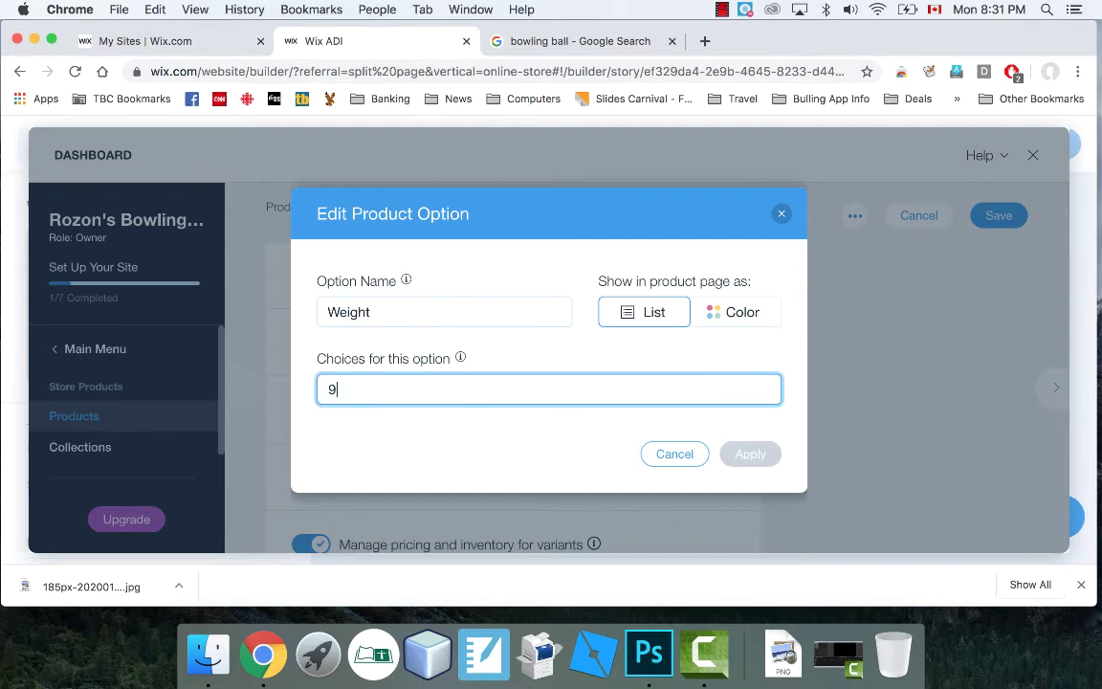
text( Lbs)
key(Return)
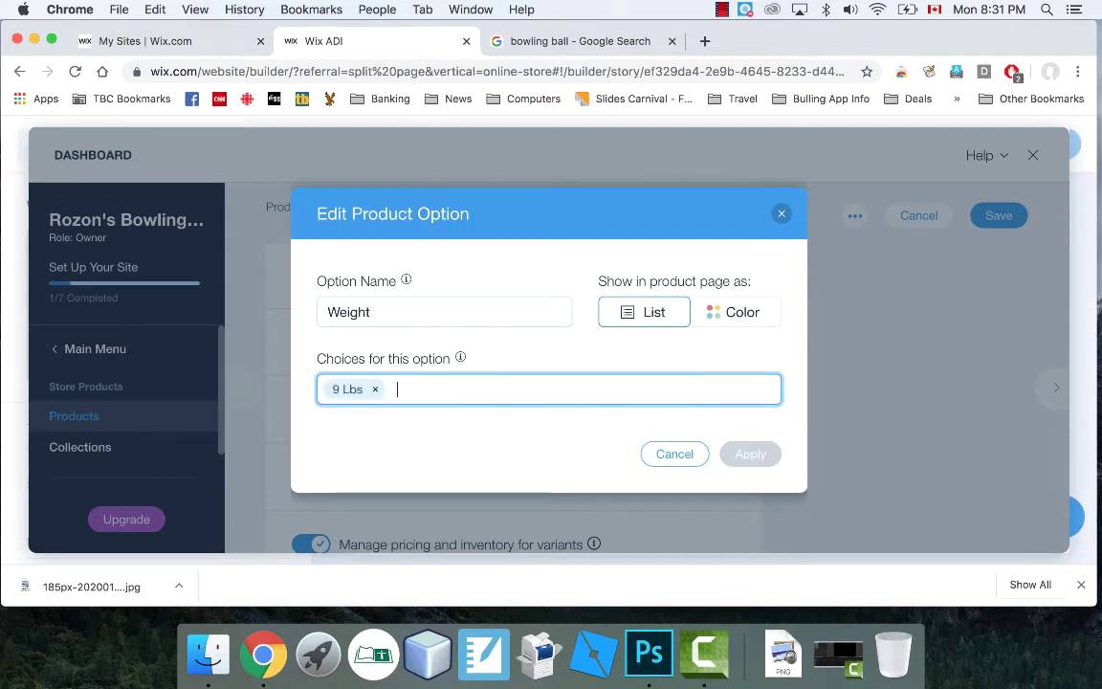
text(10 Lbs)
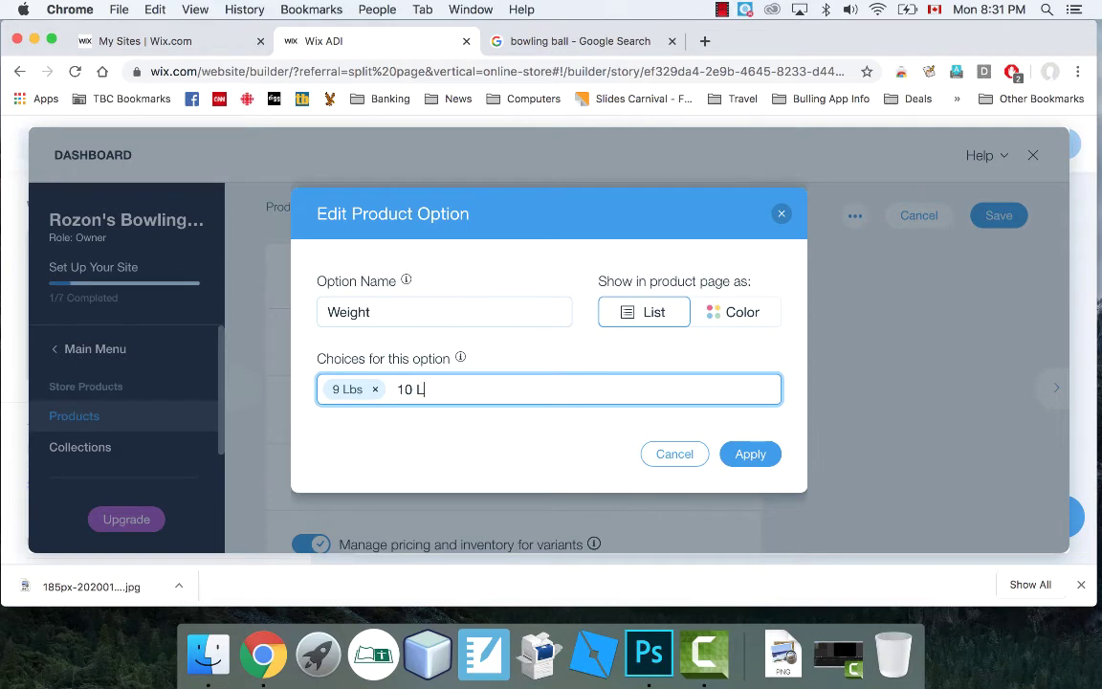
key(Return)
text(11 L)
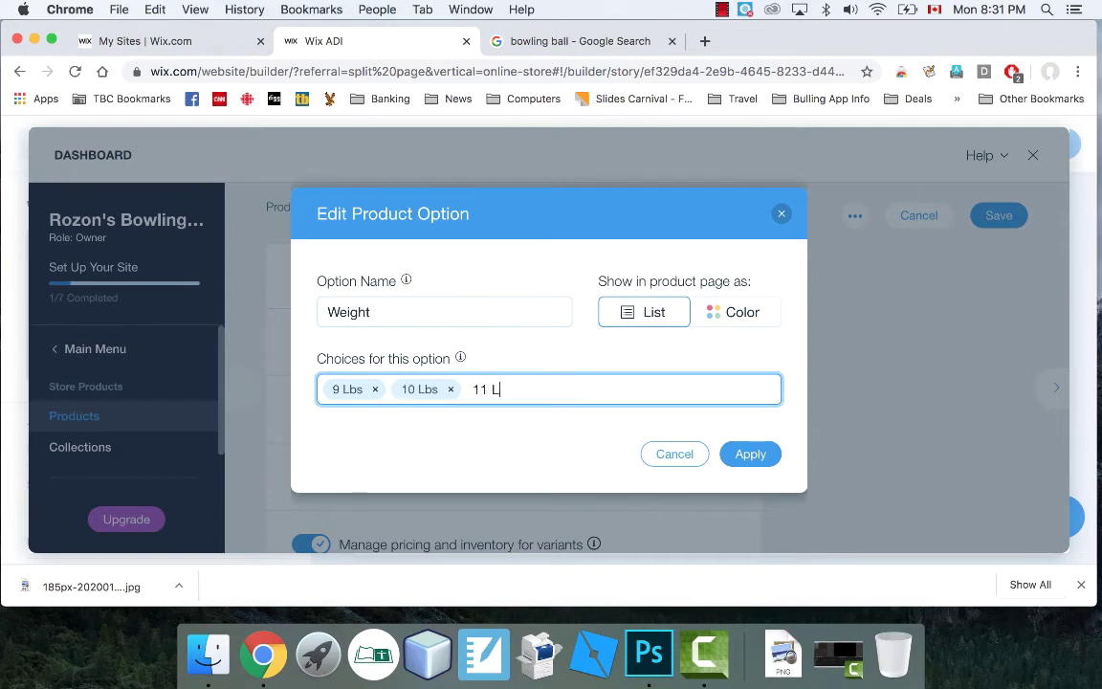
text(bs)
key(Return)
text(12 L)
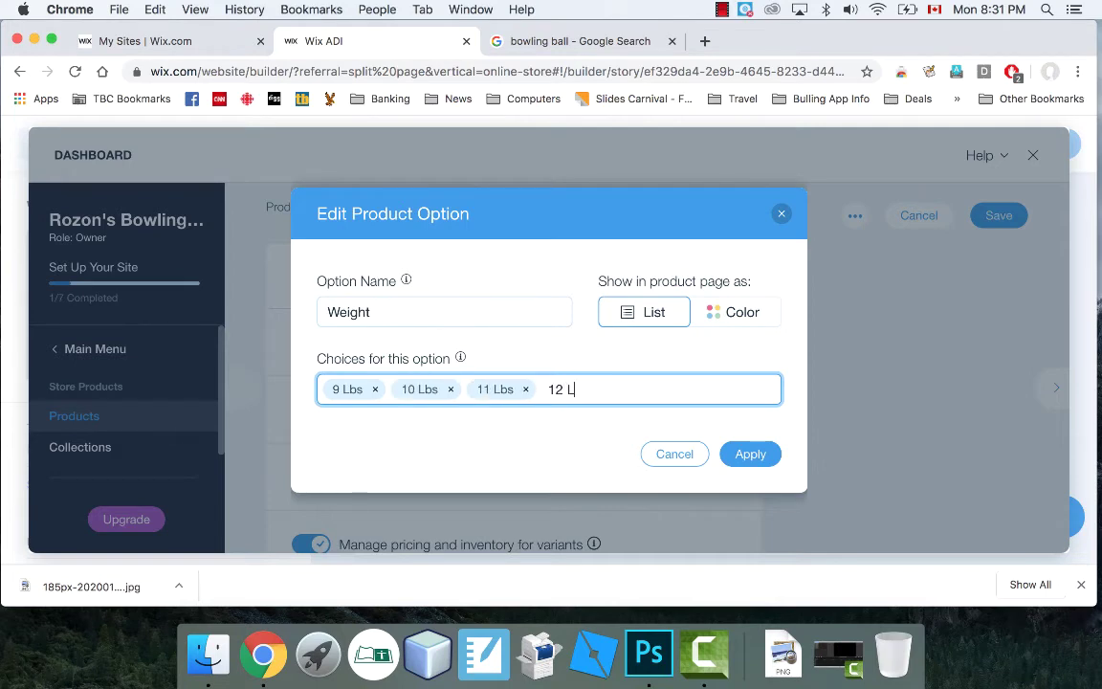
text(bs)
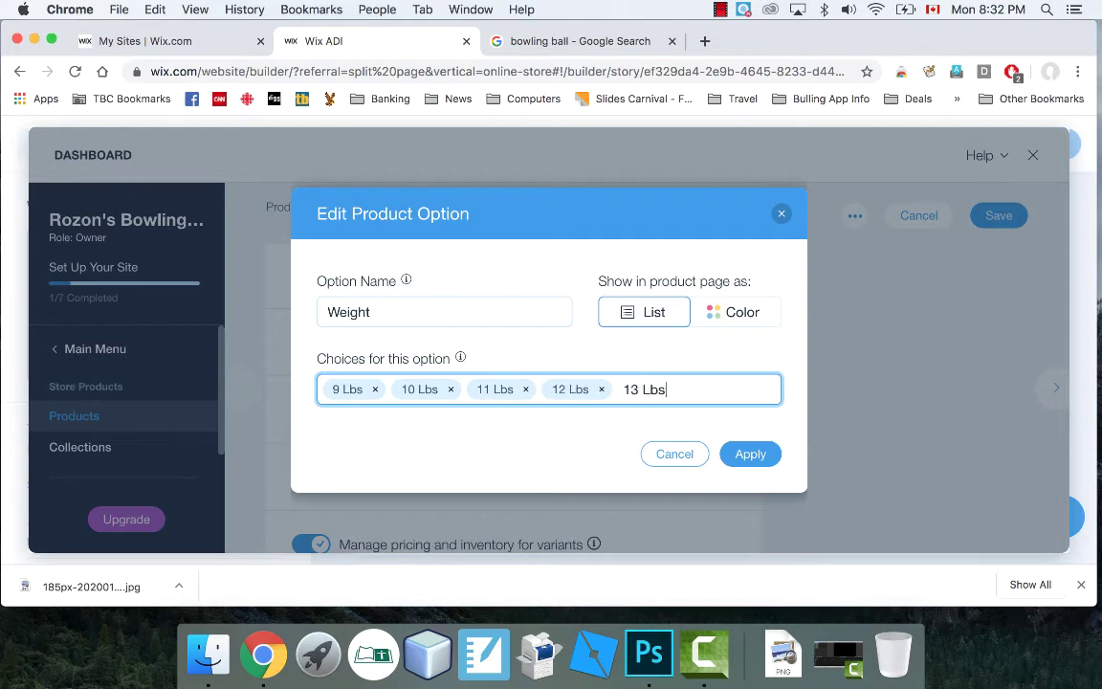
key(Return)
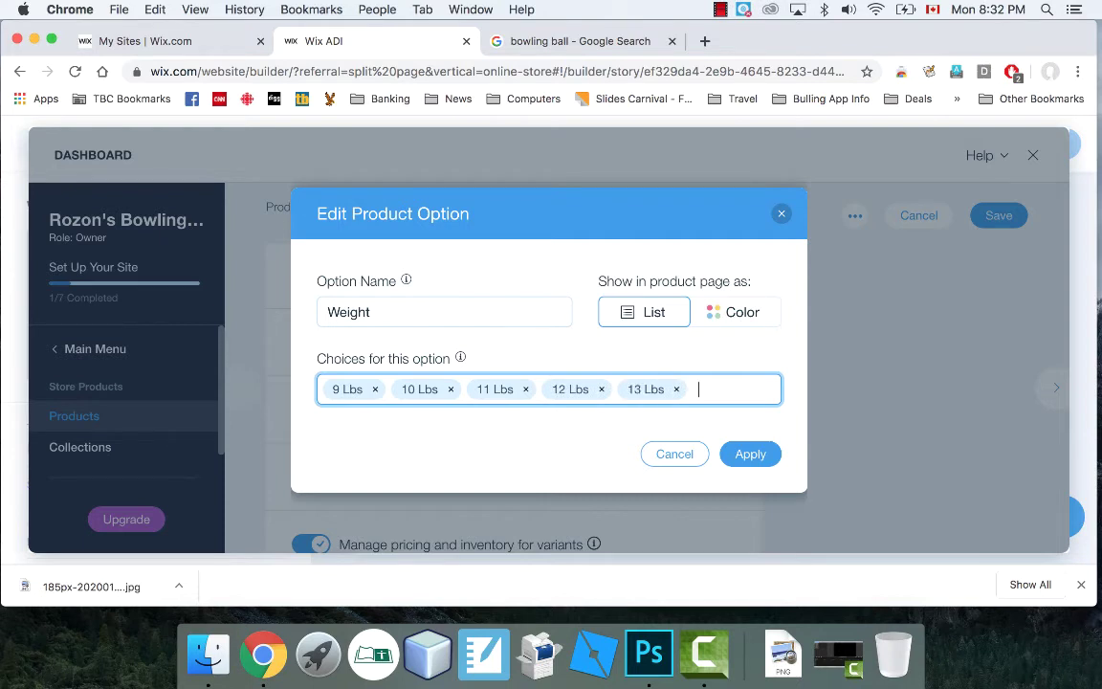
text(14 Lbs)
key(Return)
text(1)
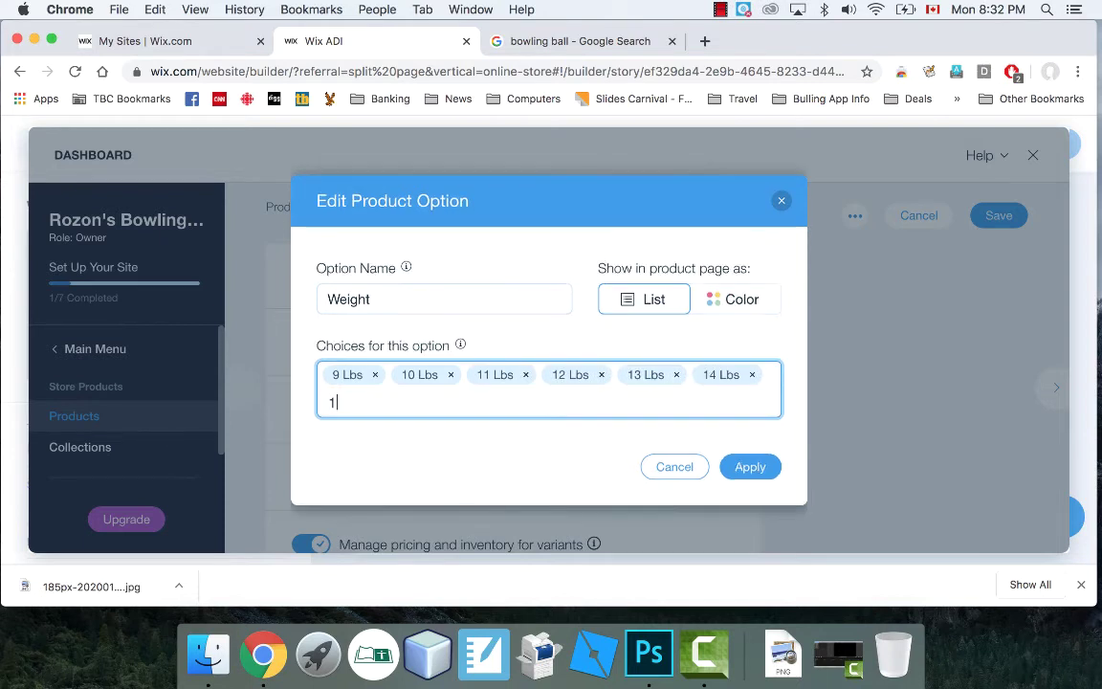
text(5 Lbs)
key(Return)
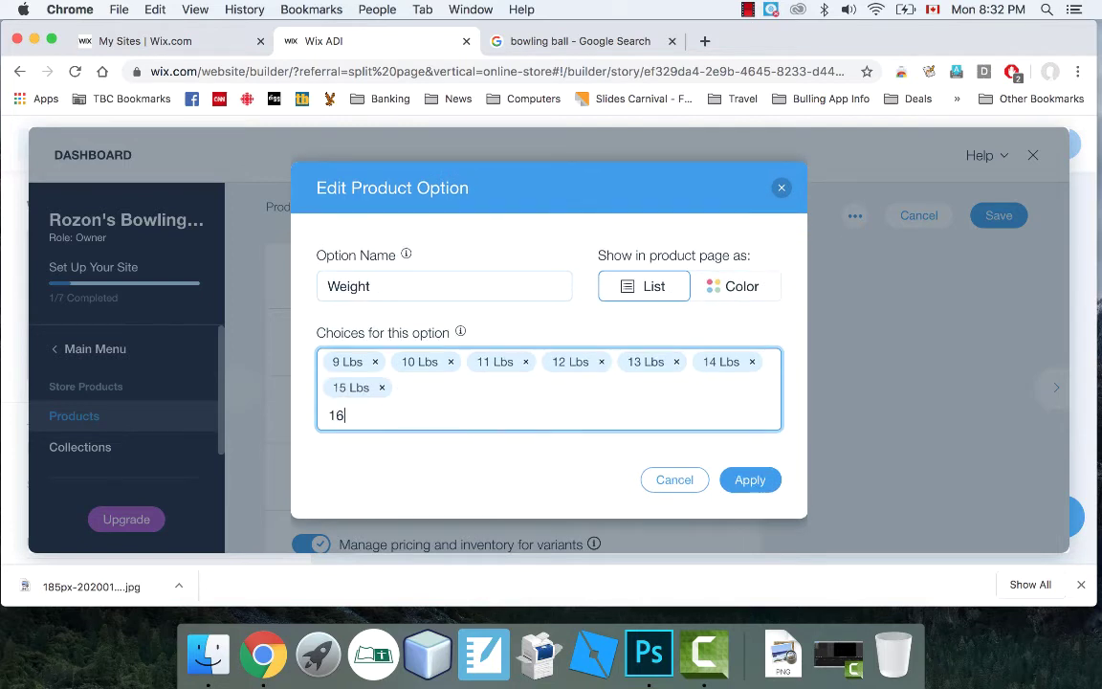
text(16 Lbs)
key(Return)
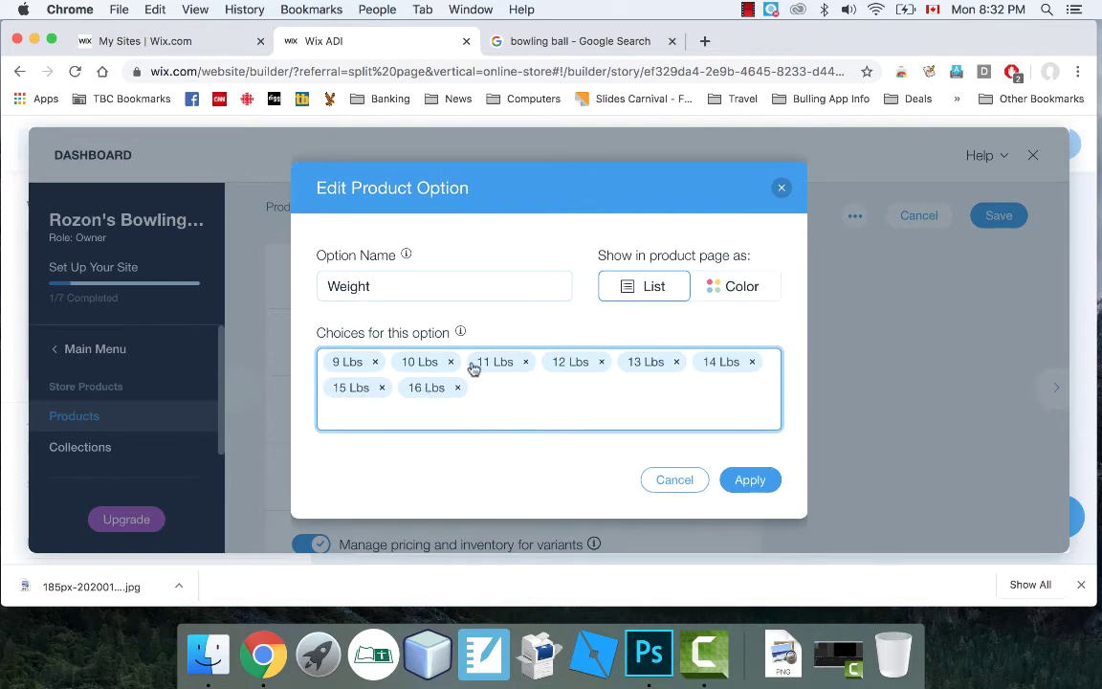
click(745, 483)
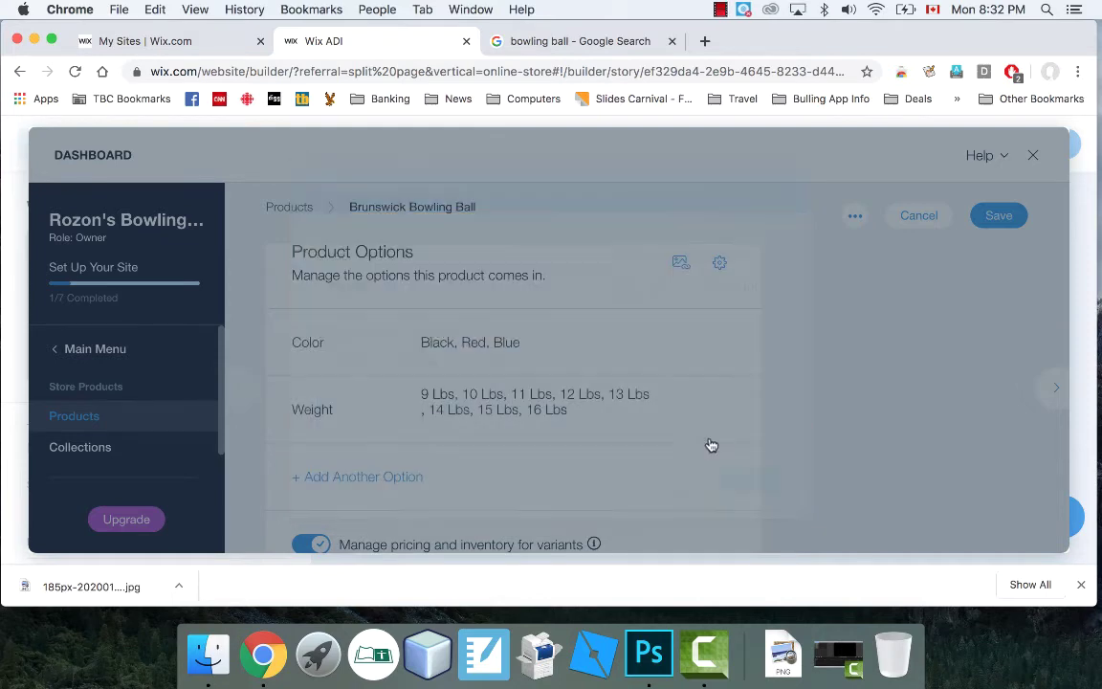
Dismiss the 'Customize each variant' tip and save the Brunswick Bowling Ball product.
scroll(743, 482, down, 2)
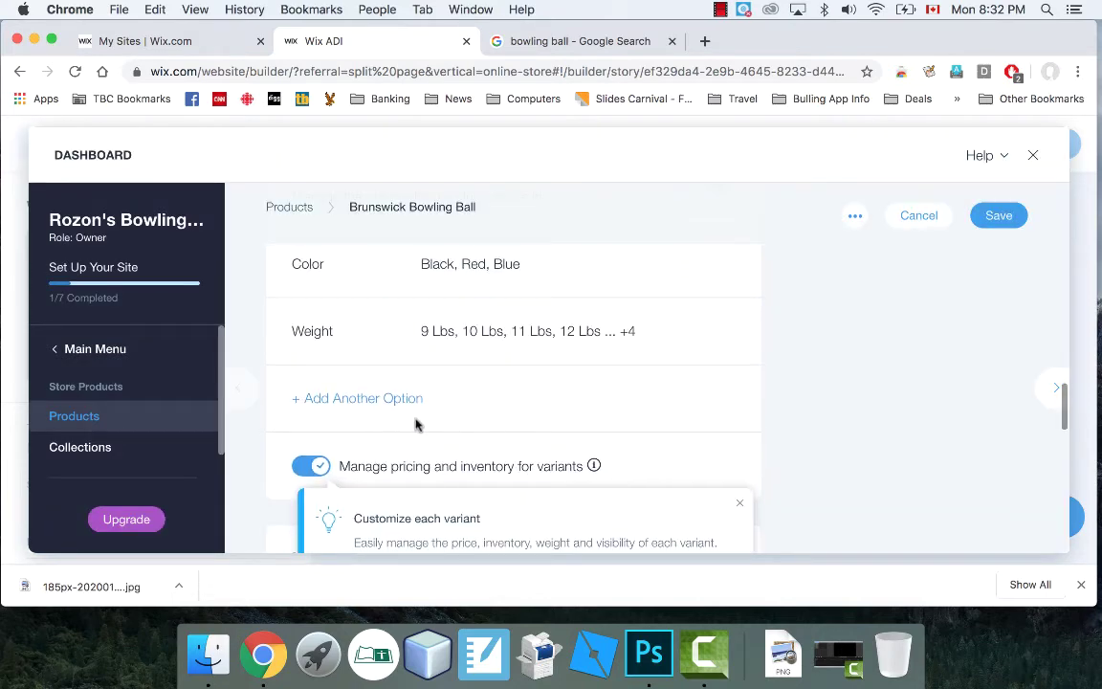
scroll(690, 398, down, 5)
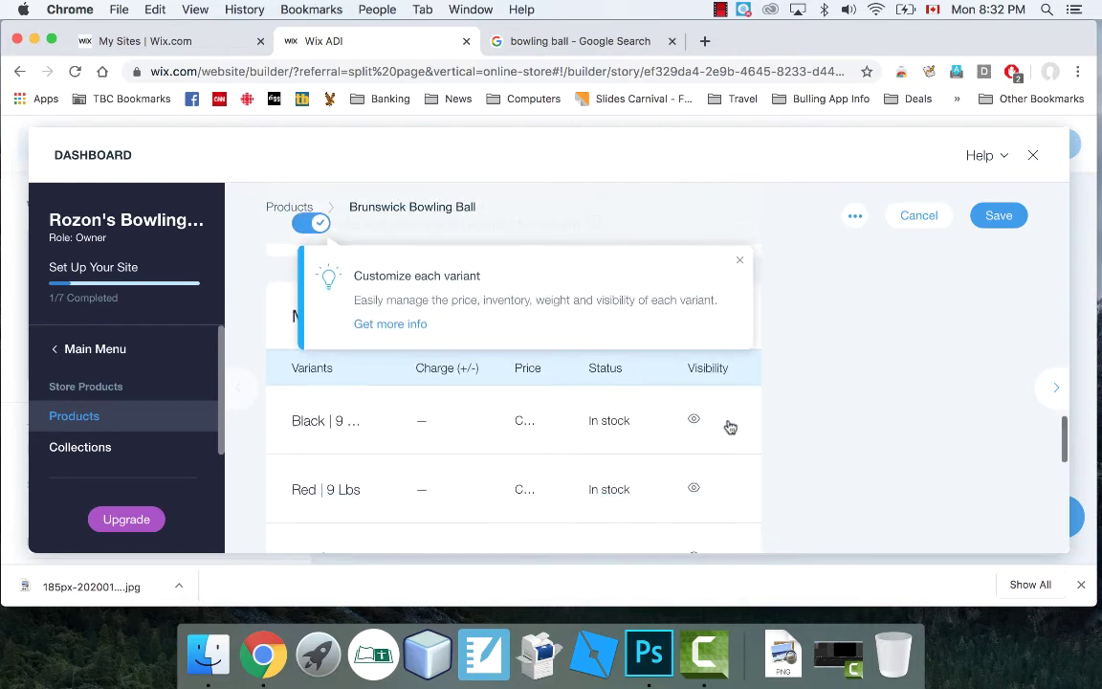
scroll(716, 438, down, 5)
scroll(716, 437, up, 5)
click(743, 263)
scroll(772, 277, up, 5)
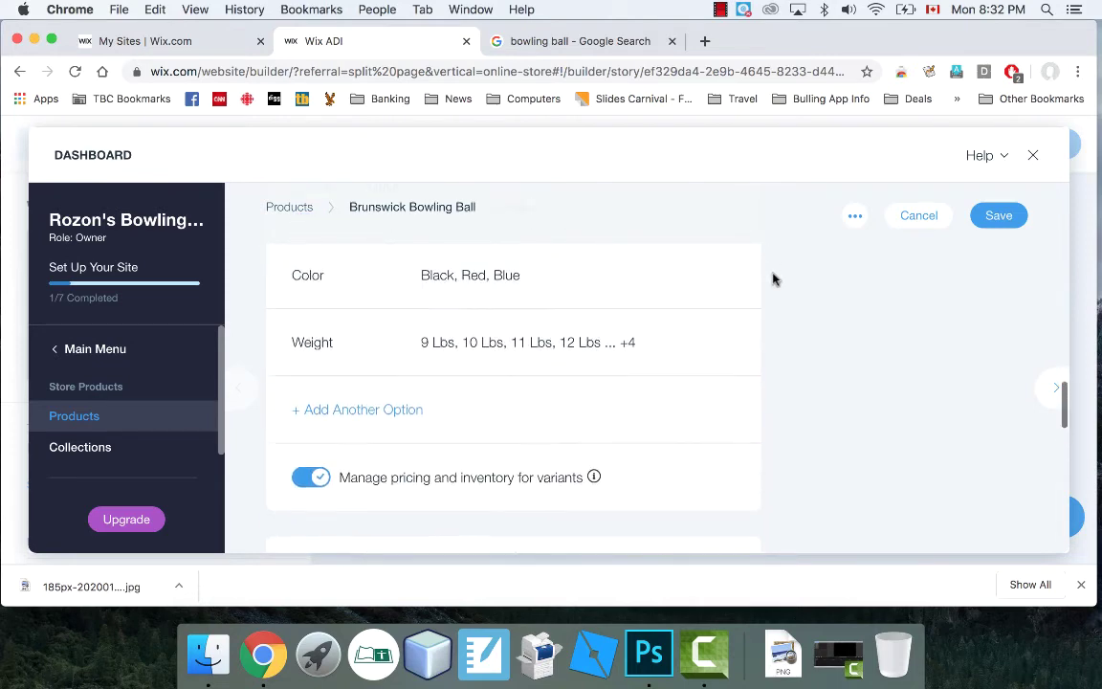
scroll(775, 278, up, 10)
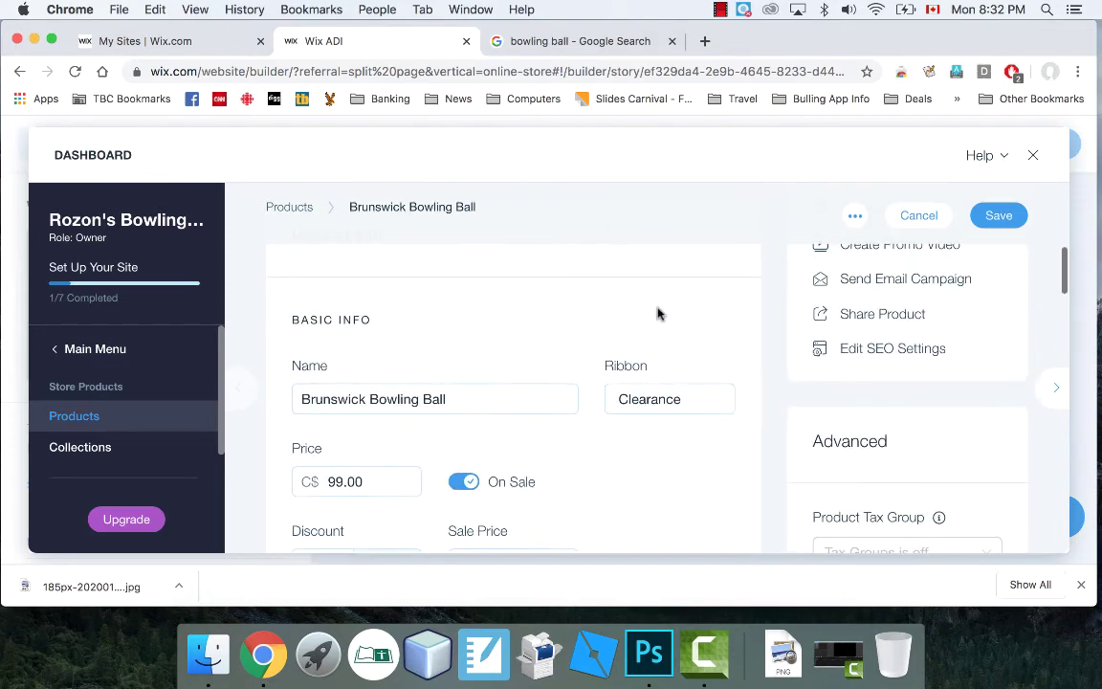
scroll(539, 385, down, 3)
scroll(467, 443, down, 2)
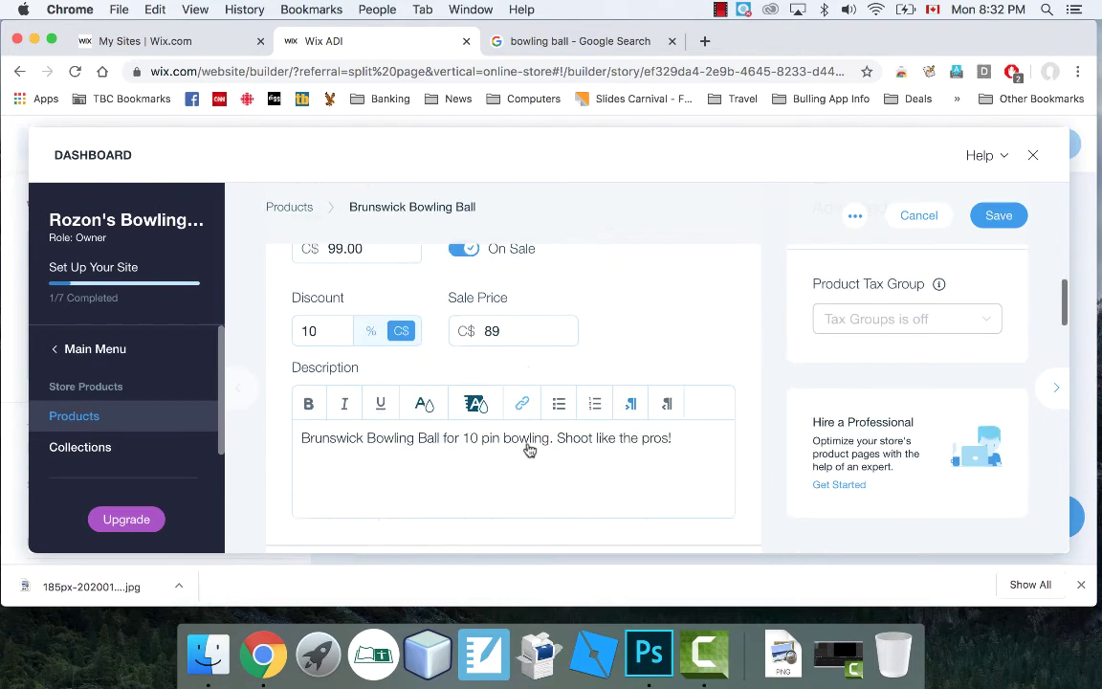
scroll(531, 339, up, 6)
scroll(532, 344, up, 2)
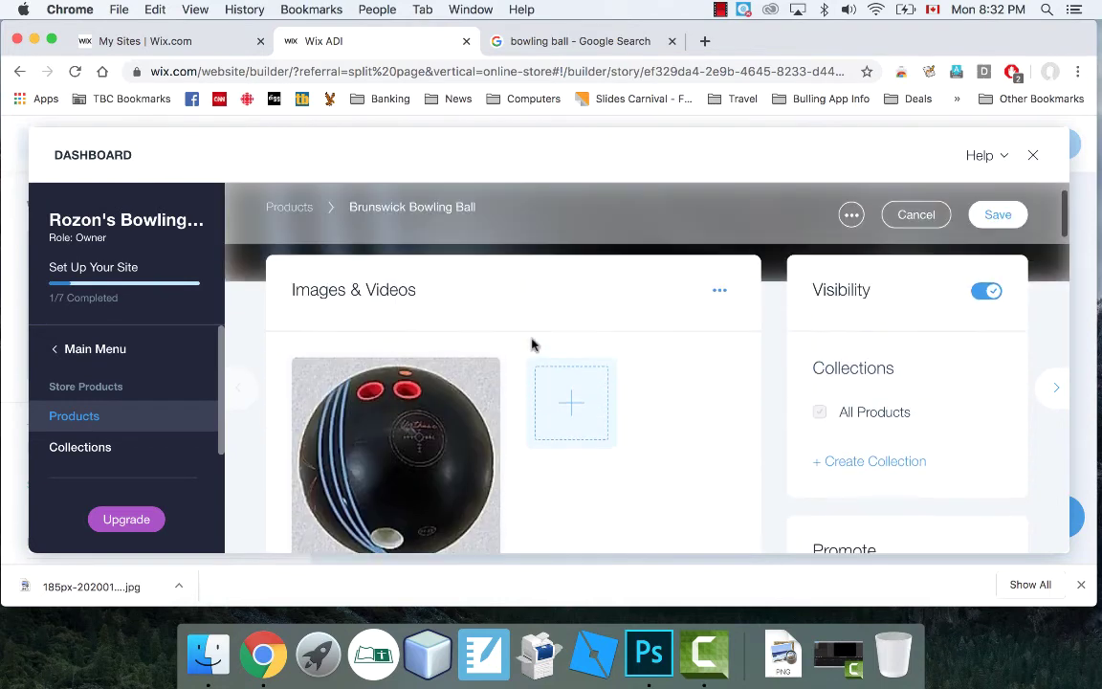
click(998, 214)
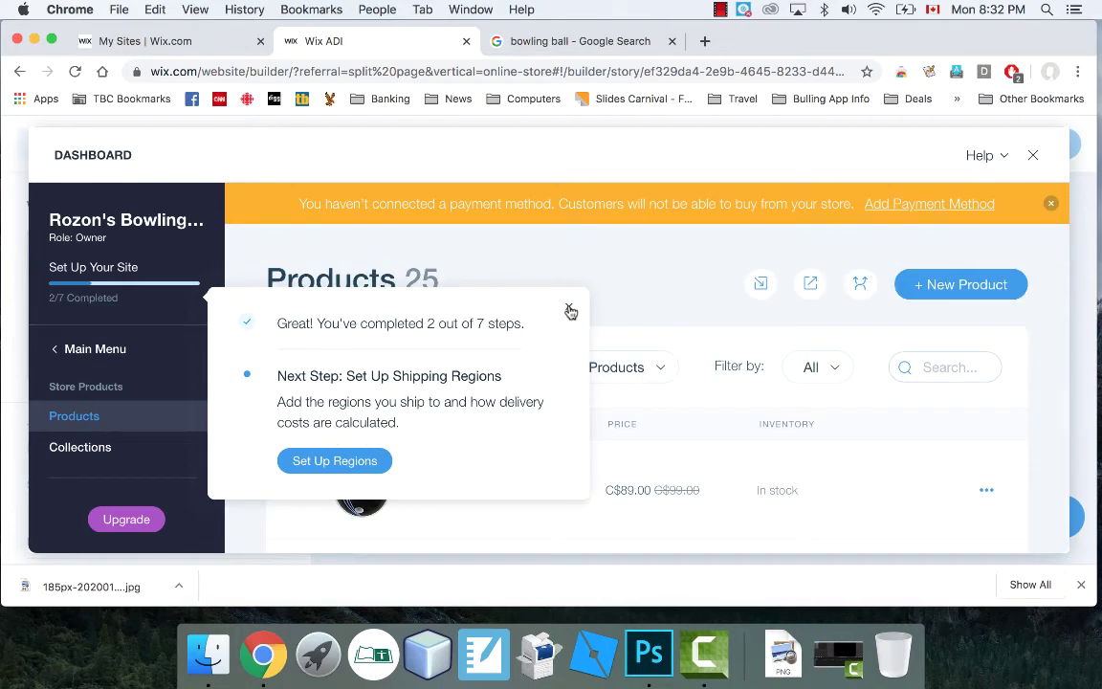
Close the 2-of-7 setup progress popup and review the 25-product list.
click(569, 310)
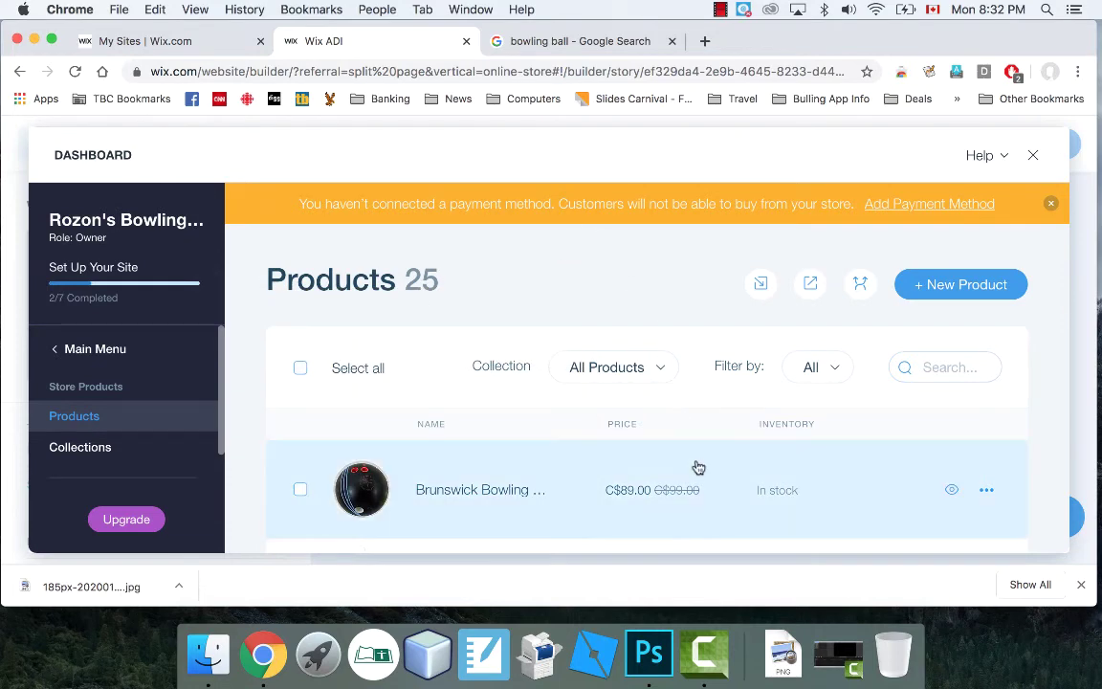
scroll(696, 462, down, 2)
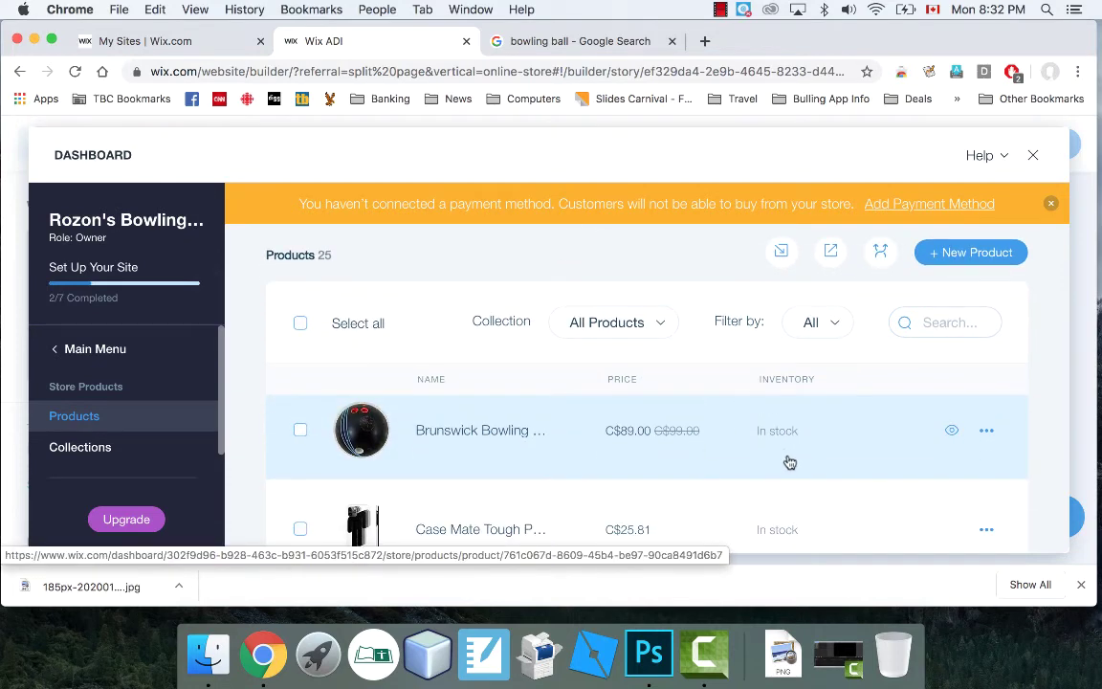
scroll(788, 460, up, 3)
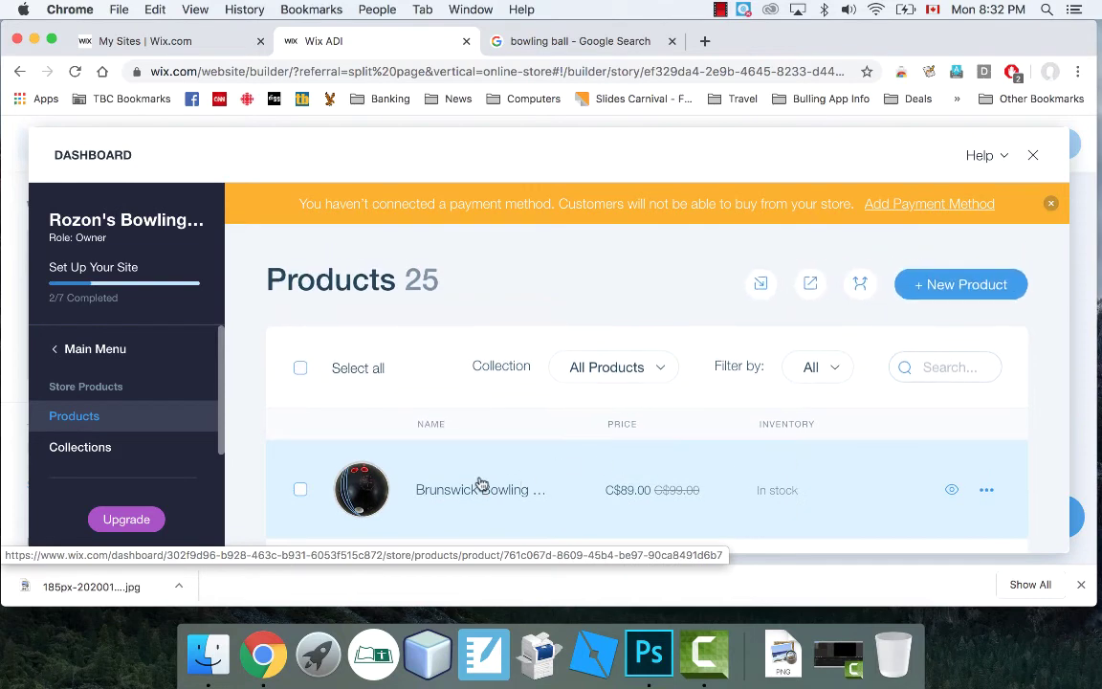
Leave the dashboard, decline the member area suggestion, and preview the home page.
click(1035, 158)
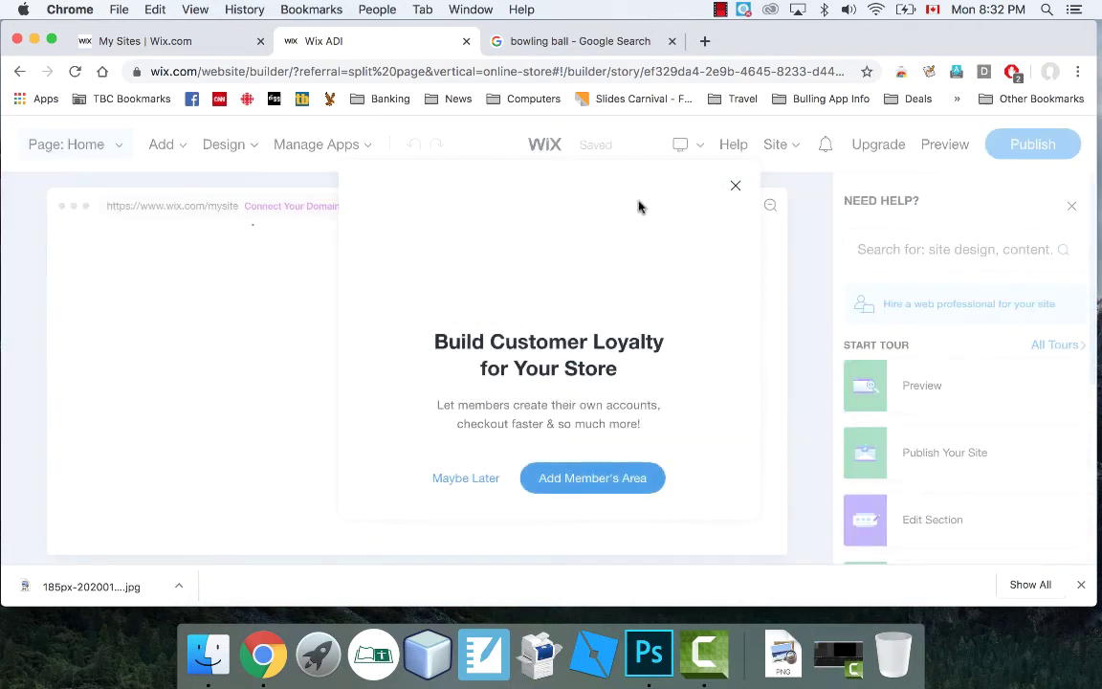
click(736, 186)
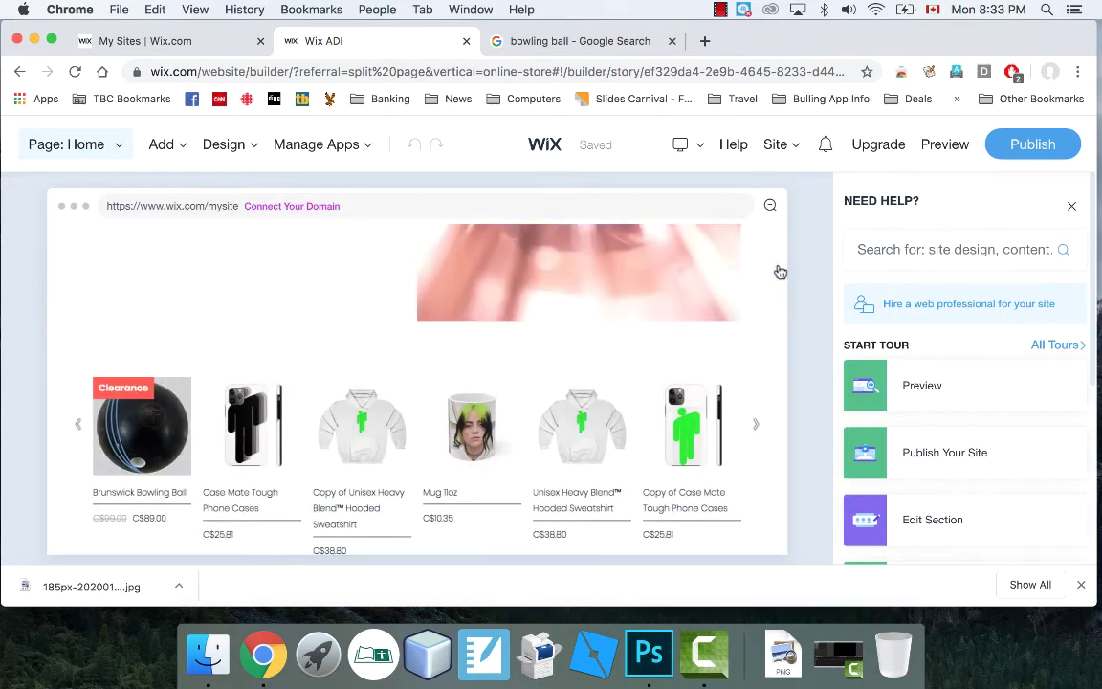
click(944, 145)
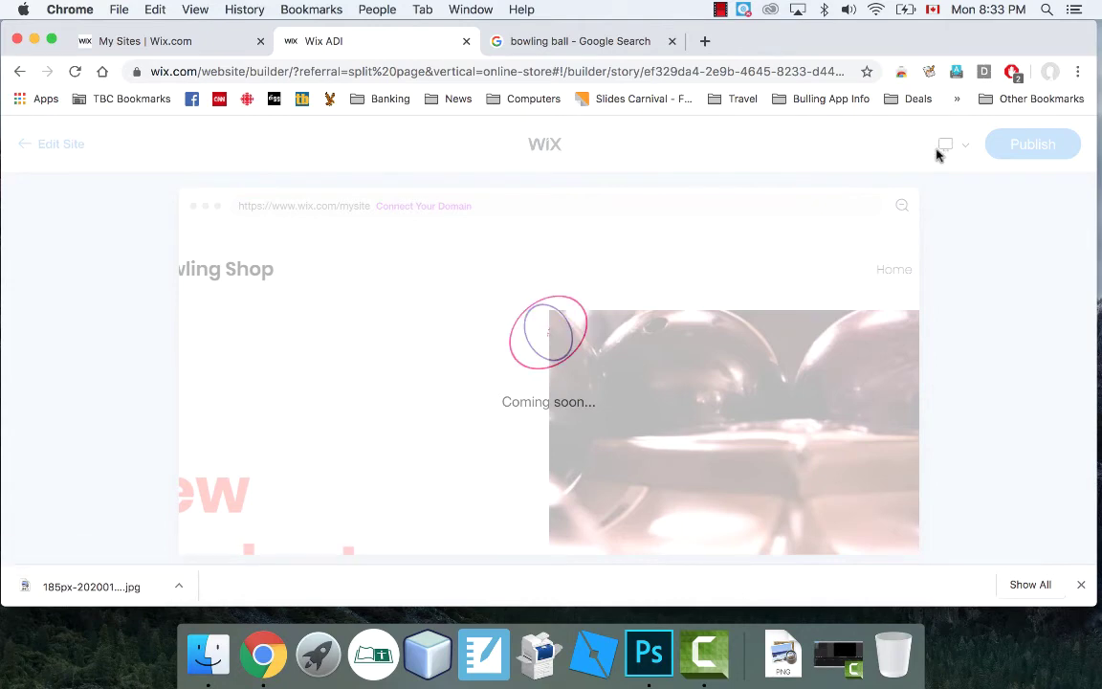
Clear the download bar and tip, then open the Brunswick Bowling Ball from the product row.
click(1081, 586)
click(177, 258)
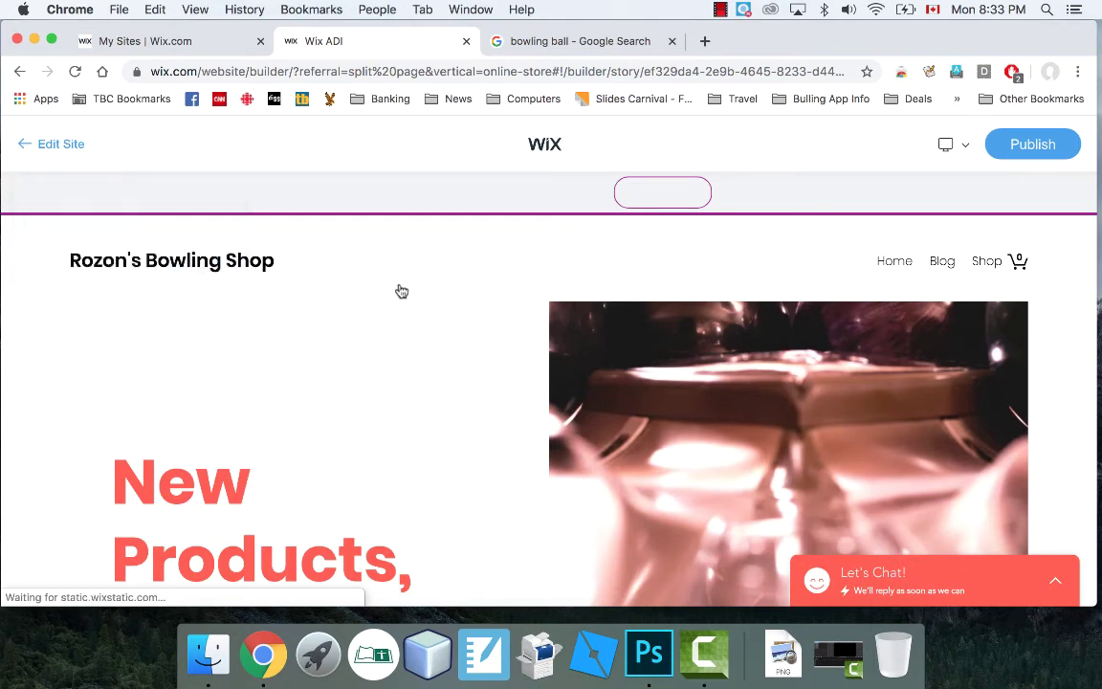
scroll(399, 297, down, 3)
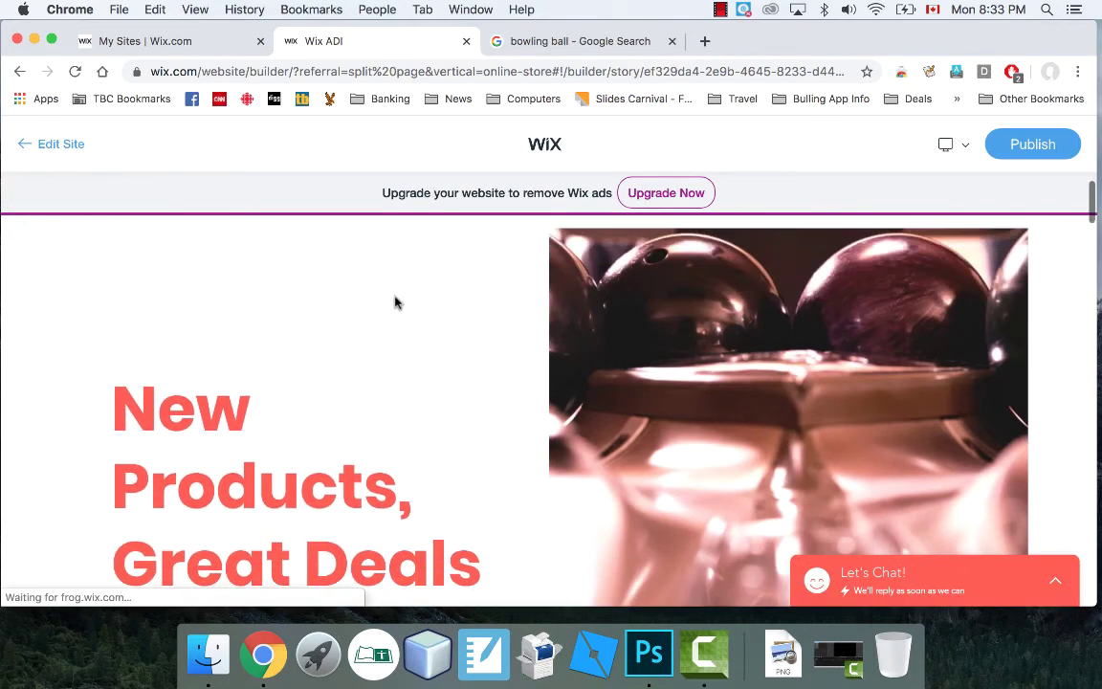
scroll(399, 303, down, 10)
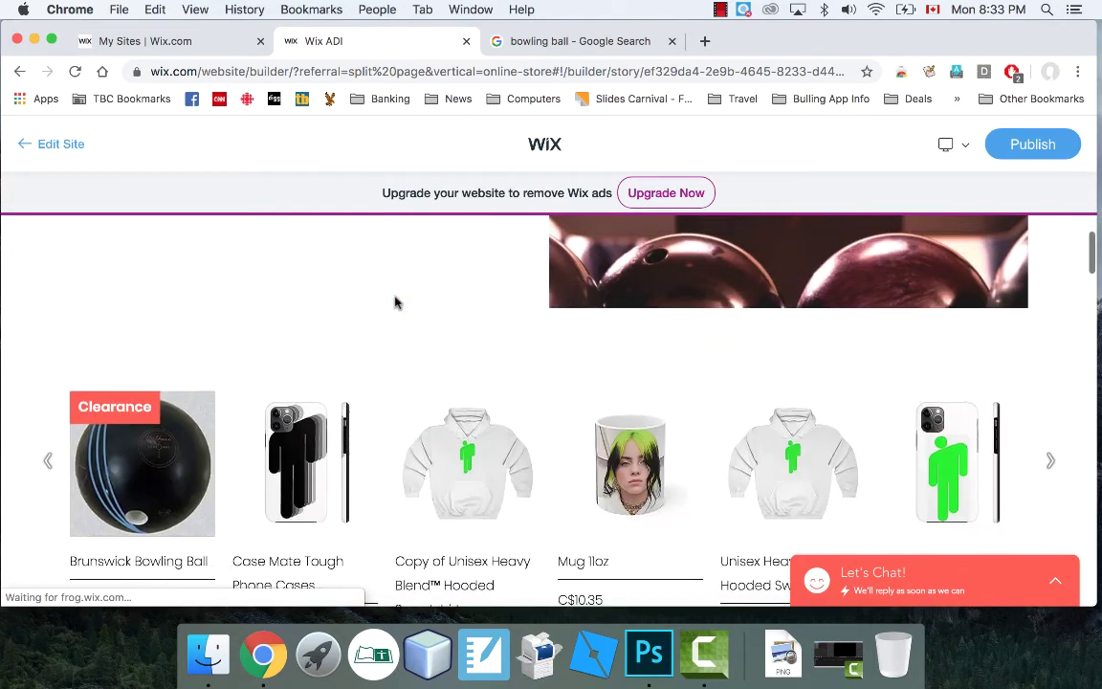
scroll(395, 303, down, 1)
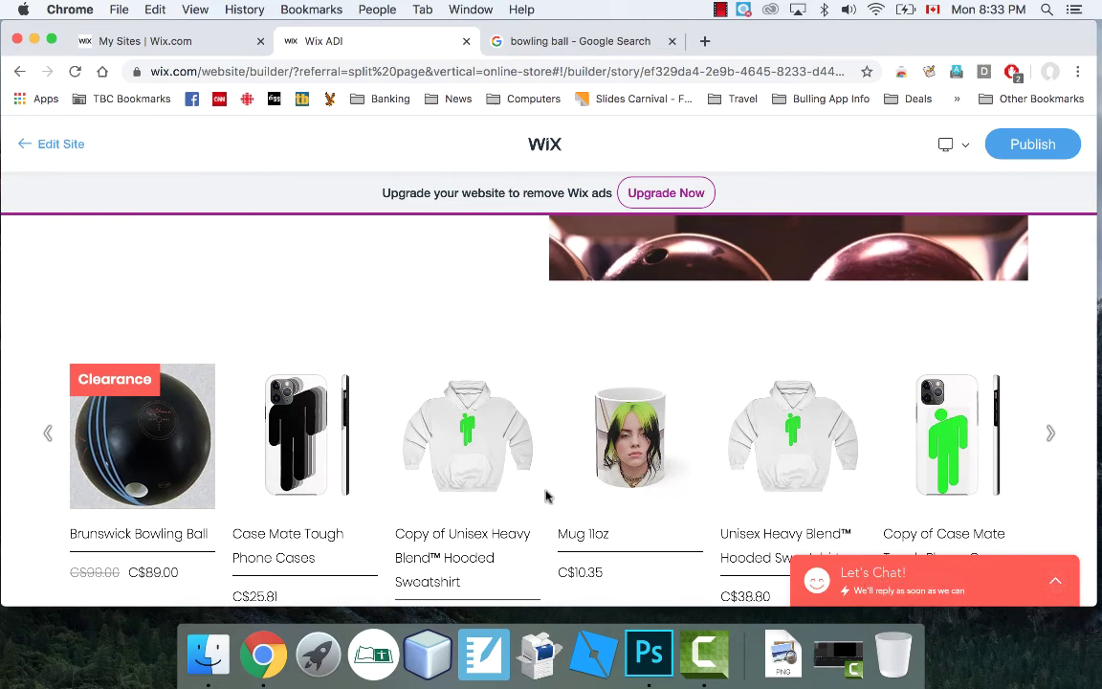
scroll(196, 393, down, 4)
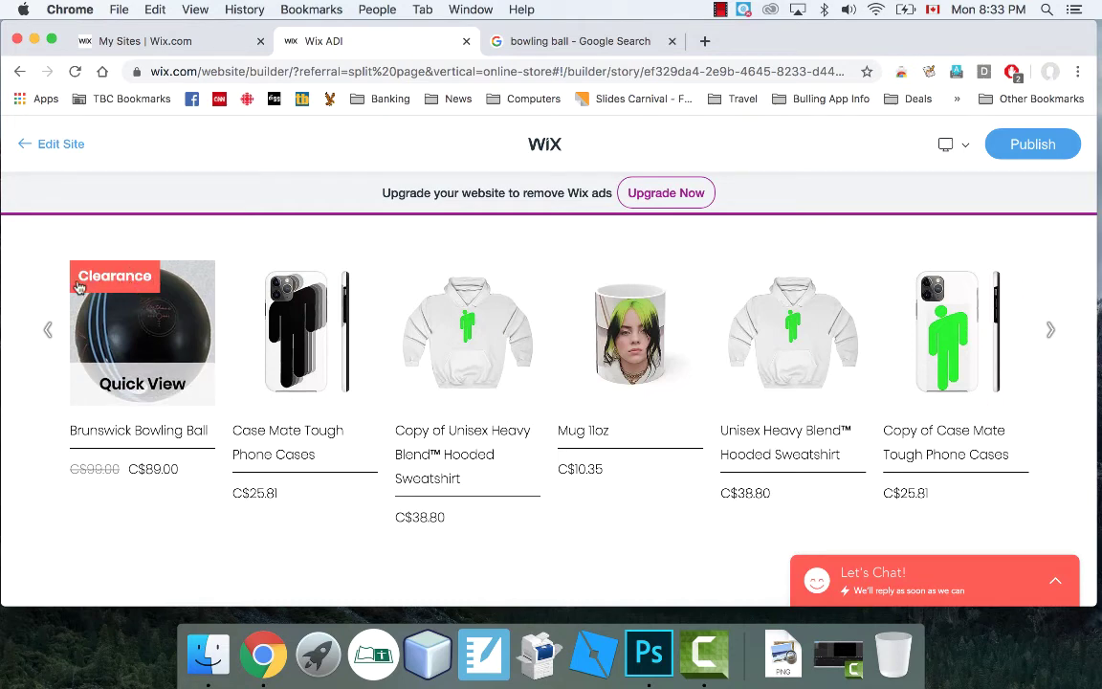
click(140, 348)
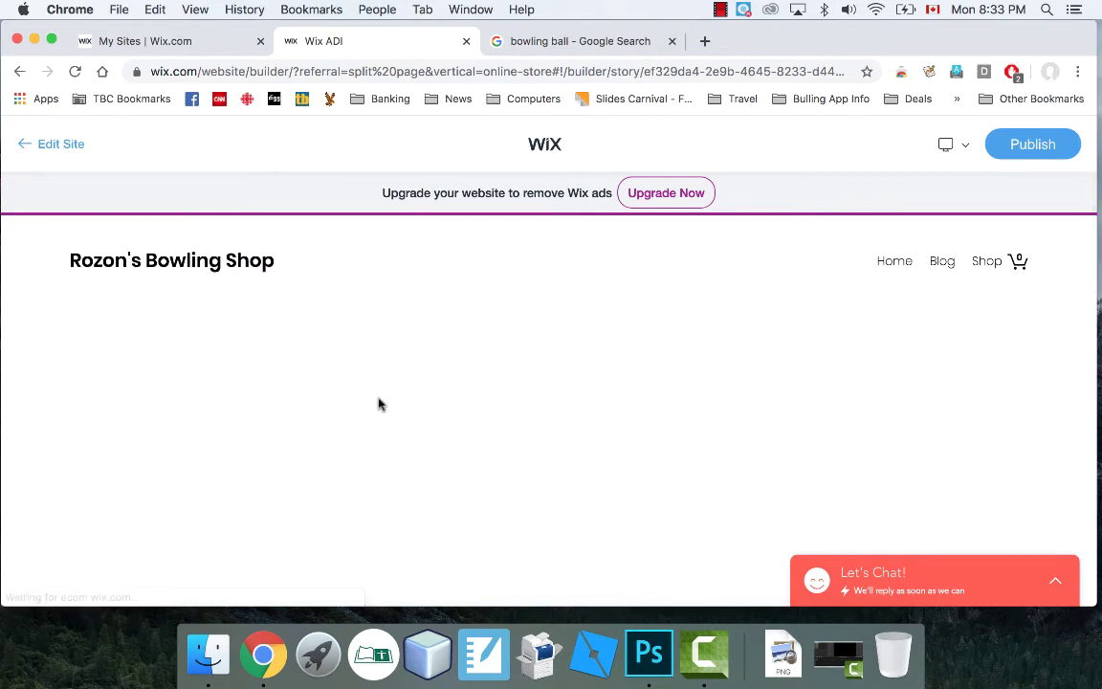
Choose Black as the Brunswick Bowling Ball's colour in preview.
scroll(378, 403, down, 3)
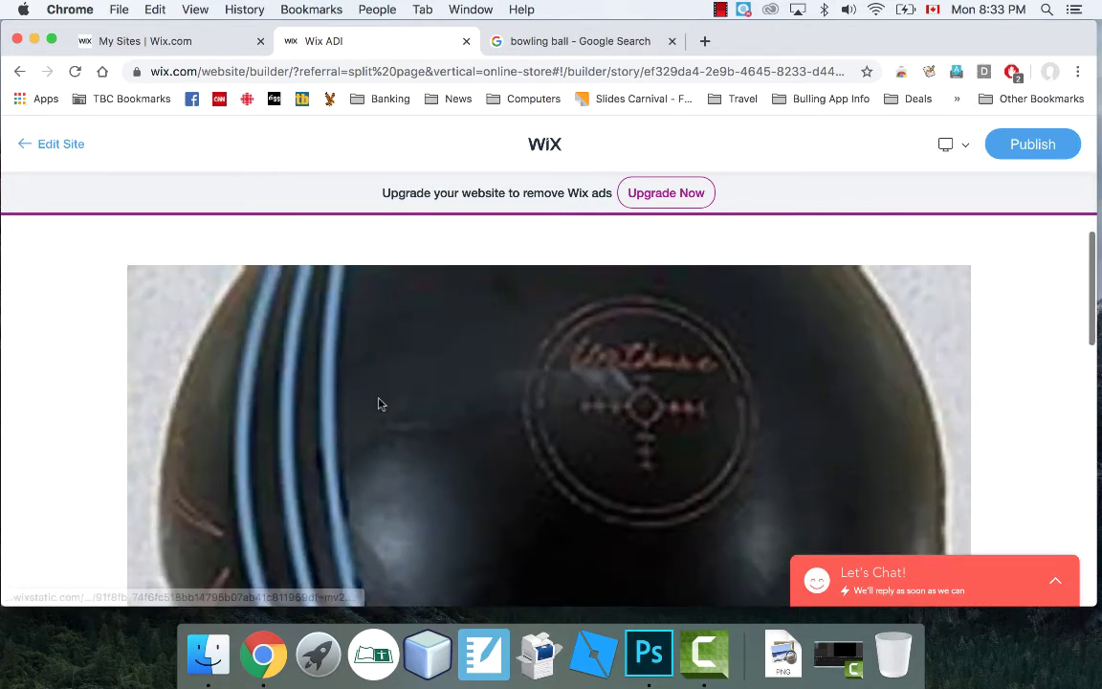
scroll(378, 404, down, 1)
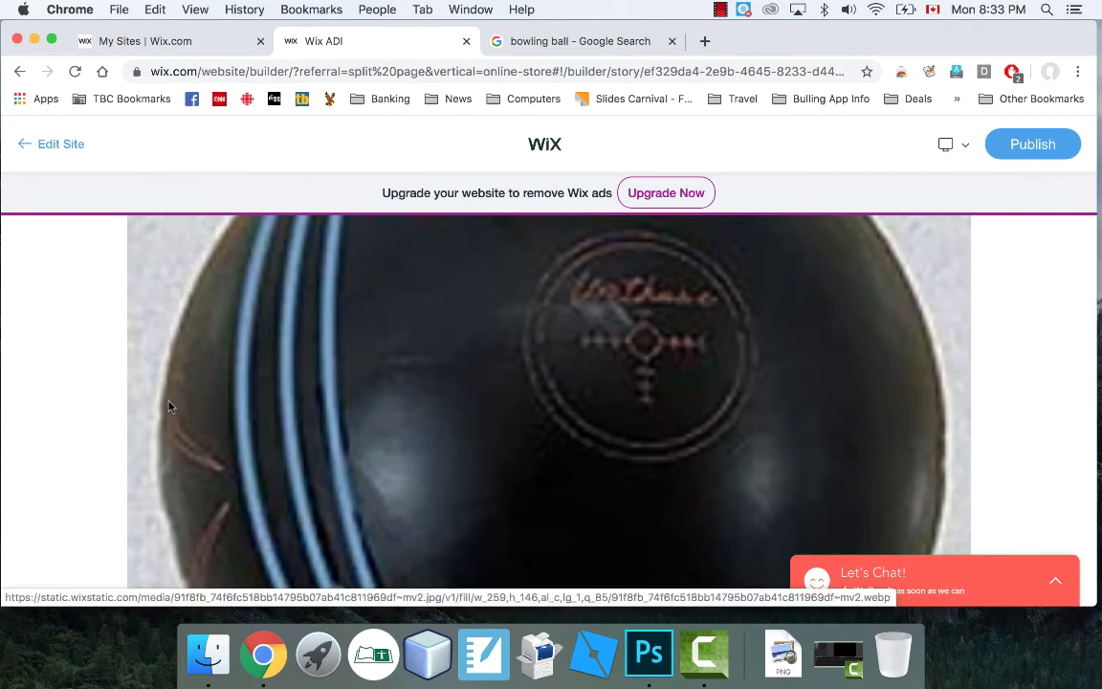
scroll(182, 445, up, 3)
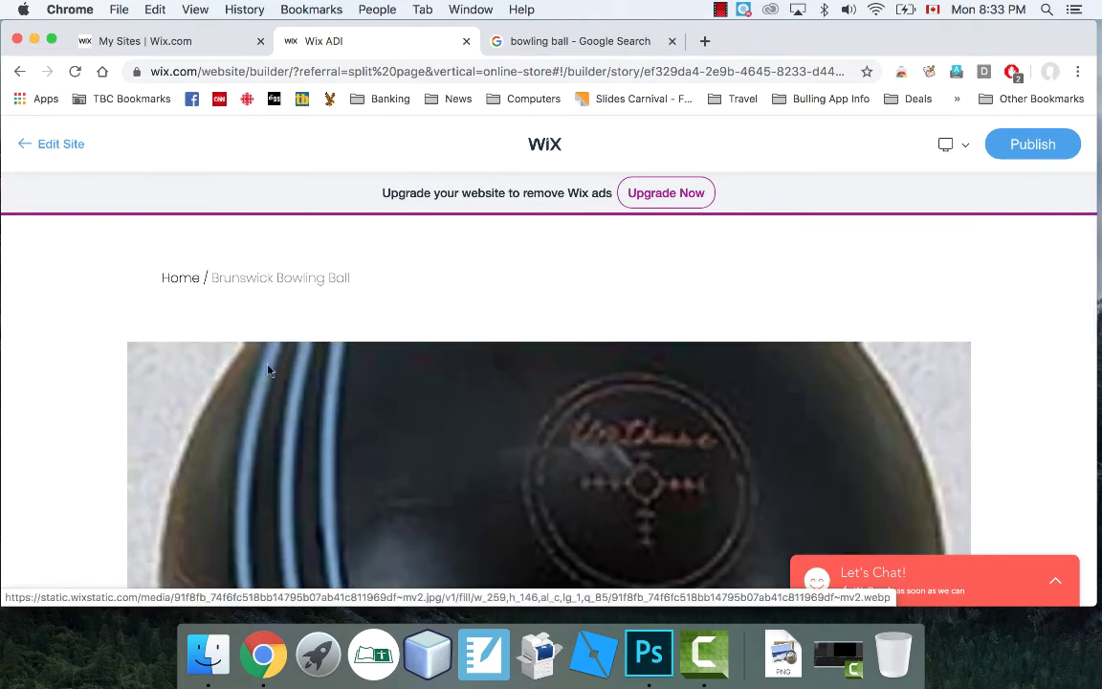
scroll(140, 377, down, 1)
scroll(140, 377, down, 2)
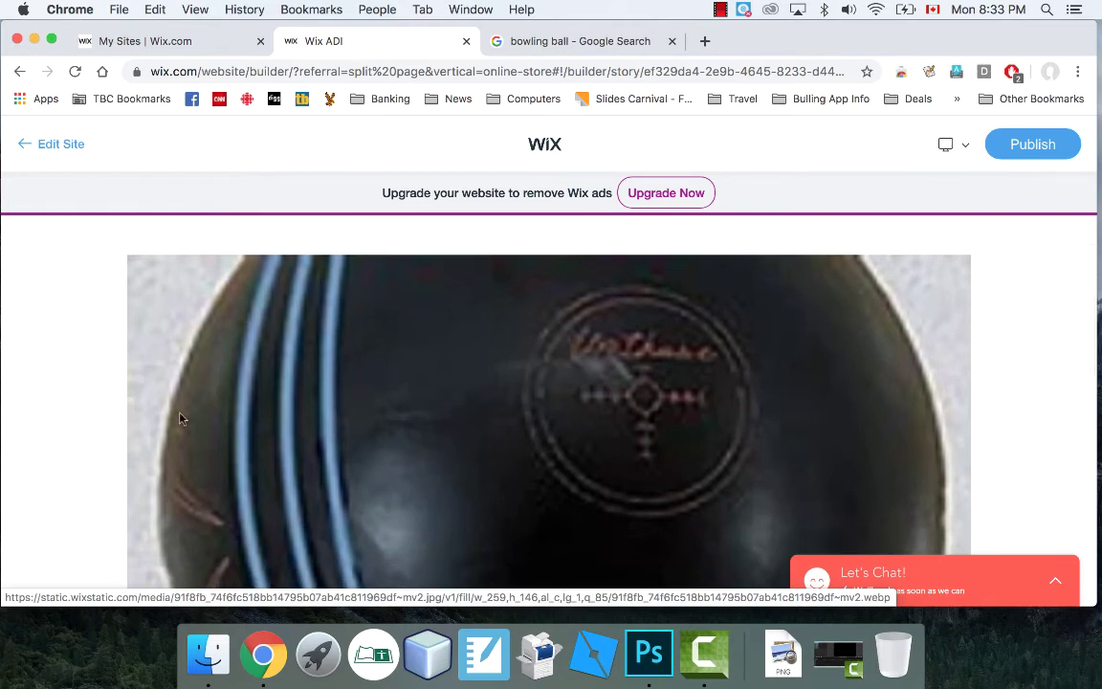
scroll(180, 418, down, 5)
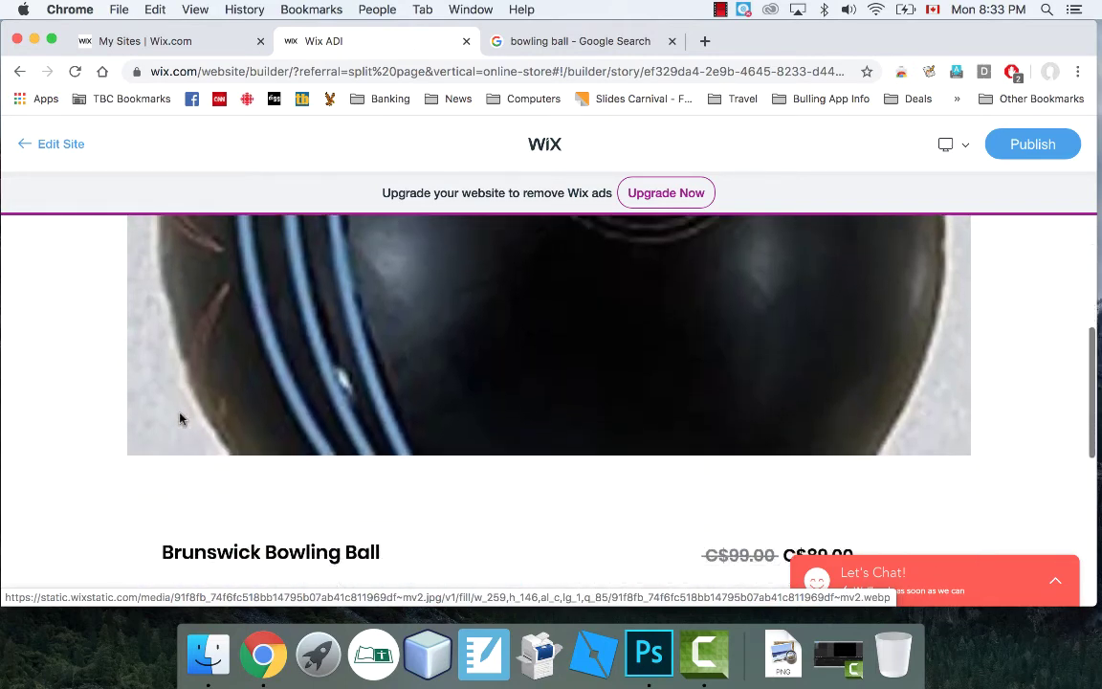
scroll(180, 418, down, 3)
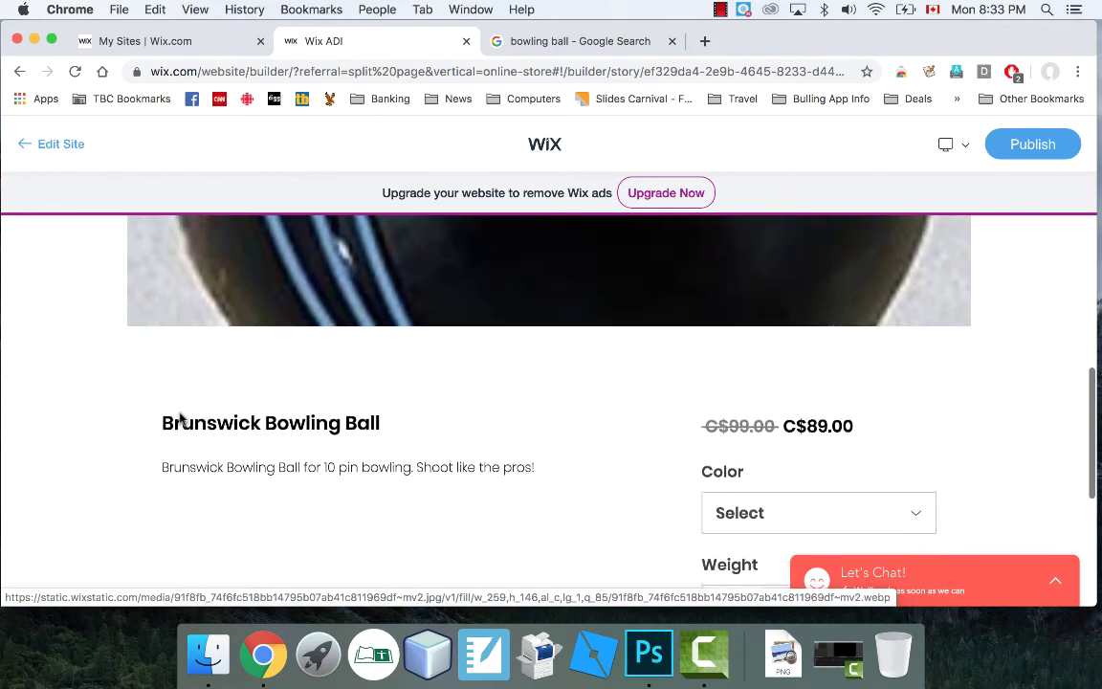
scroll(179, 416, down, 1)
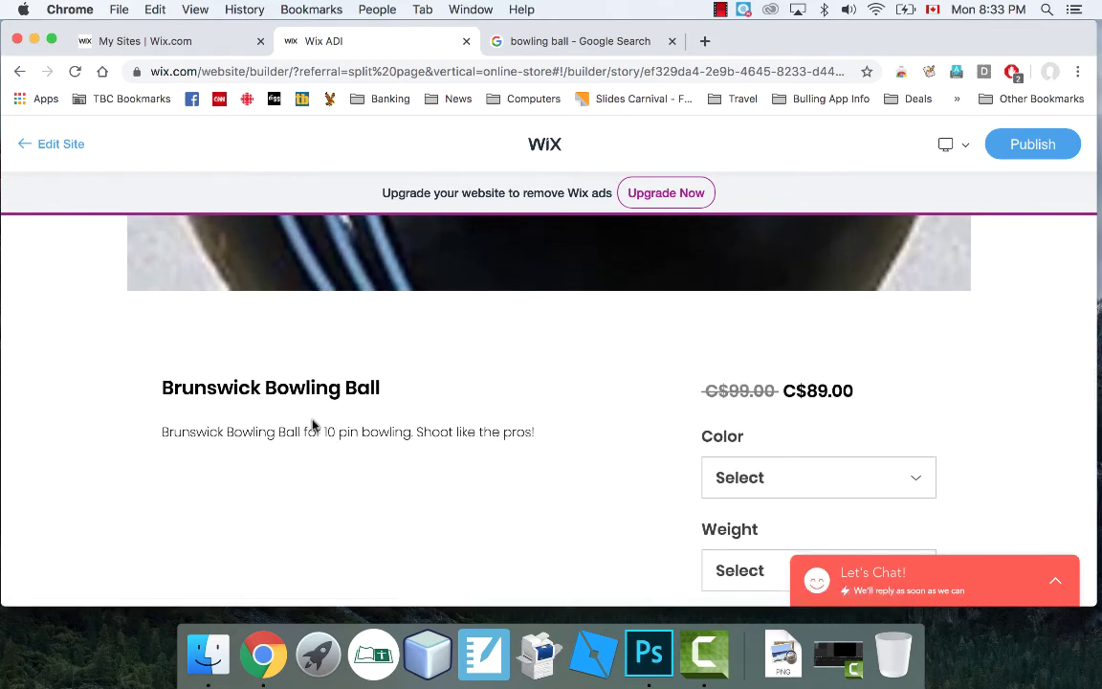
scroll(320, 424, down, 2)
scroll(809, 349, down, 2)
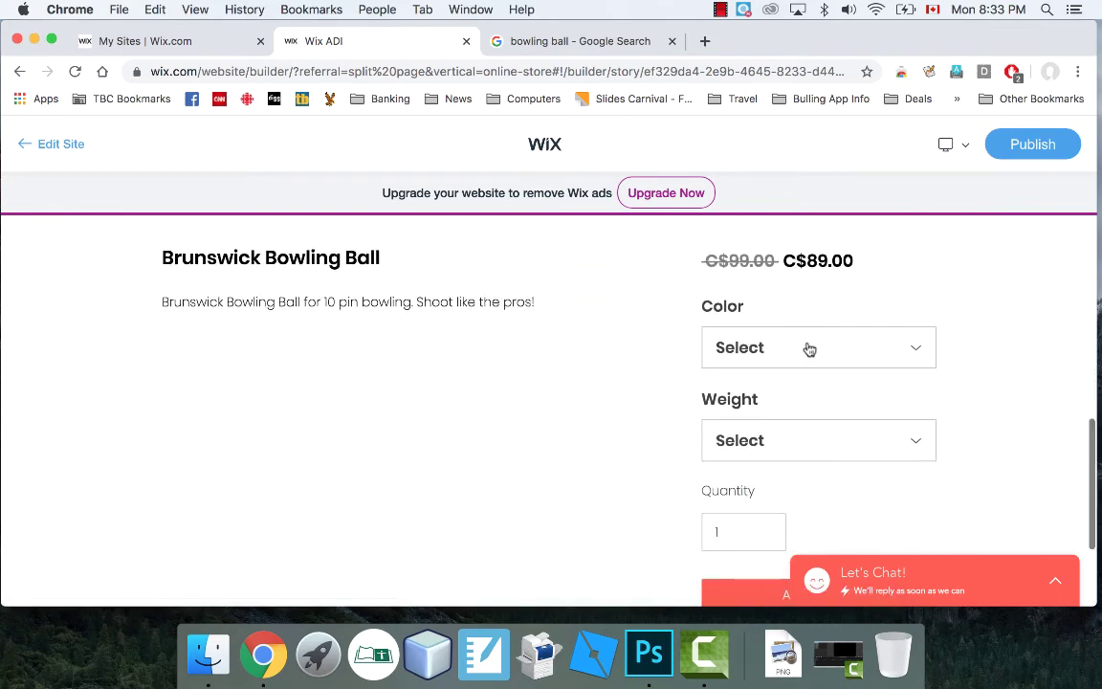
click(809, 349)
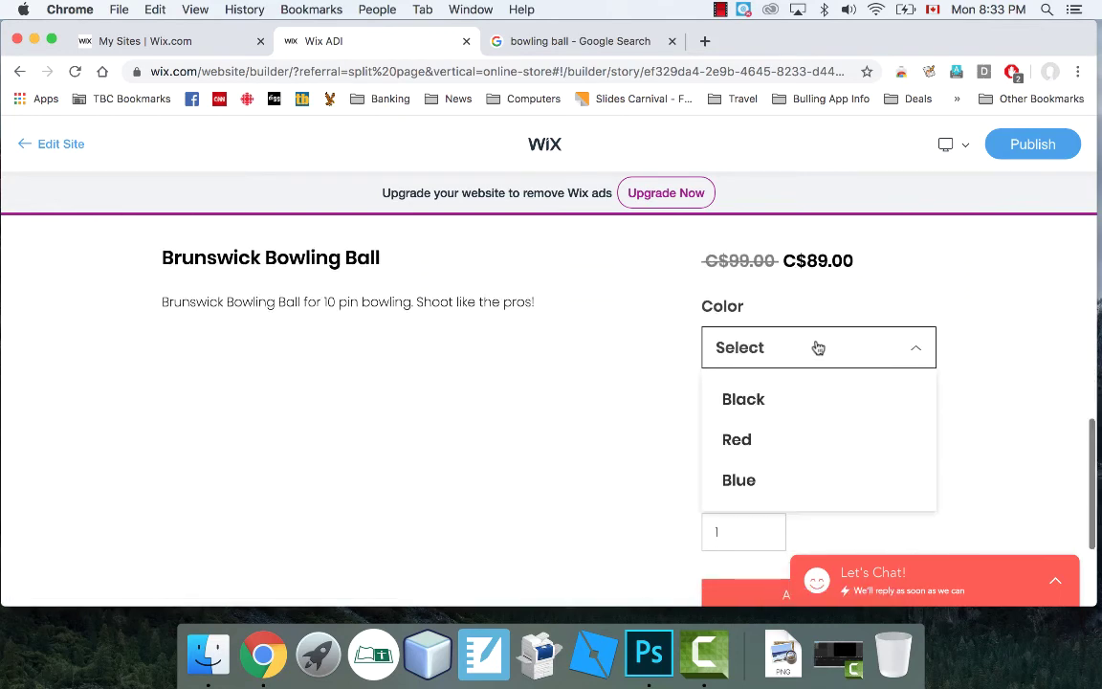
click(754, 394)
Set the ball's weight option to 11 Lbs.
click(804, 445)
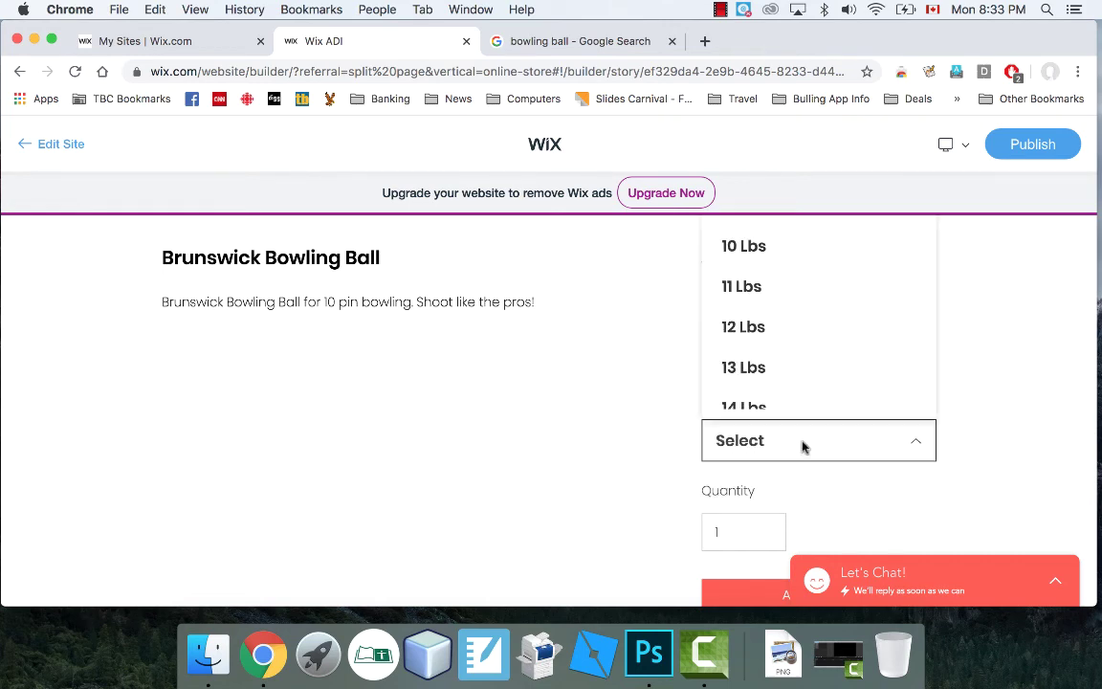
click(781, 306)
scroll(581, 460, down, 4)
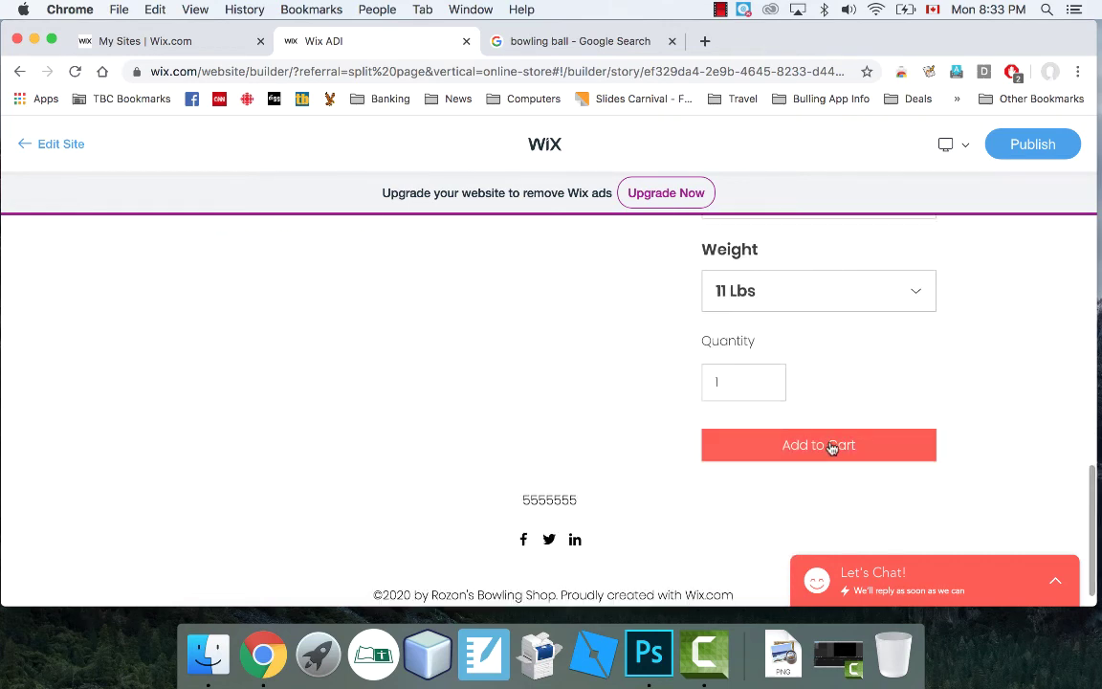
Add the ball to the cart, remove it on the cart page, and return to editing.
click(828, 450)
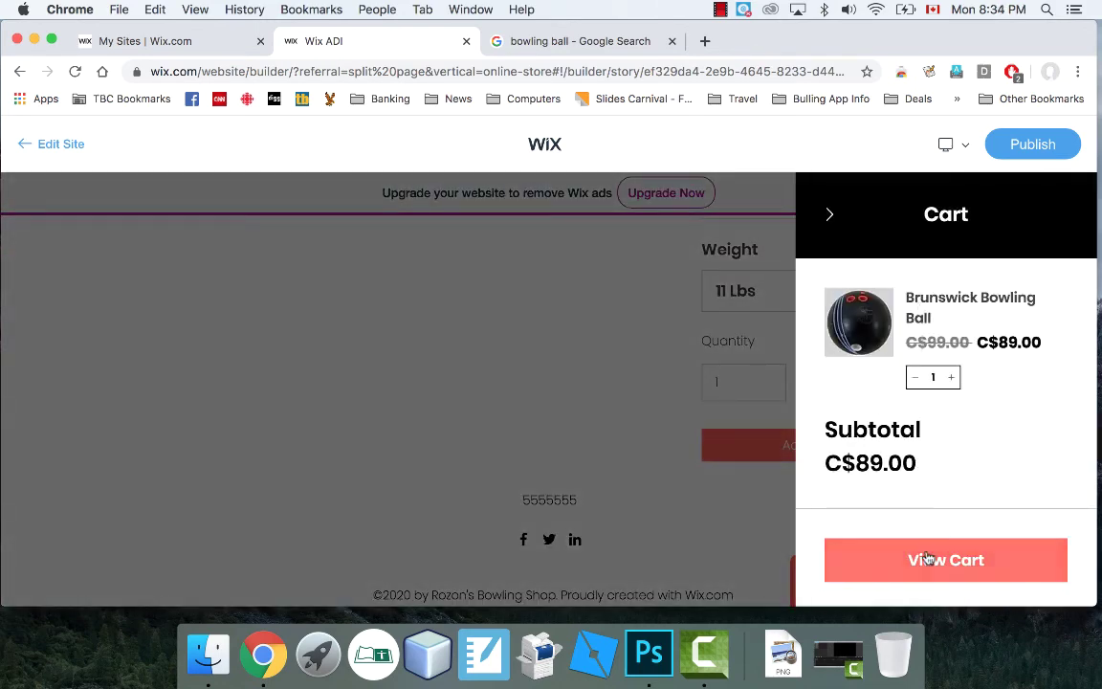
click(926, 560)
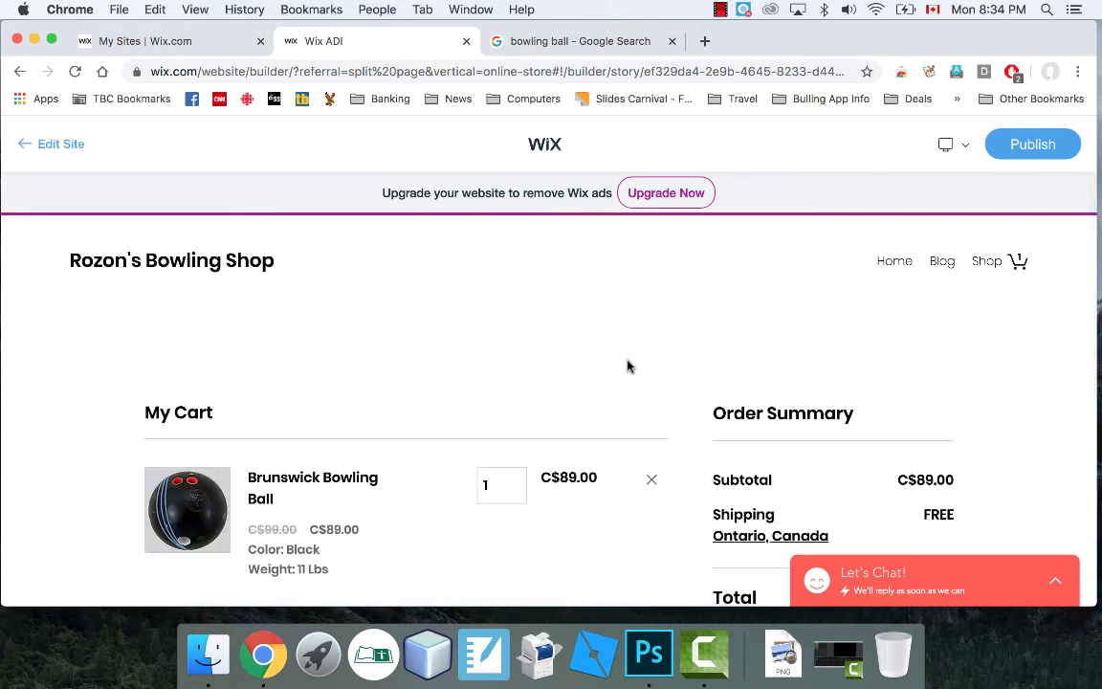
scroll(627, 366, down, 3)
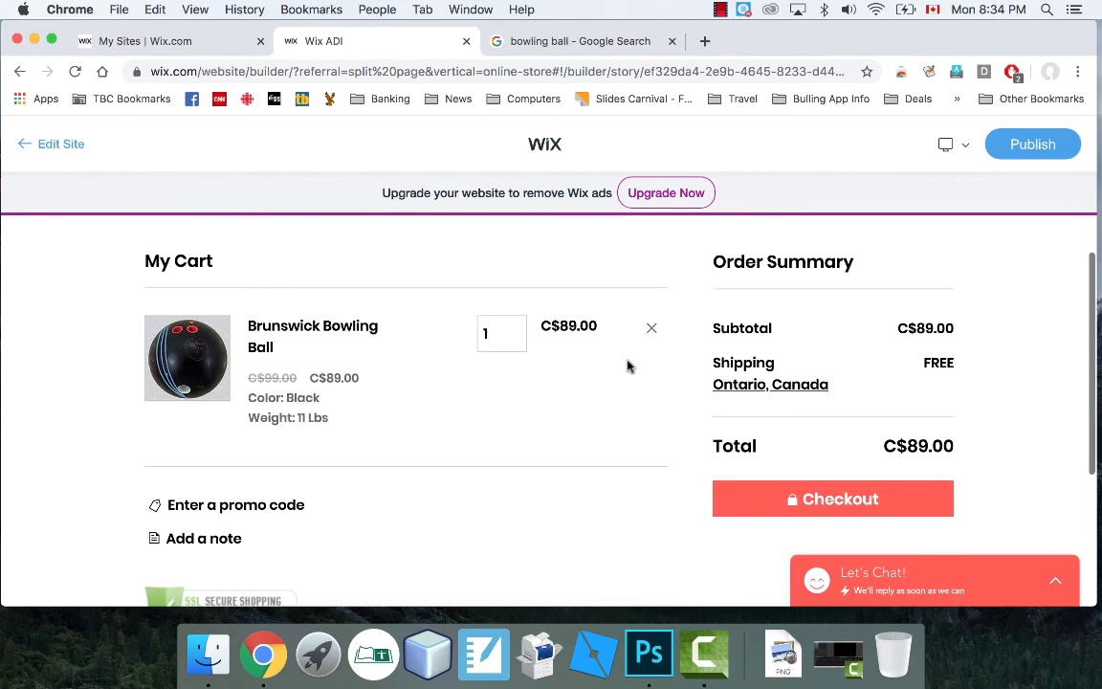
scroll(628, 367, down, 1)
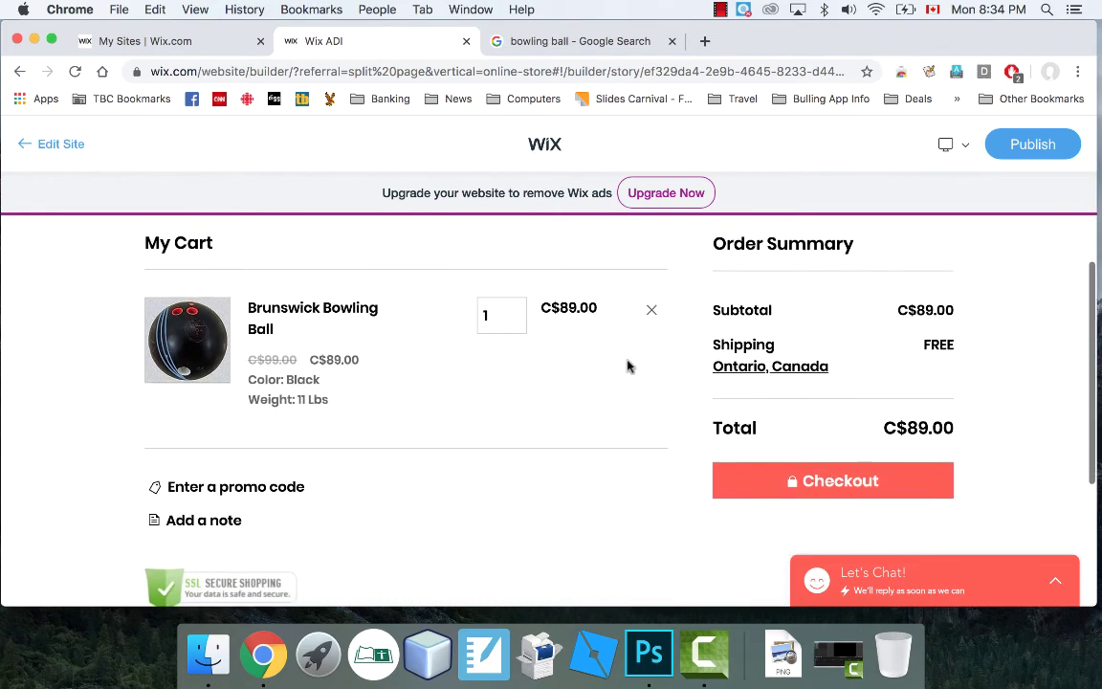
click(652, 312)
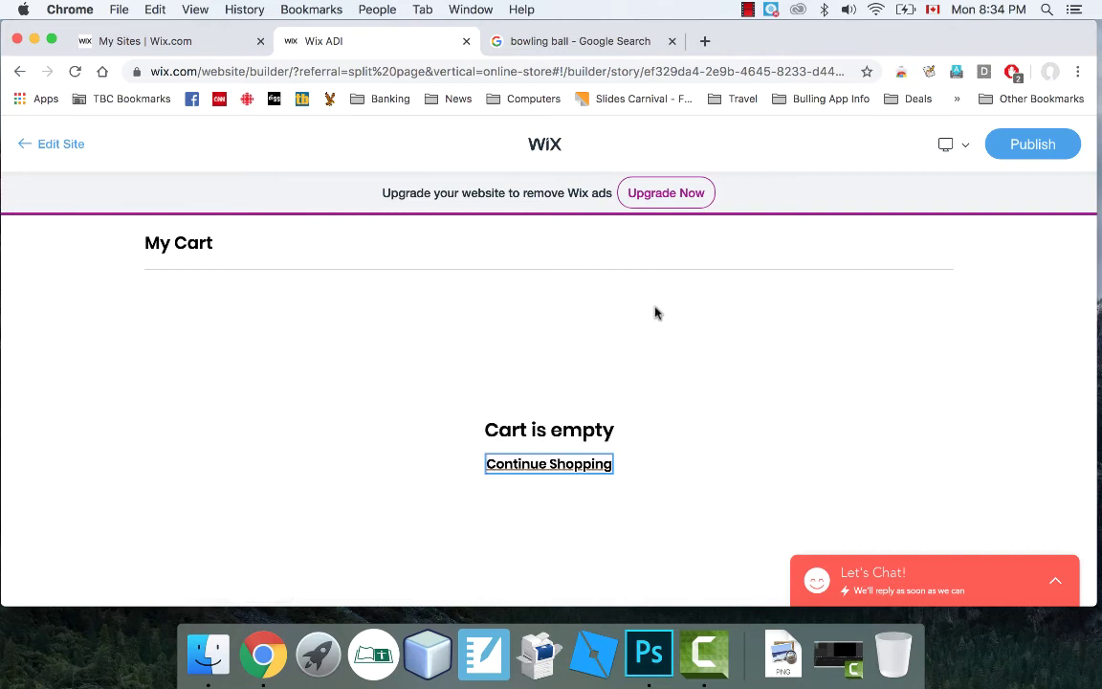
click(55, 145)
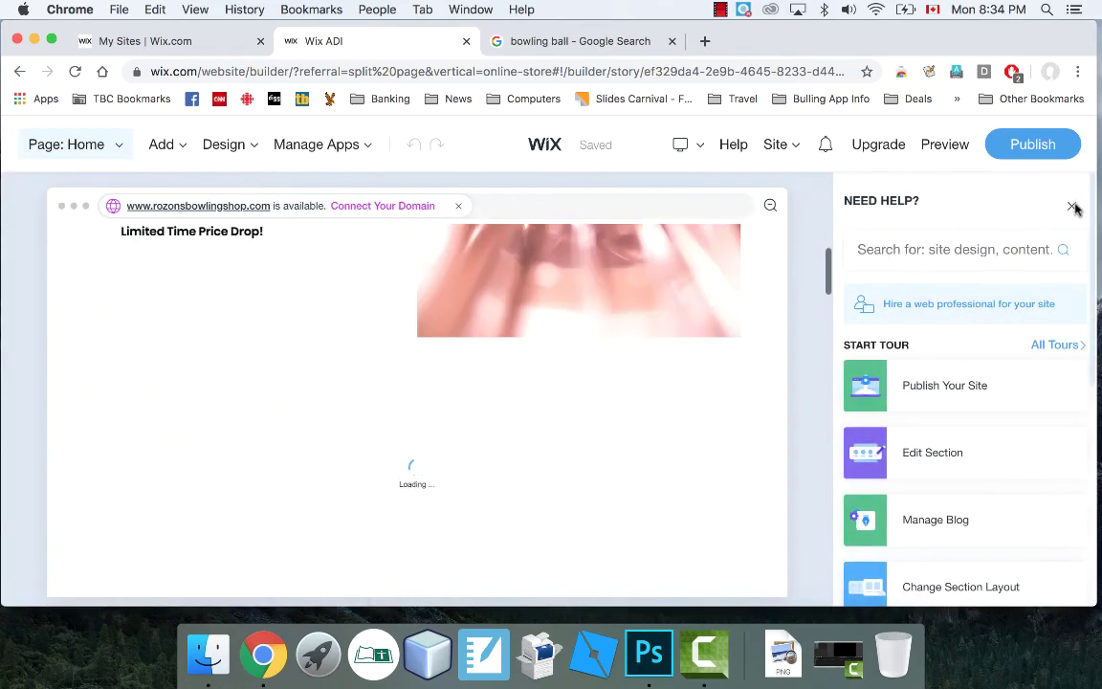
Close the Need Help panel and switch the editor to the shop's Product Page.
click(1074, 210)
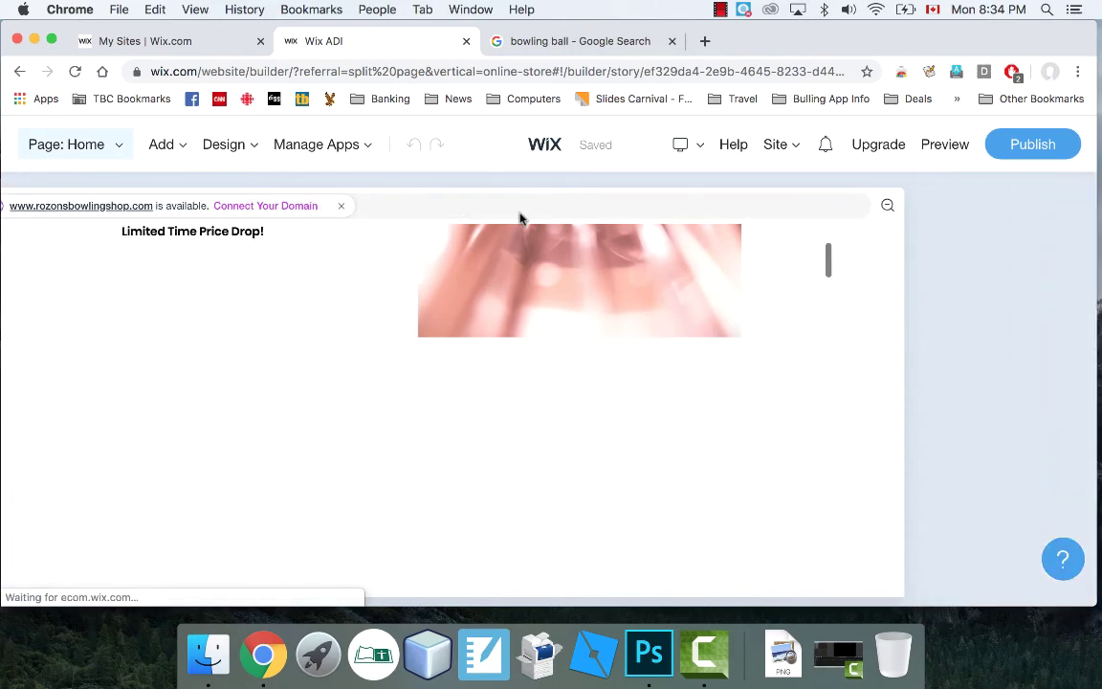
scroll(27, 440, down, 5)
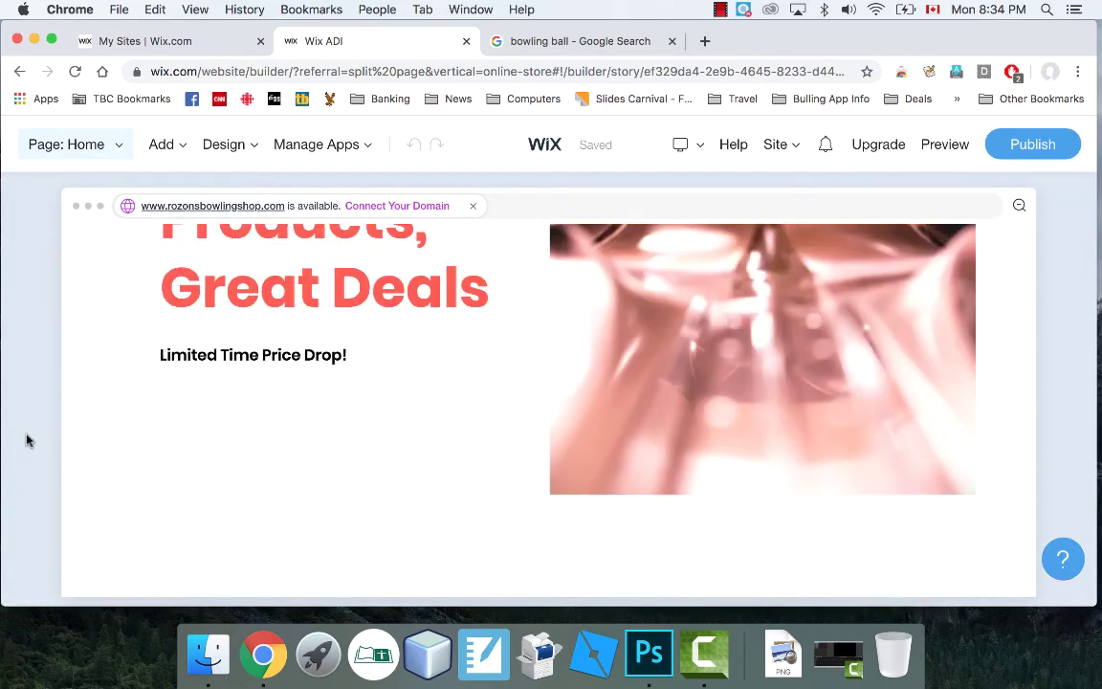
scroll(27, 440, up, 2)
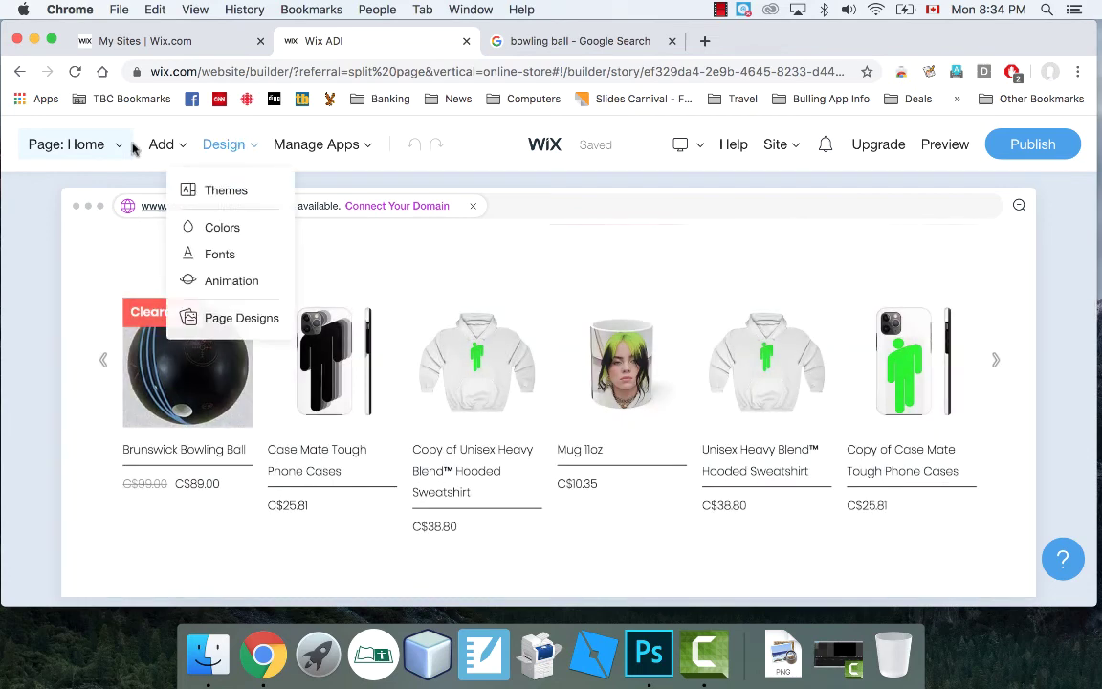
click(107, 146)
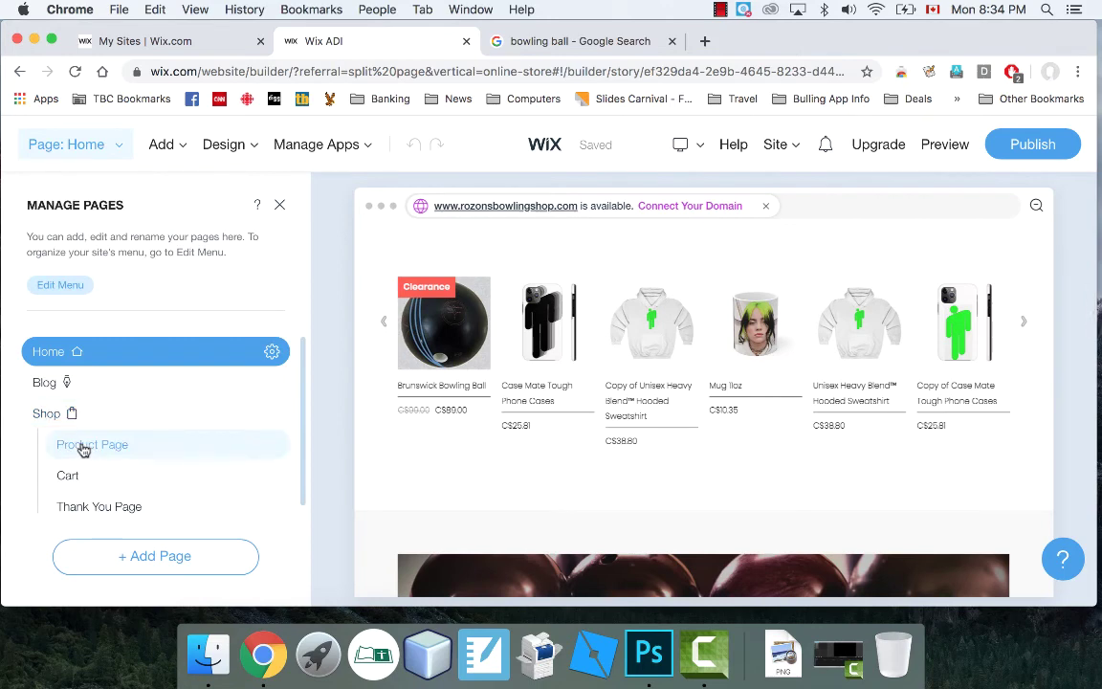
click(108, 446)
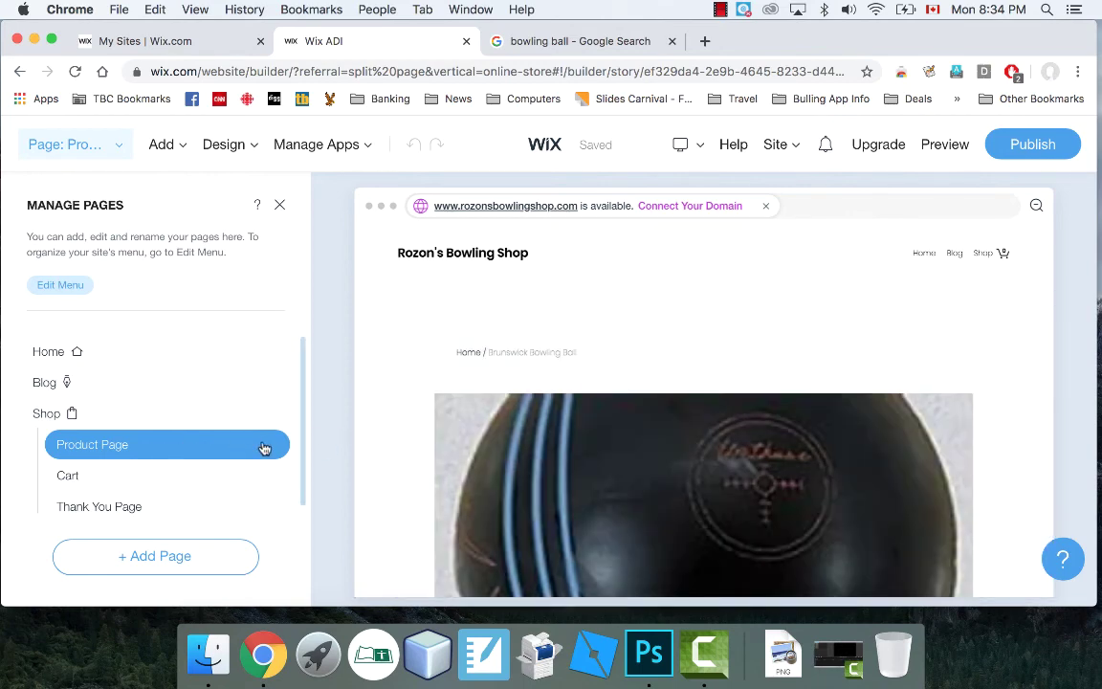
scroll(233, 455, down, 1)
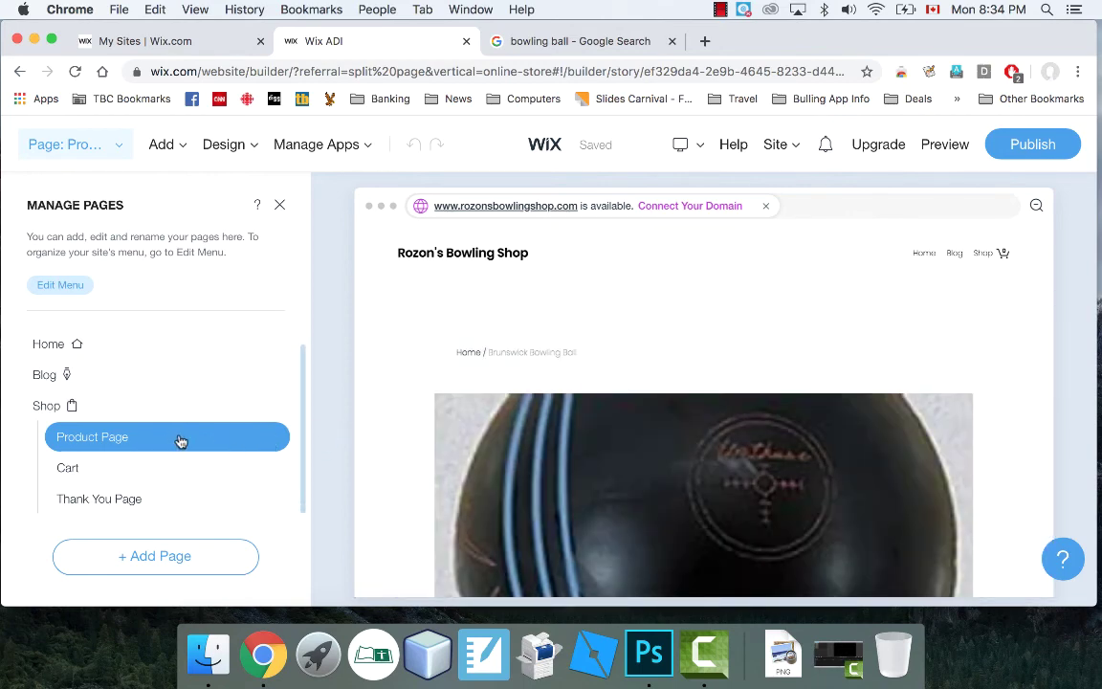
right_click(164, 391)
click(128, 432)
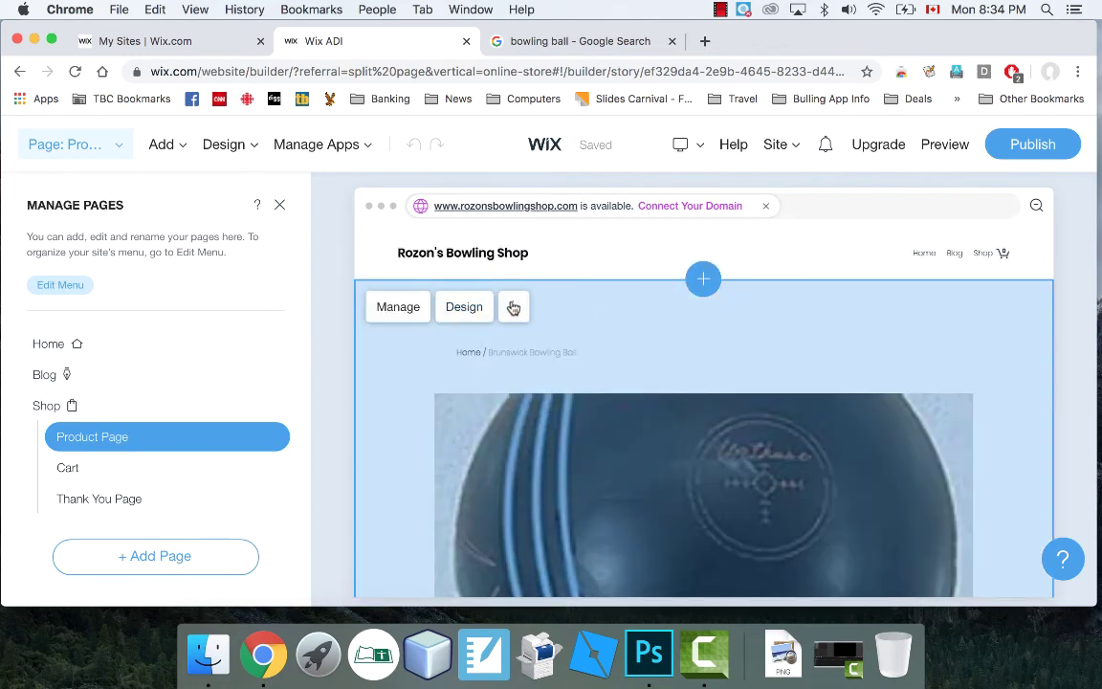
Set the product section's Image Scaling to Scale to fit and close its settings.
click(513, 307)
click(490, 353)
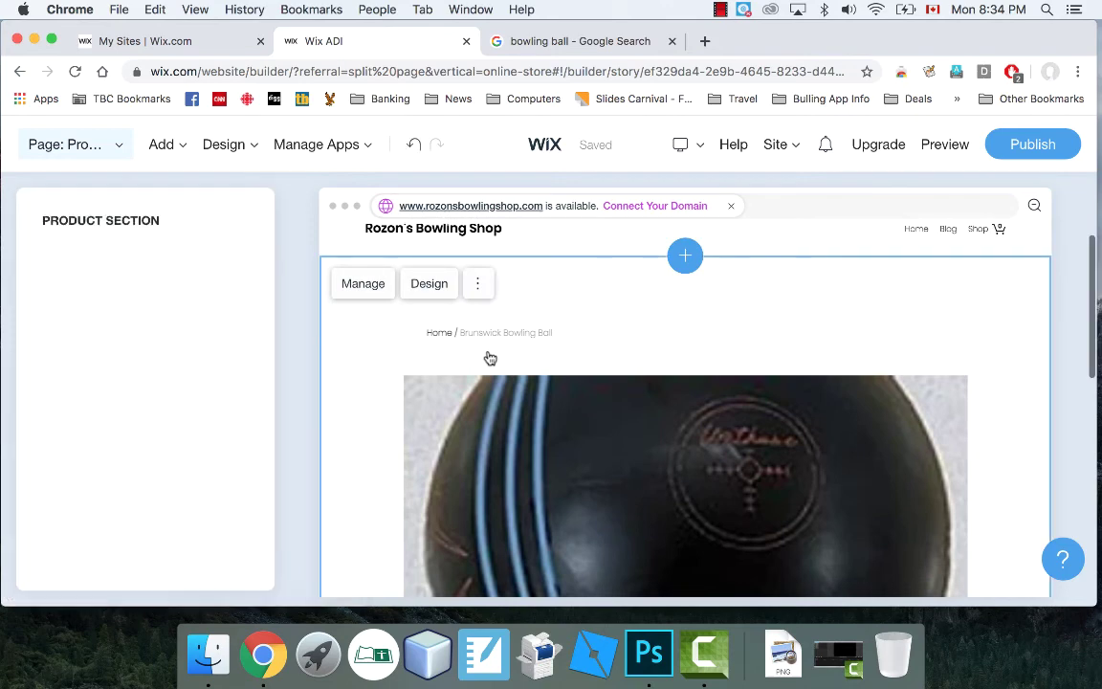
scroll(128, 468, down, 2)
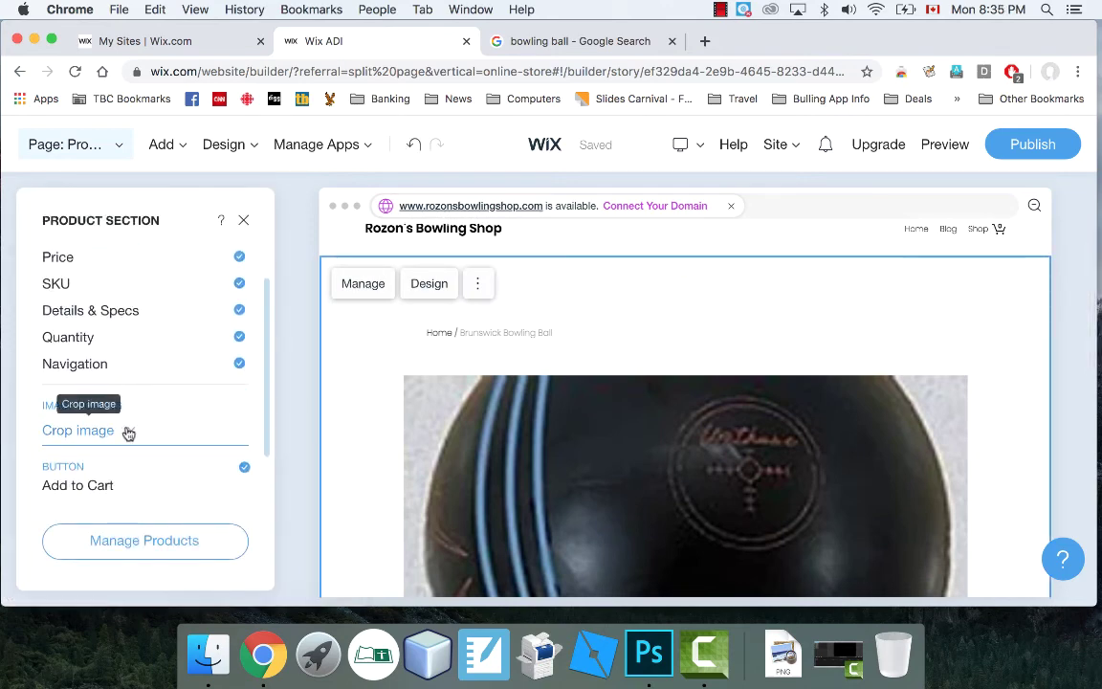
click(128, 432)
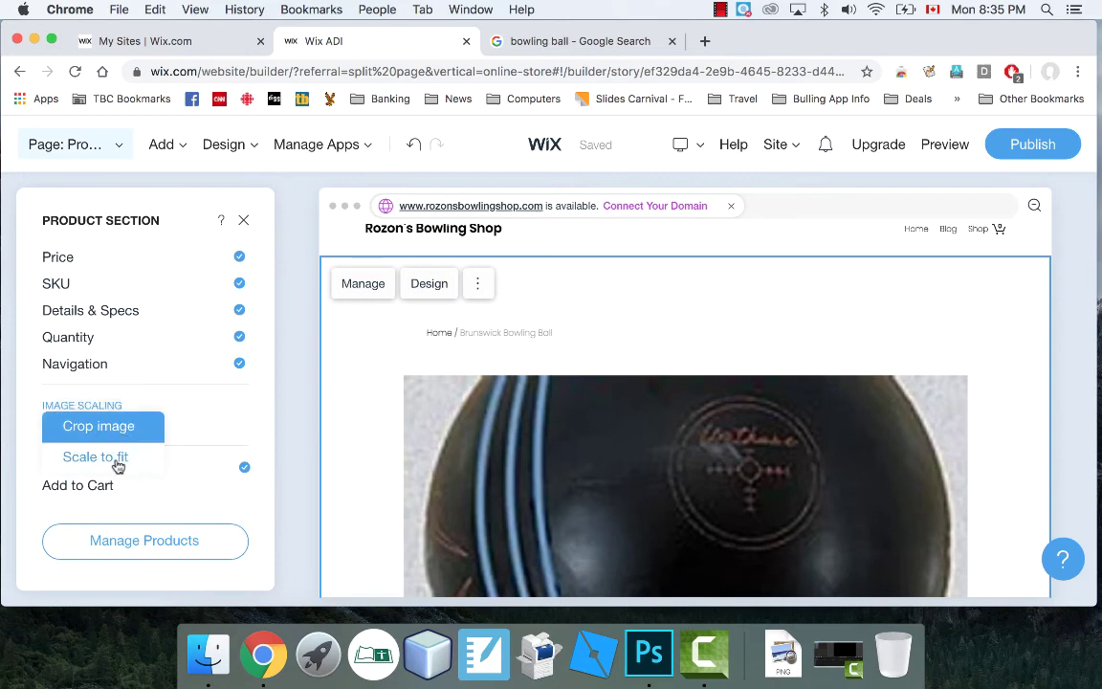
click(116, 461)
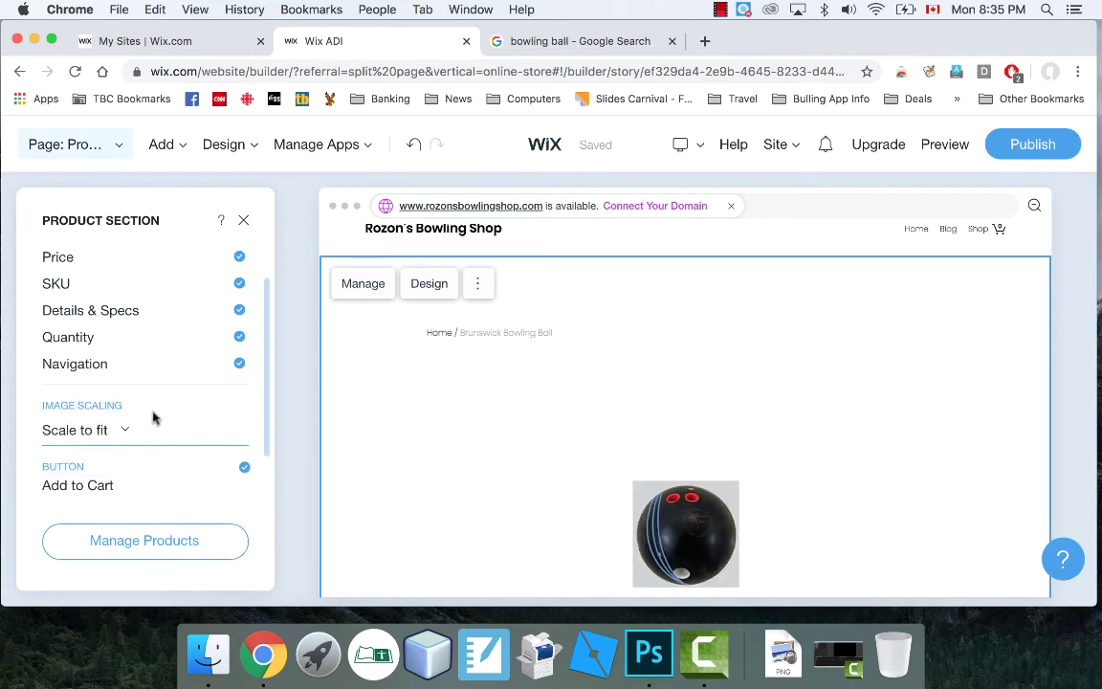
scroll(158, 418, down, 1)
scroll(629, 453, down, 2)
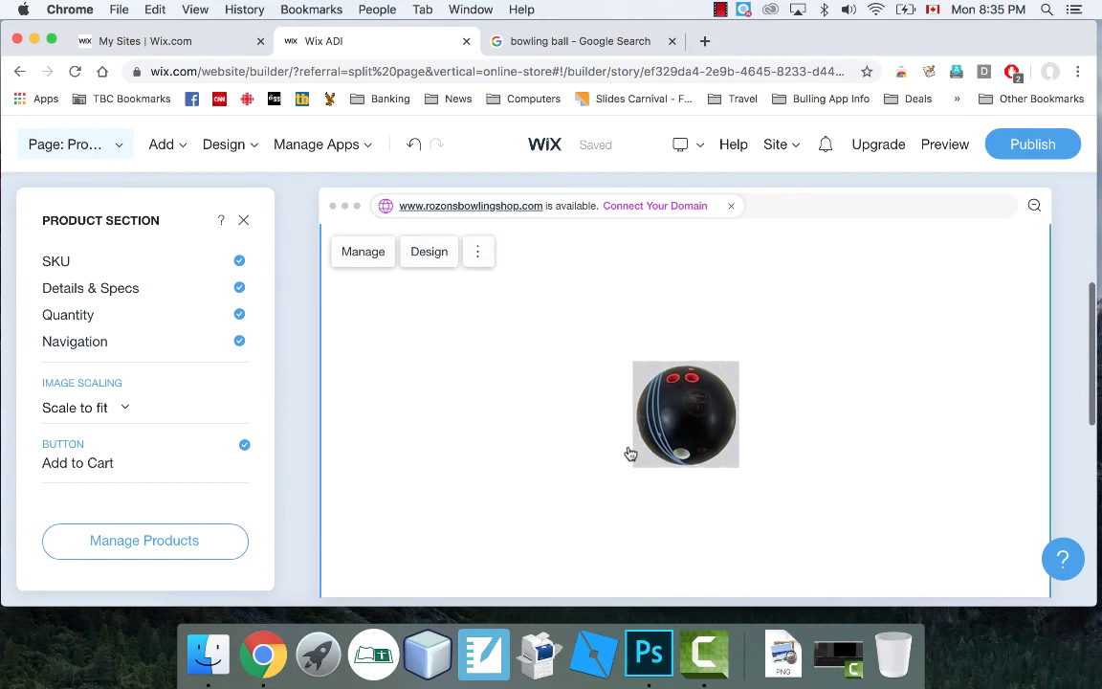
scroll(630, 452, up, 2)
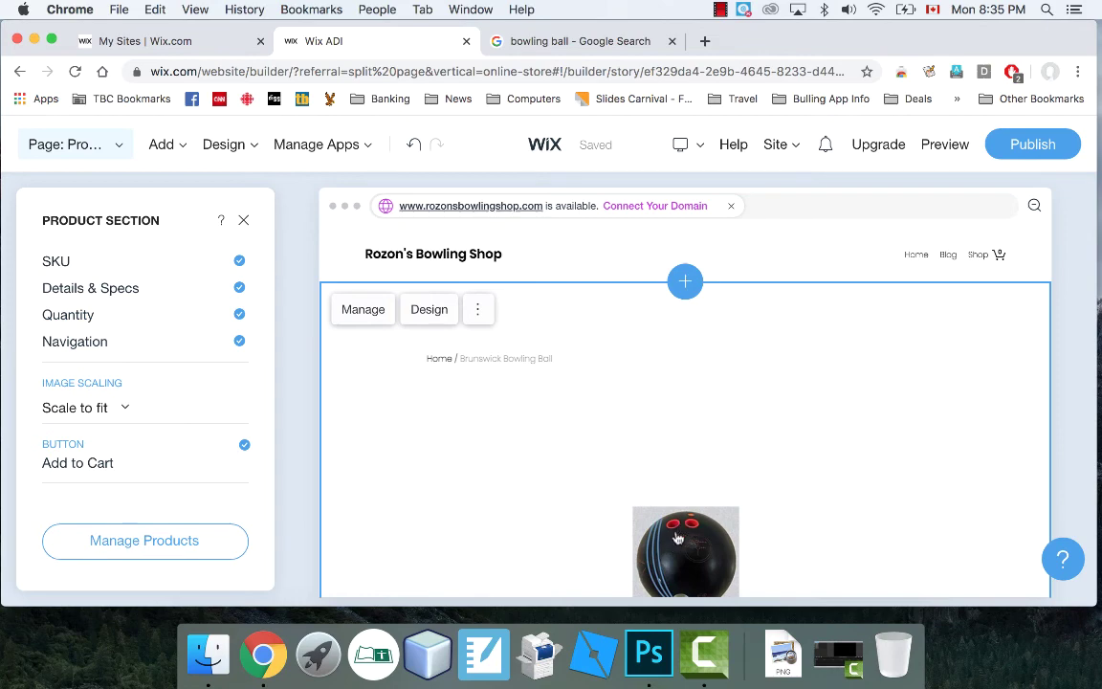
click(245, 222)
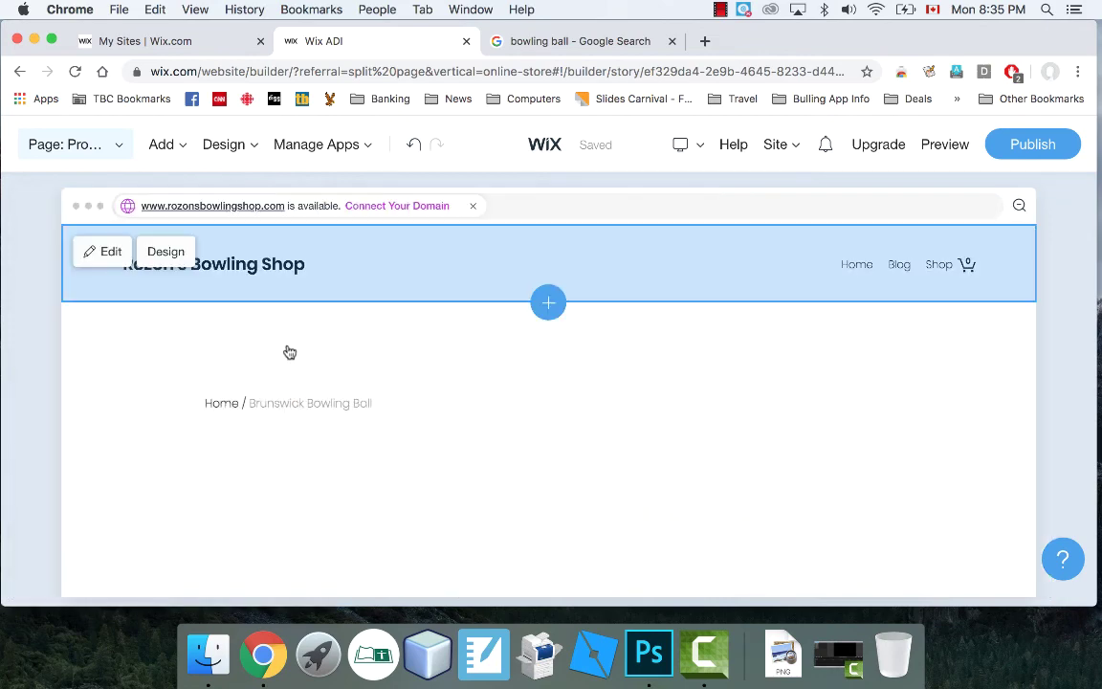
scroll(125, 424, down, 3)
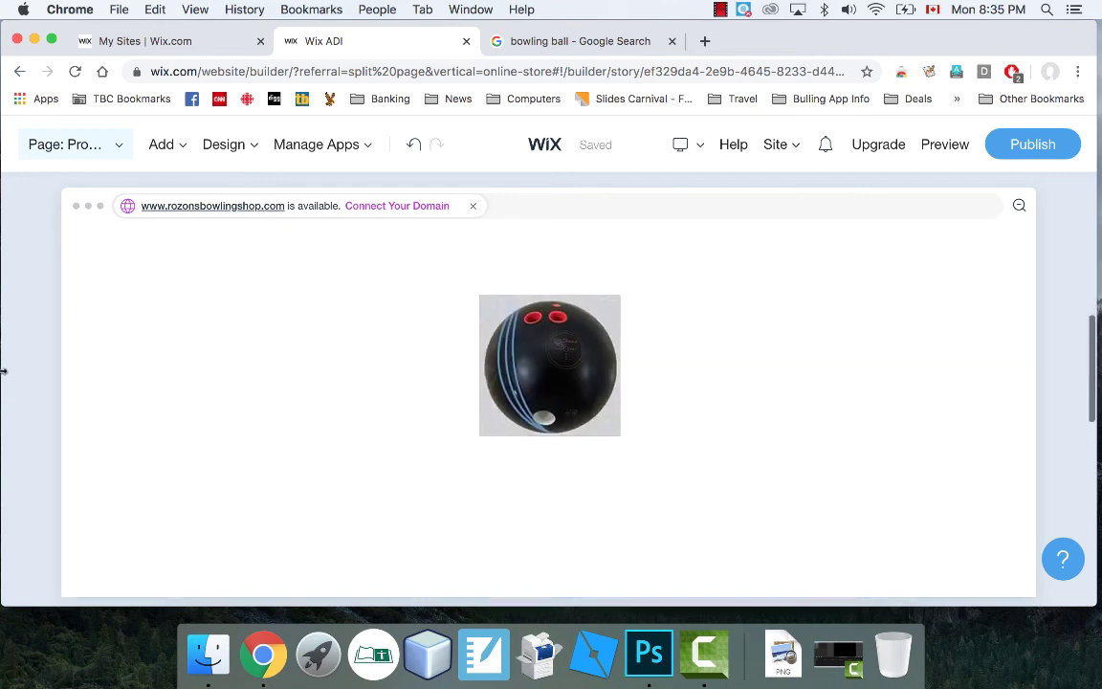
scroll(58, 413, down, 1)
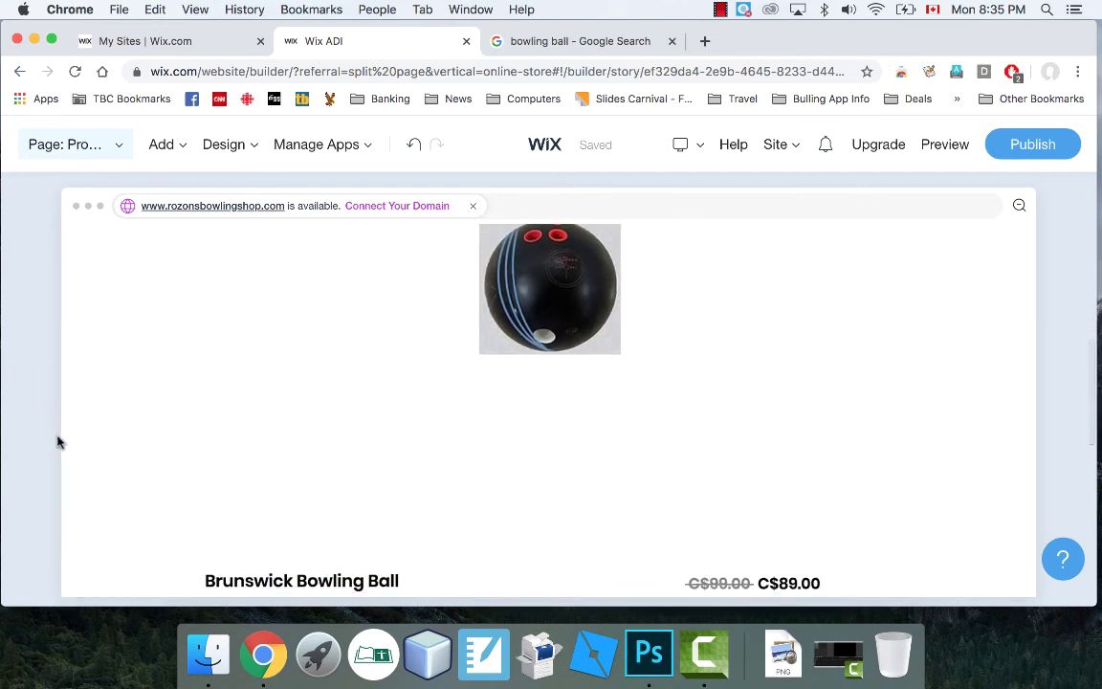
scroll(58, 431, up, 2)
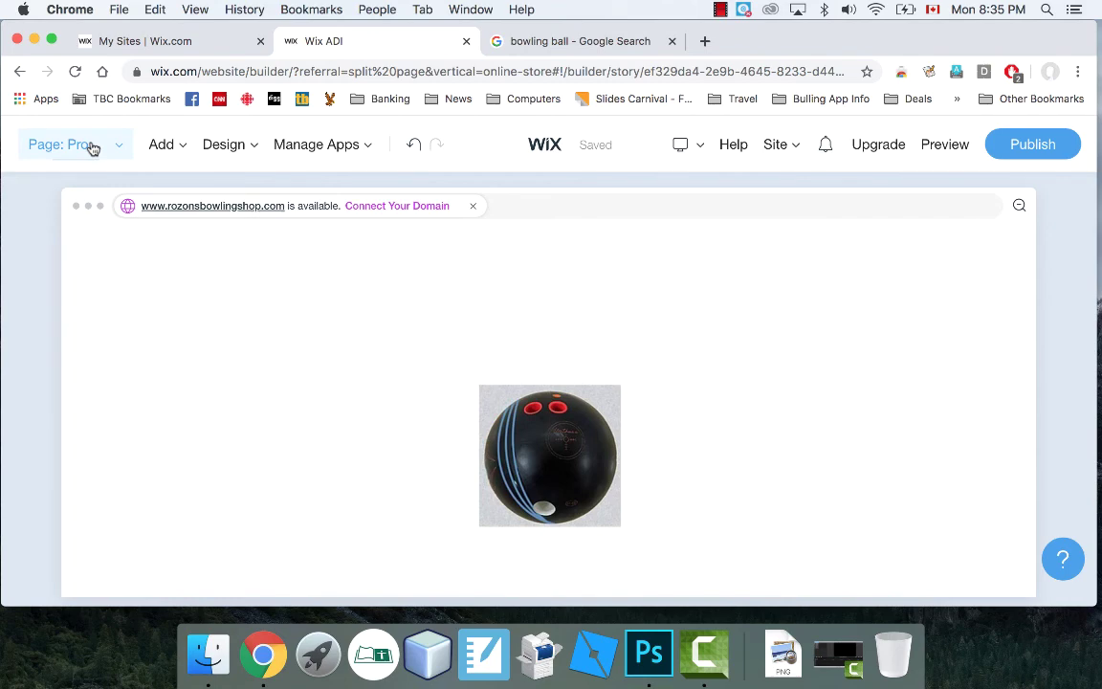
Open the Store dashboard from Manage Apps in the editor's top bar.
click(93, 145)
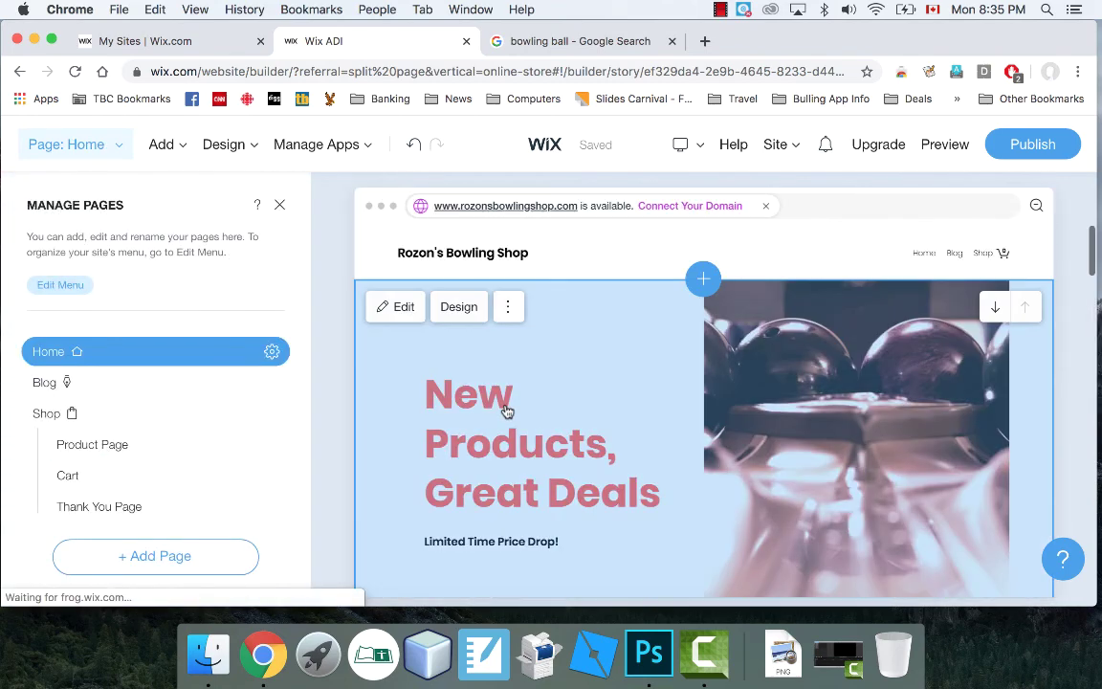
scroll(507, 411, down, 5)
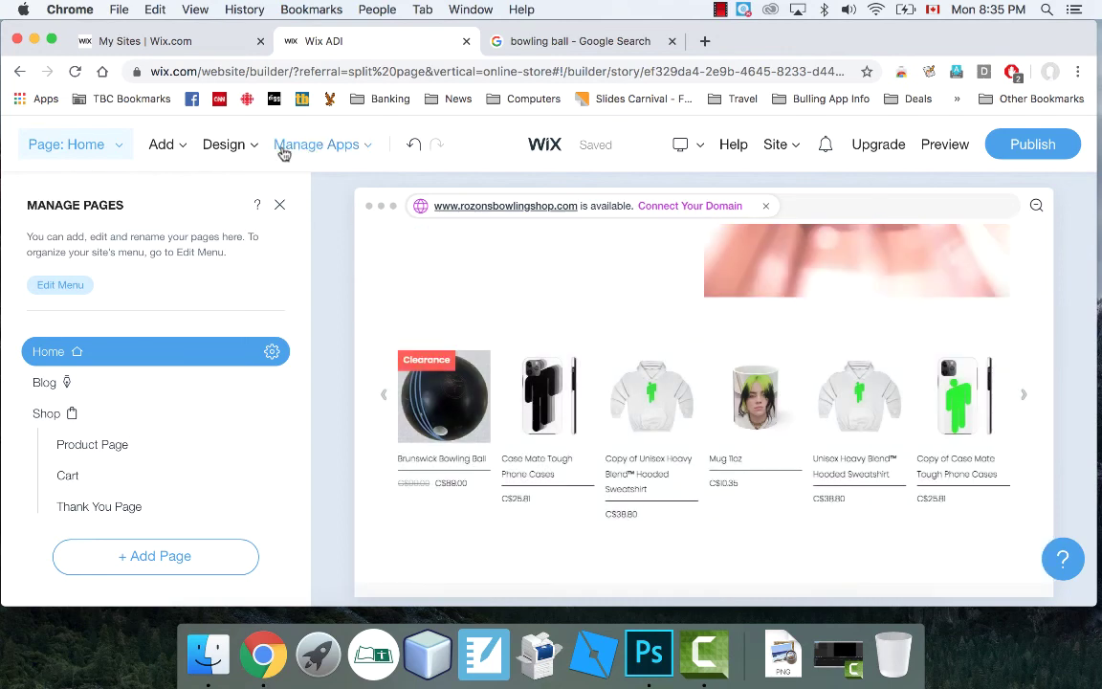
mouse_move(292, 142)
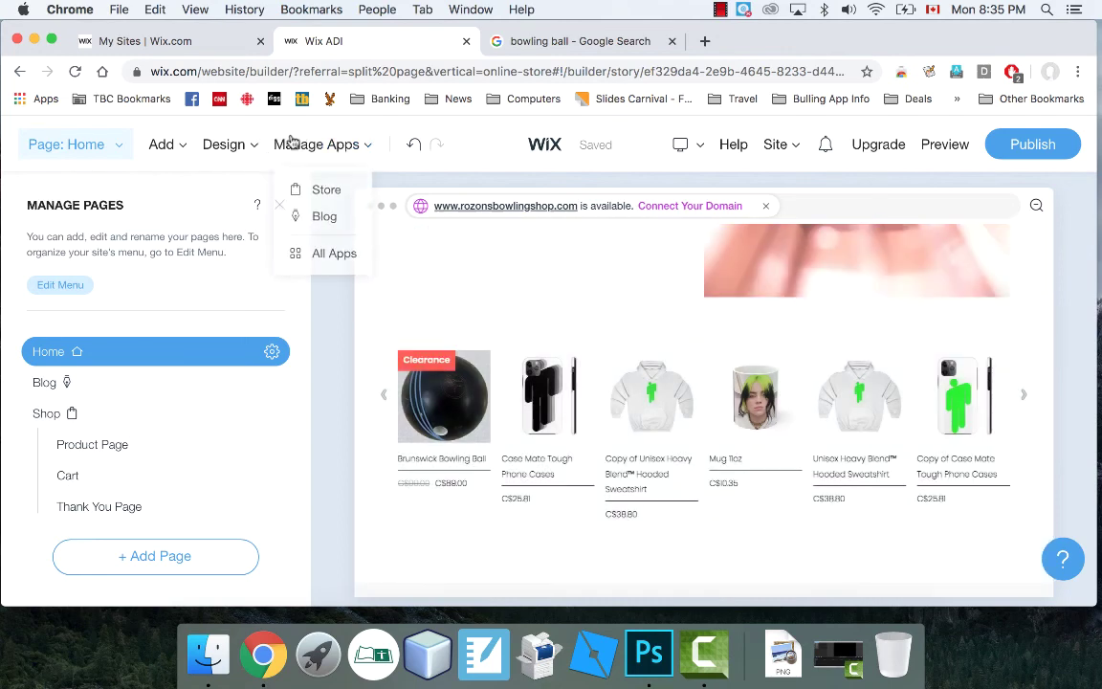
click(325, 193)
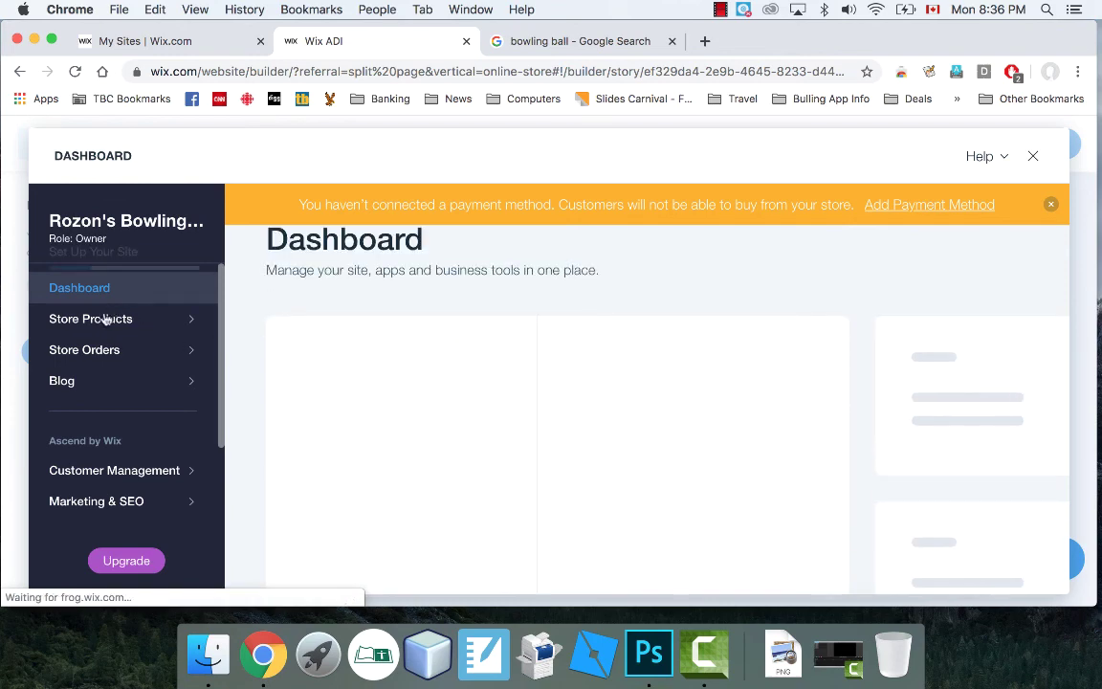
Delete the Case Mate Tough Phone Cases product from the store's Products list.
click(115, 353)
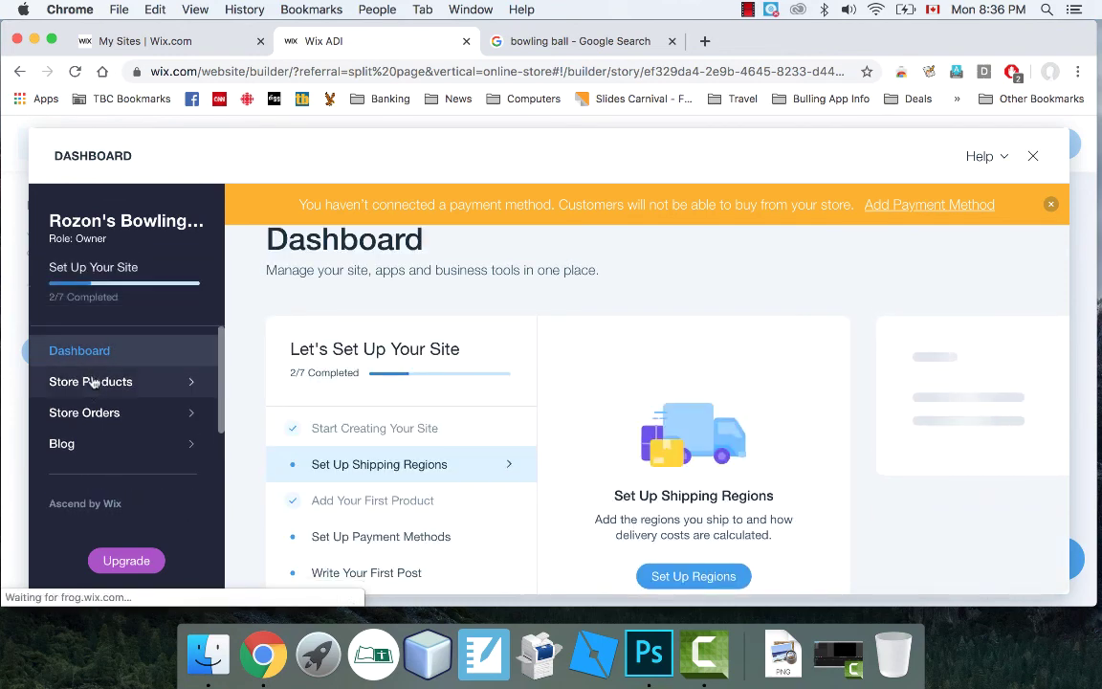
click(93, 383)
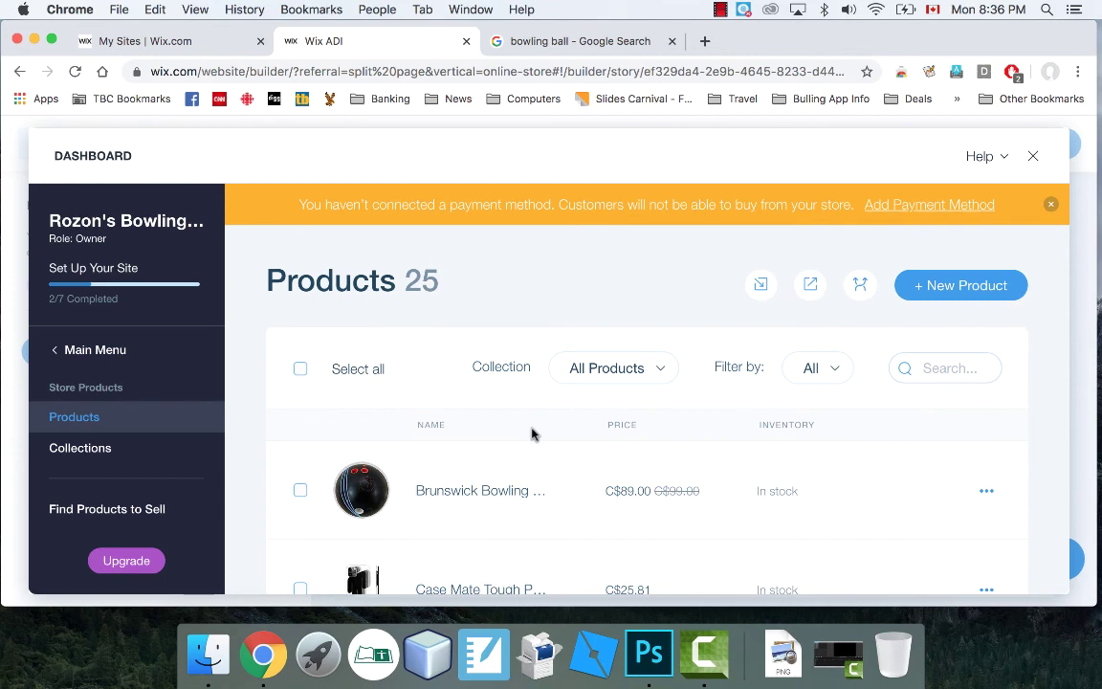
scroll(361, 543, down, 3)
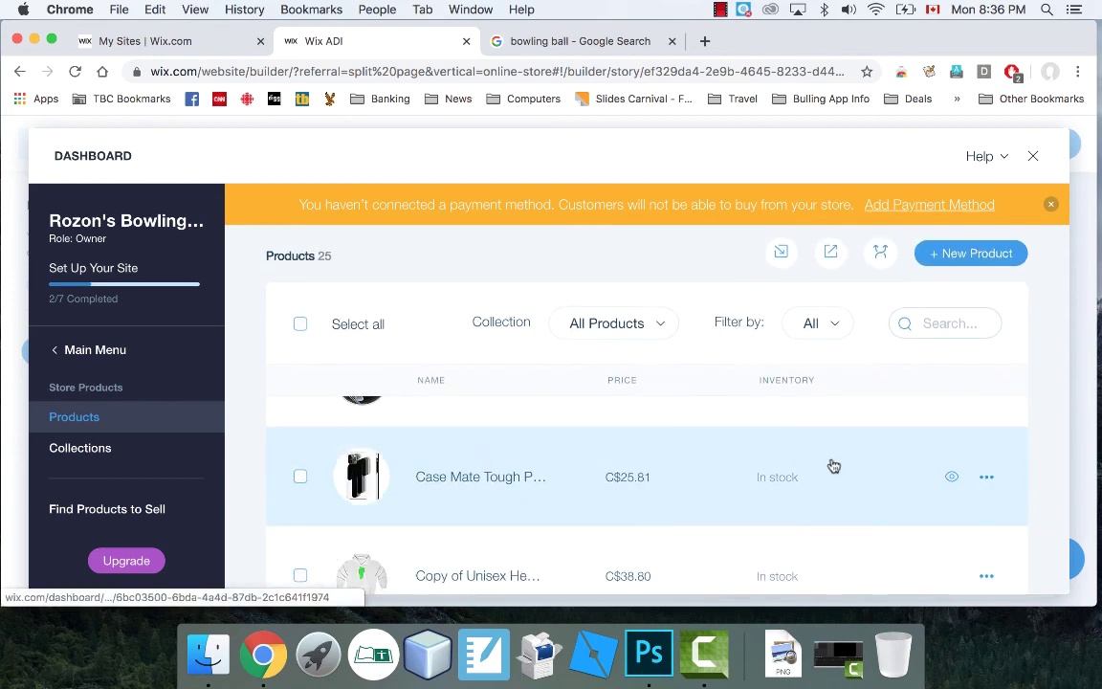
click(986, 478)
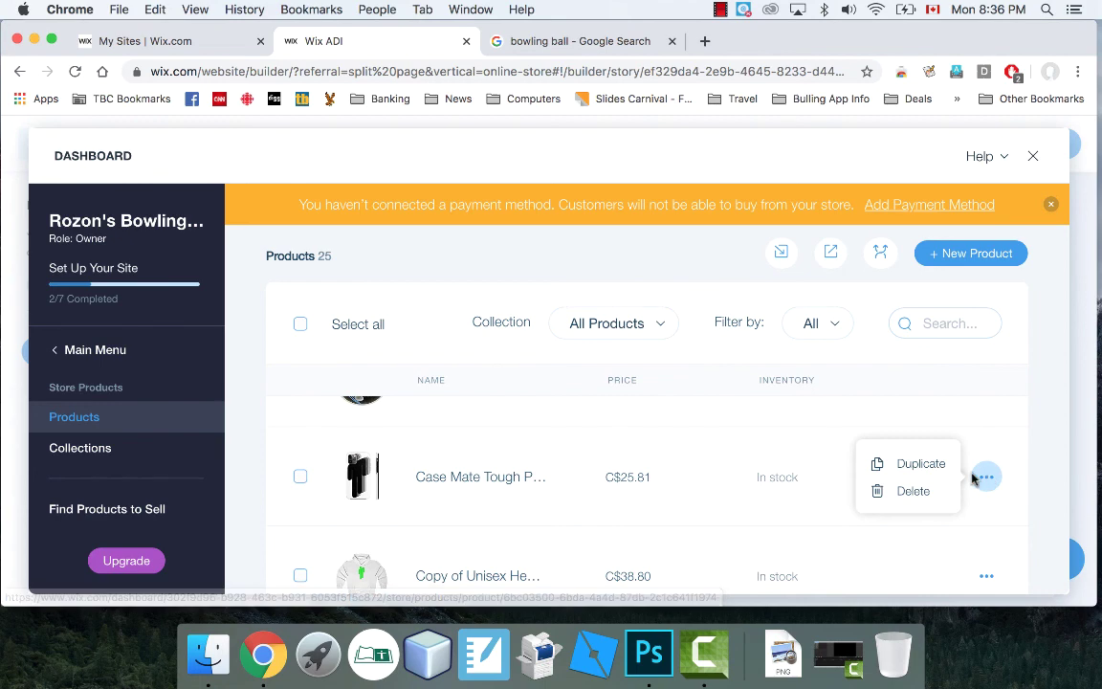
click(914, 492)
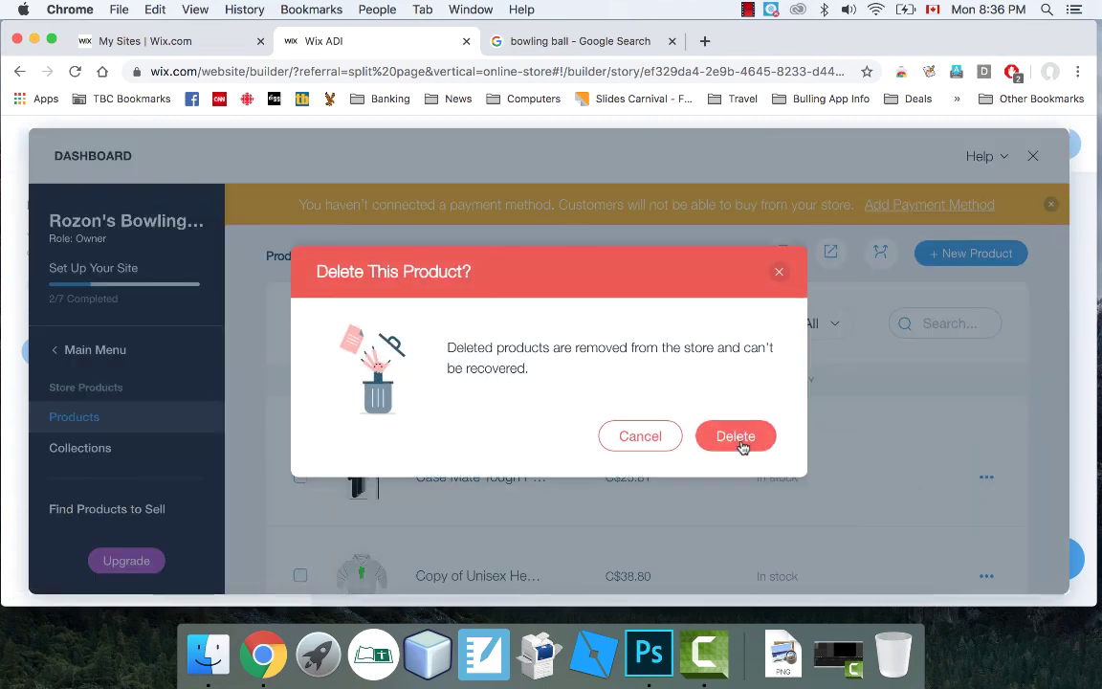
click(740, 442)
scroll(436, 483, down, 2)
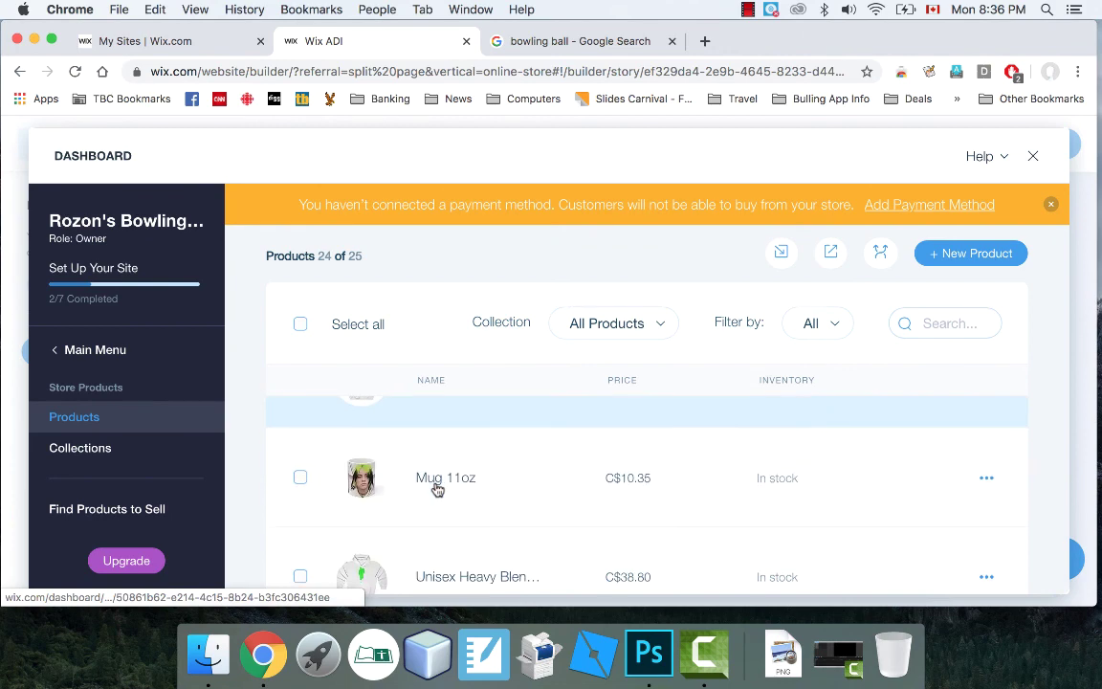
scroll(437, 489, down, 5)
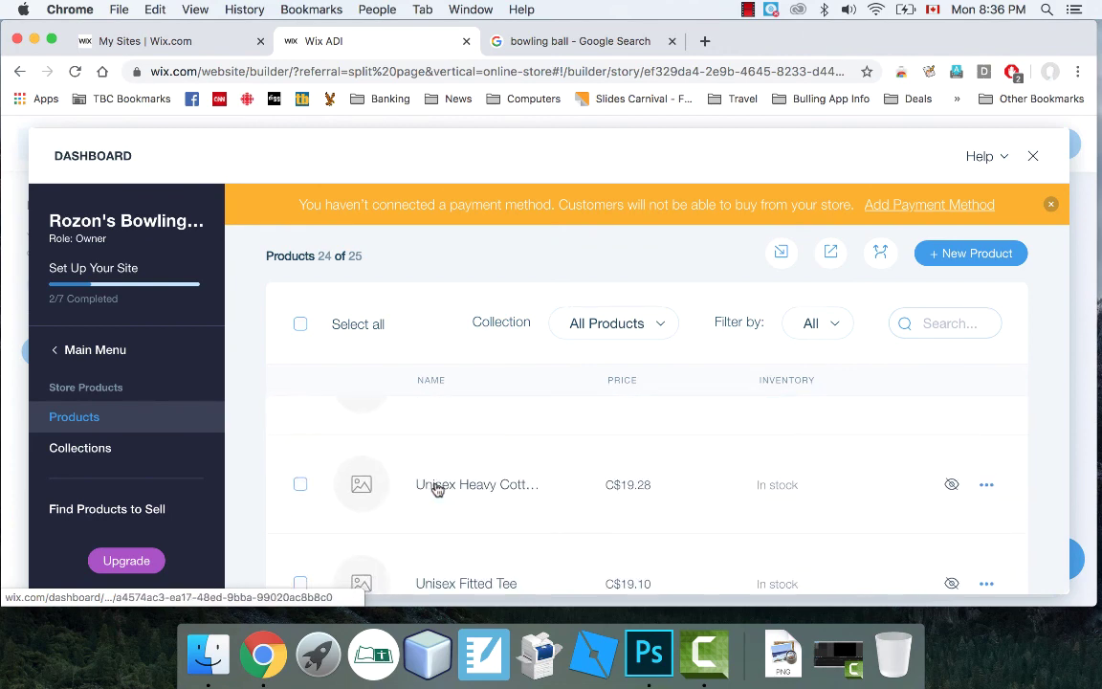
scroll(437, 489, up, 5)
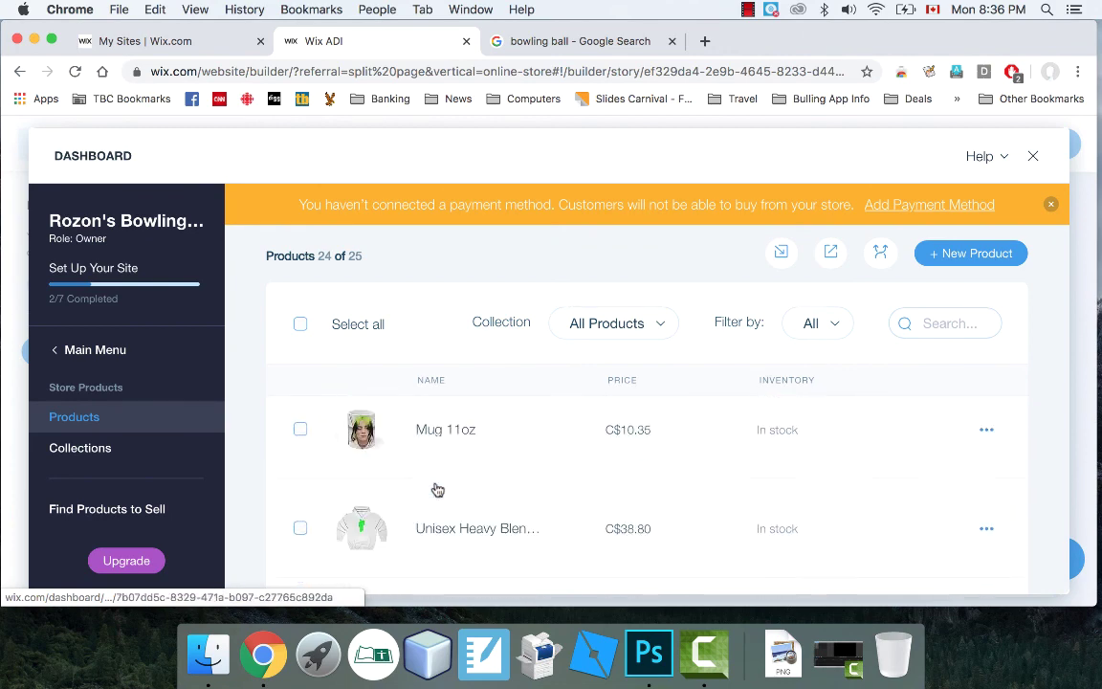
scroll(437, 489, up, 3)
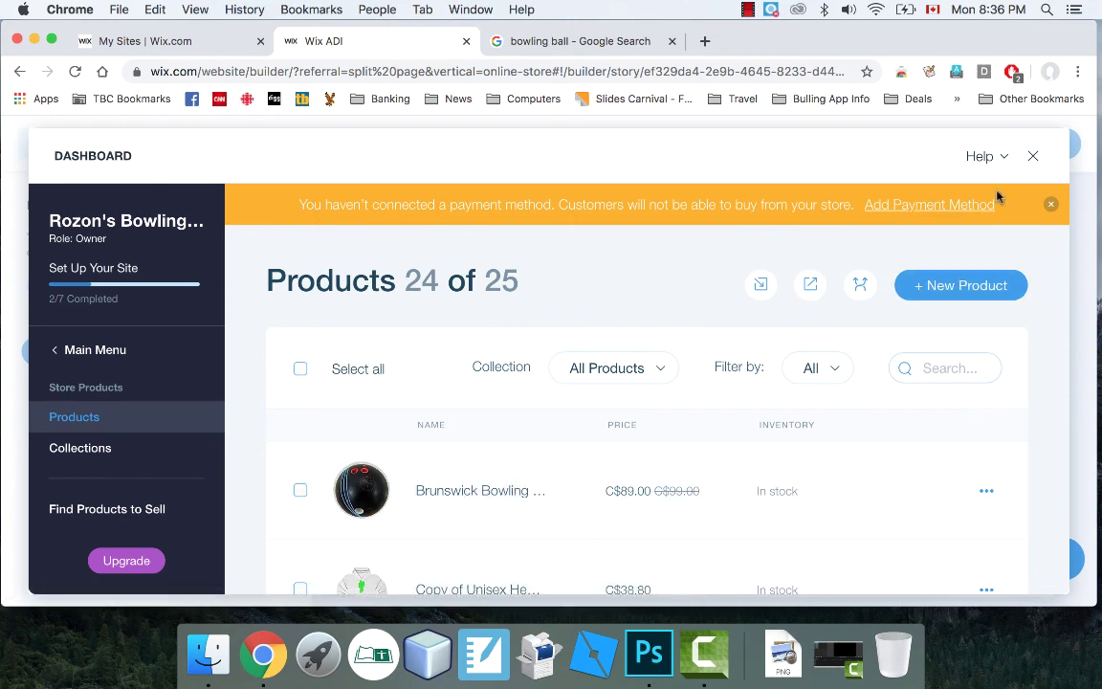
Close the store dashboard and review the home page's product carousel, contact and blog sections.
click(1033, 156)
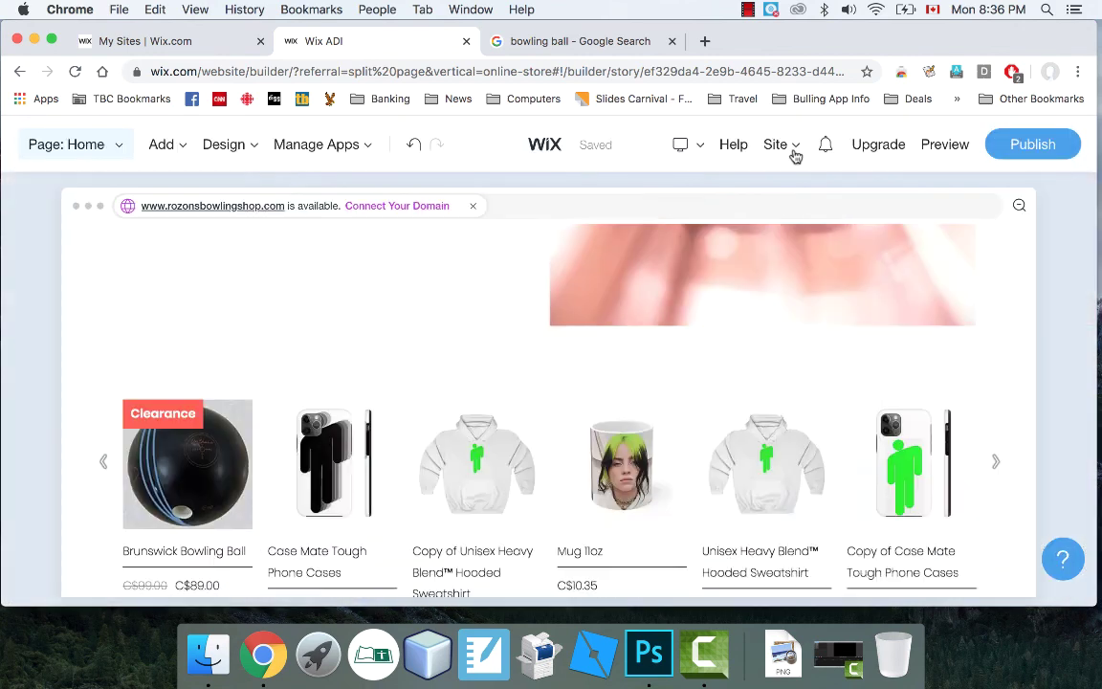
mouse_move(795, 156)
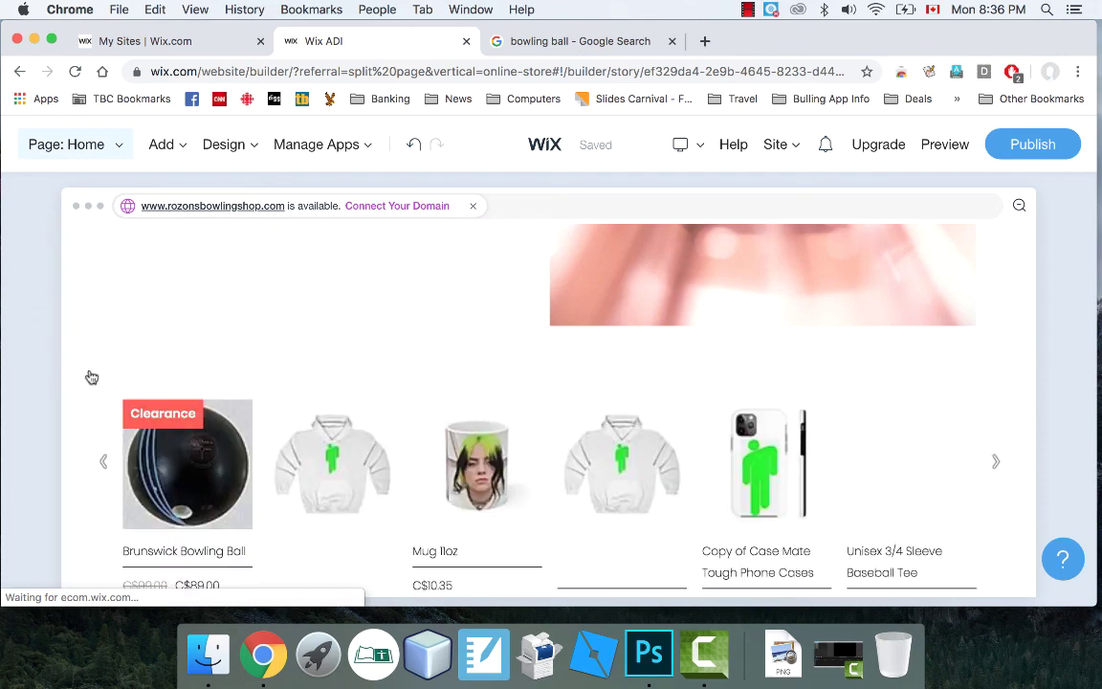
scroll(365, 410, down, 5)
scroll(366, 410, down, 15)
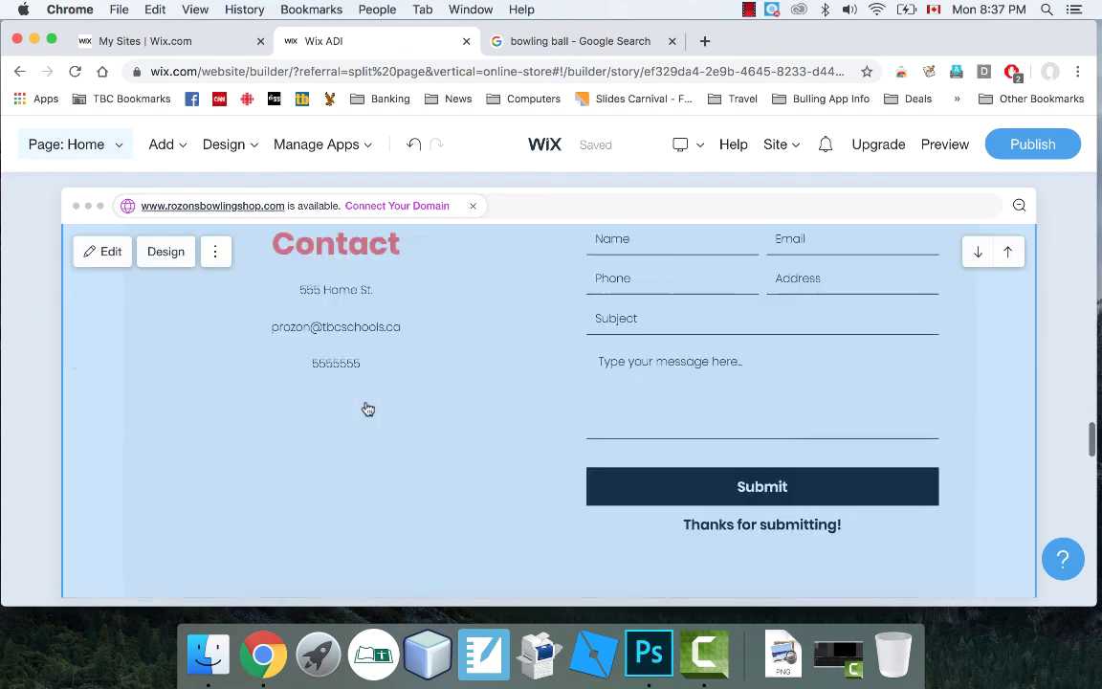
scroll(366, 413, down, 5)
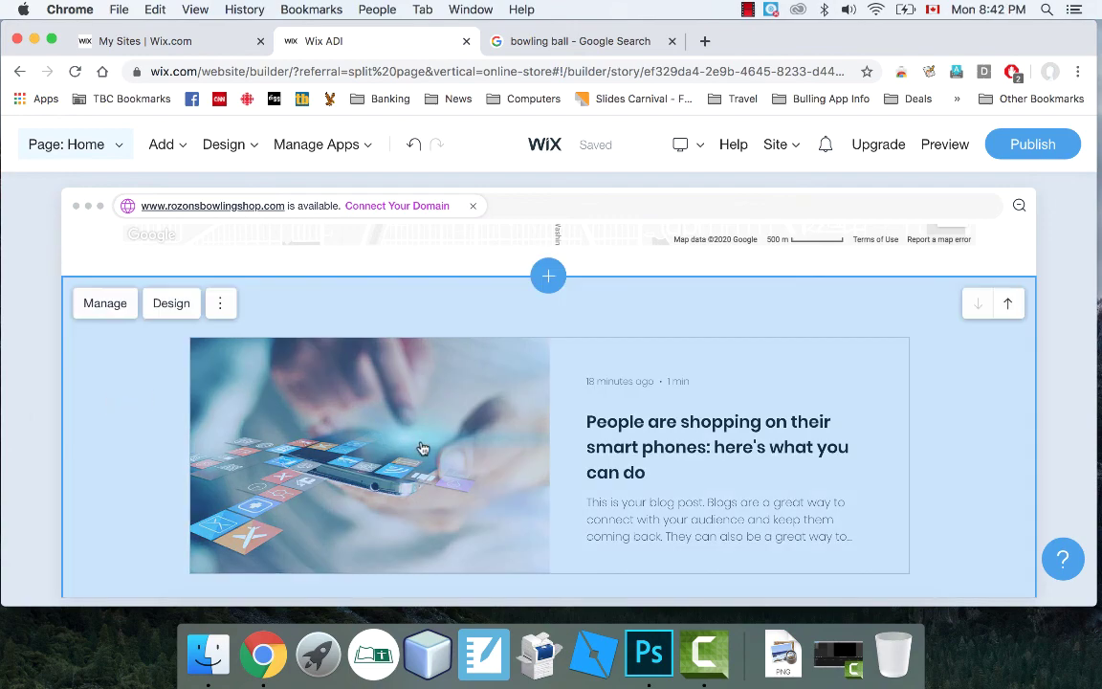
scroll(422, 449, down, 5)
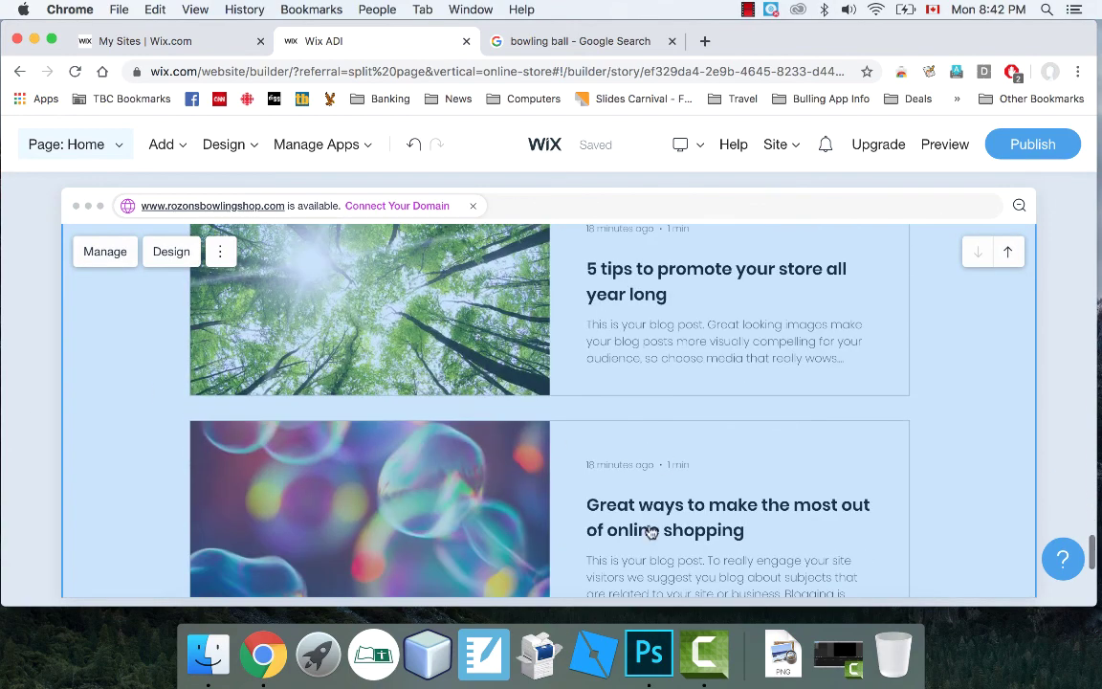
scroll(620, 341, up, 5)
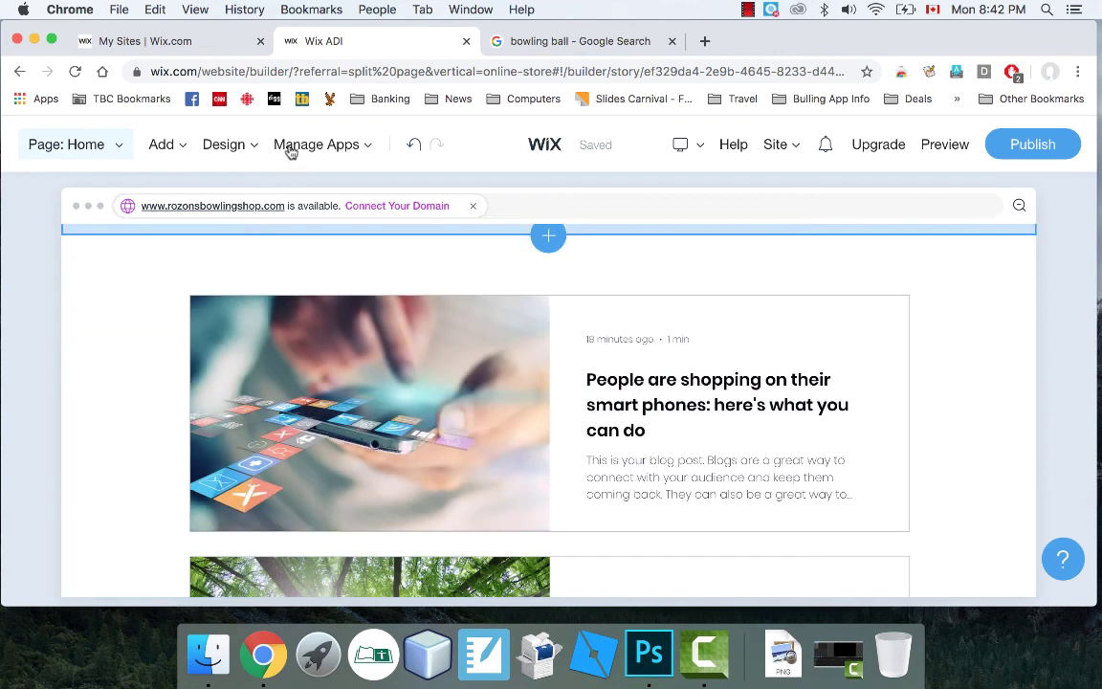
mouse_move(351, 144)
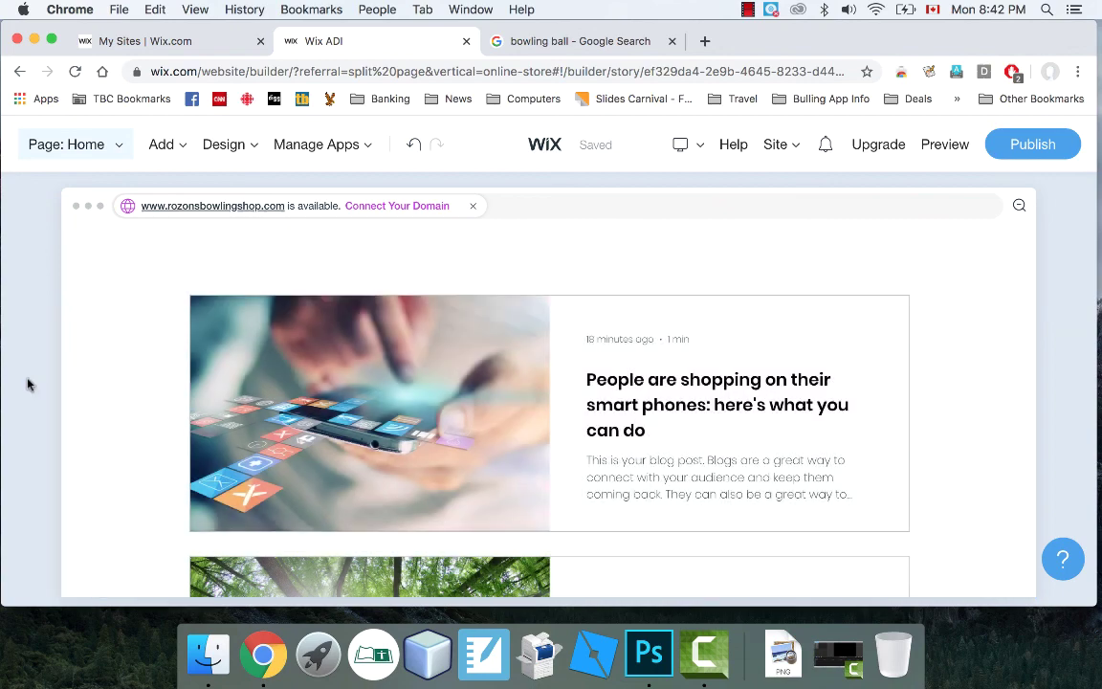
scroll(32, 332, down, 10)
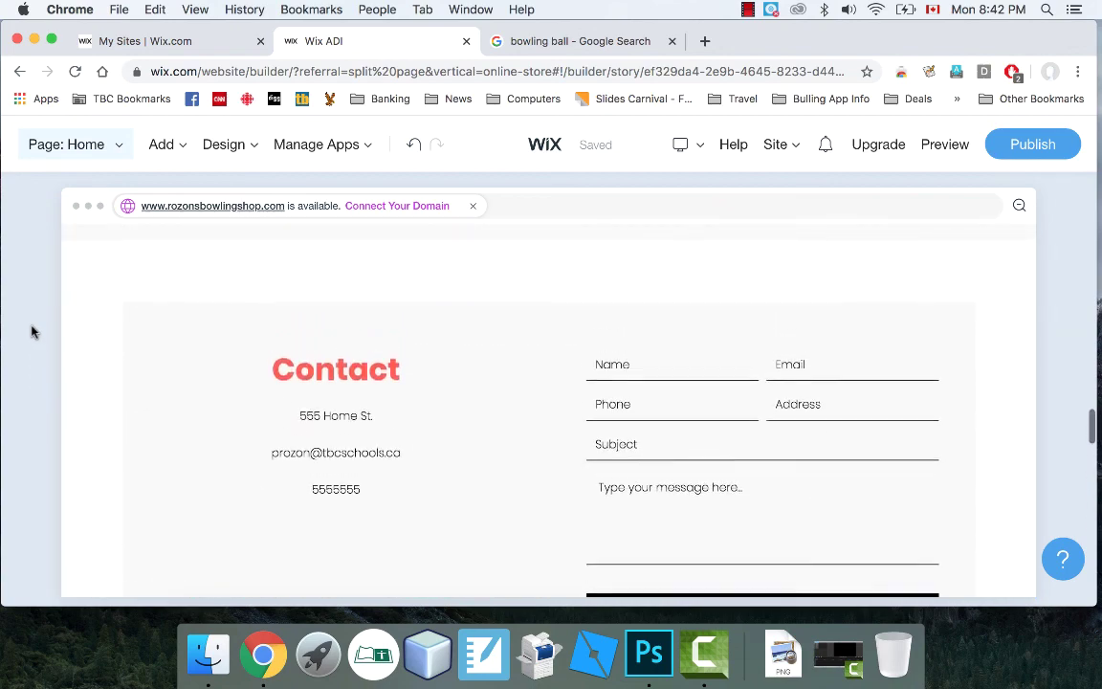
scroll(32, 332, up, 10)
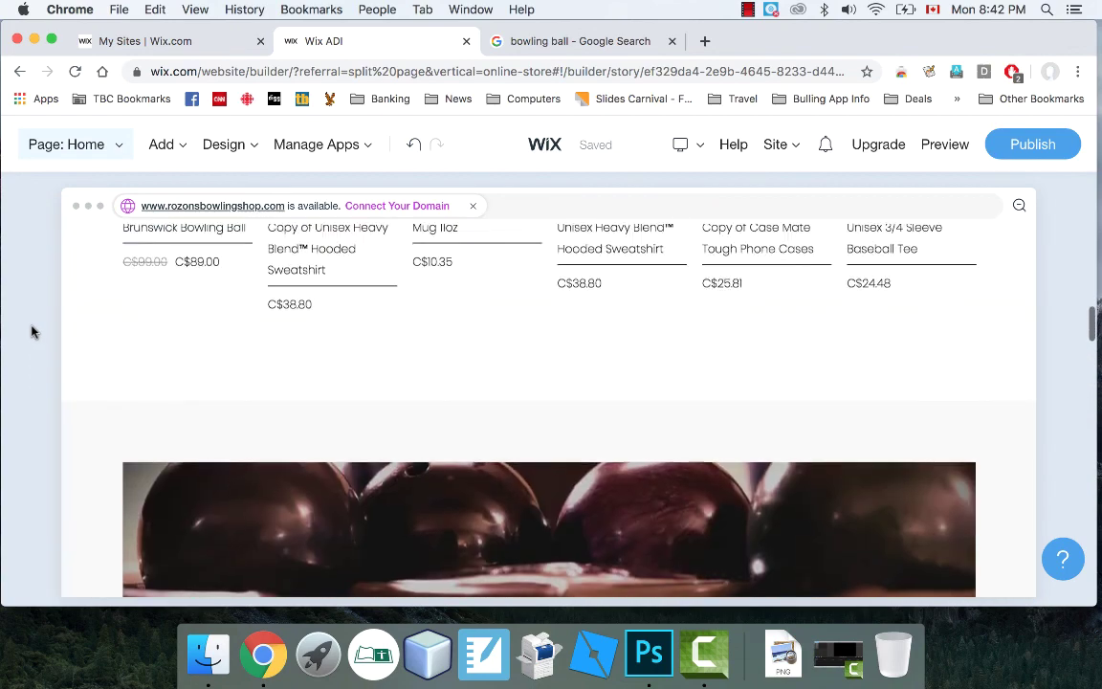
scroll(32, 332, up, 5)
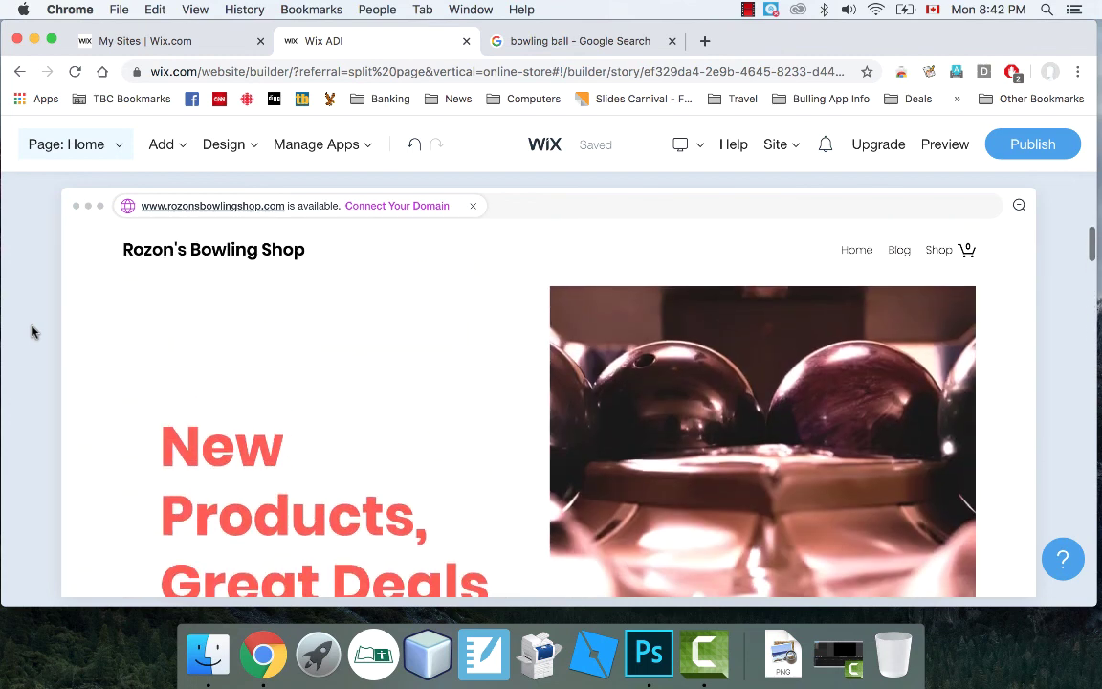
scroll(32, 332, down, 1)
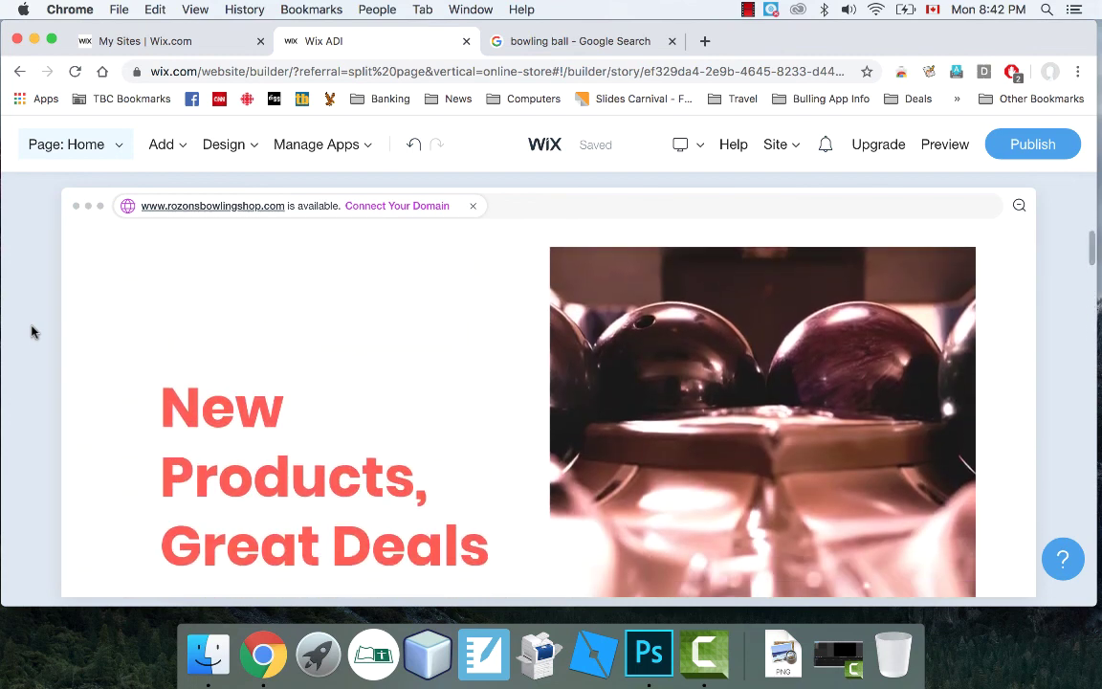
scroll(31, 332, down, 6)
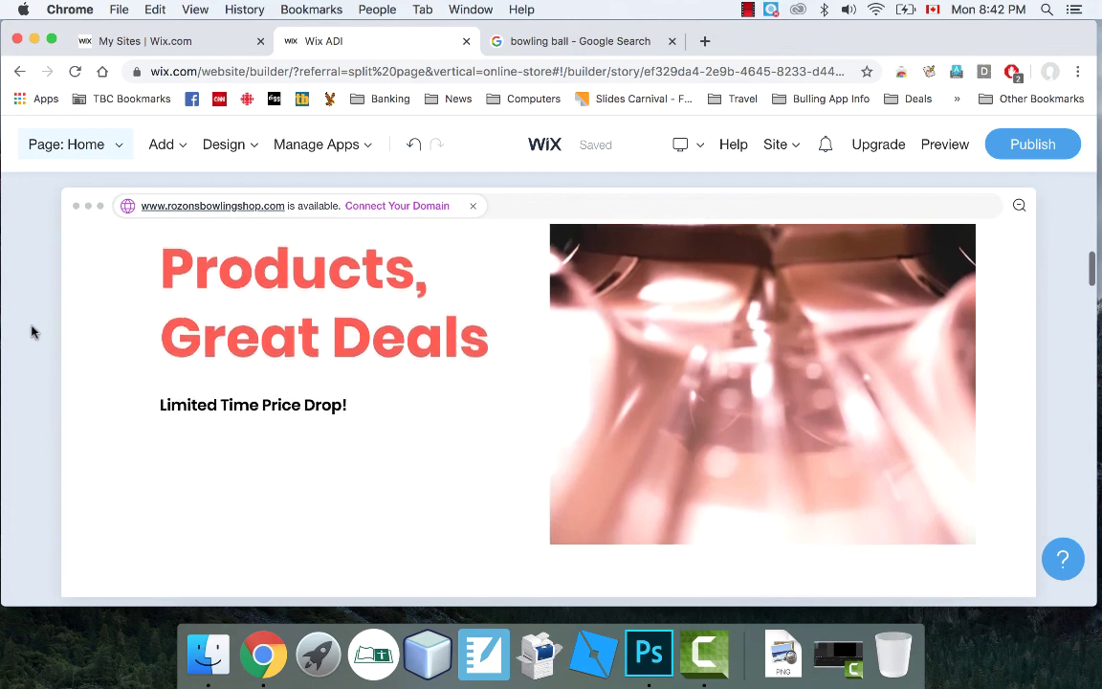
scroll(32, 332, down, 6)
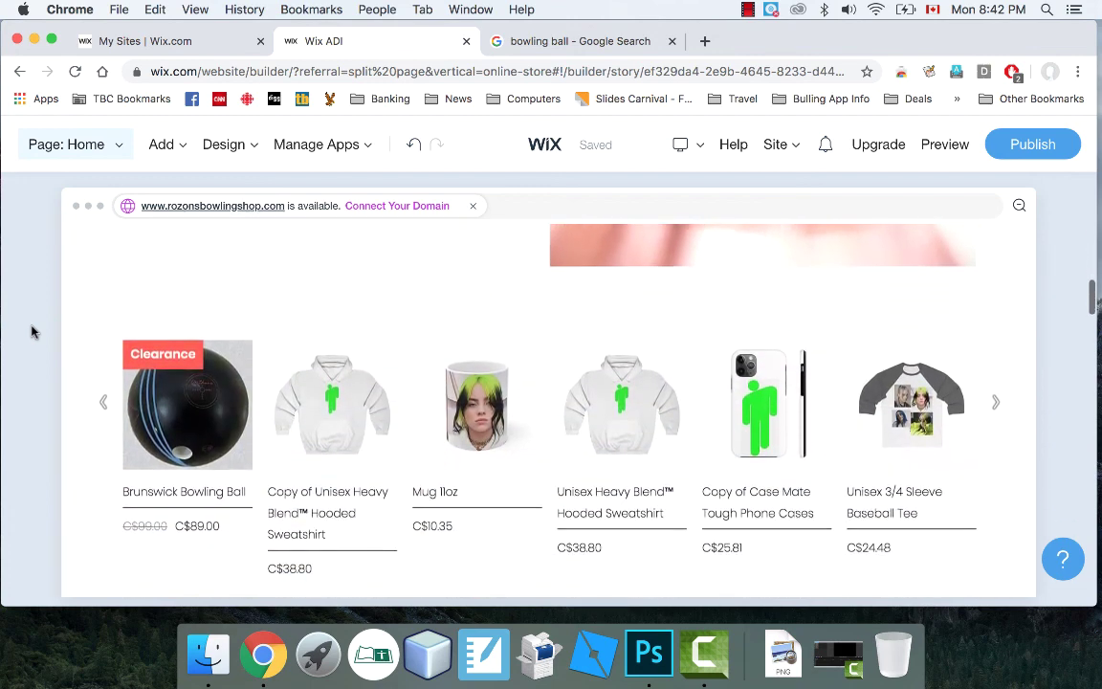
scroll(31, 332, down, 7)
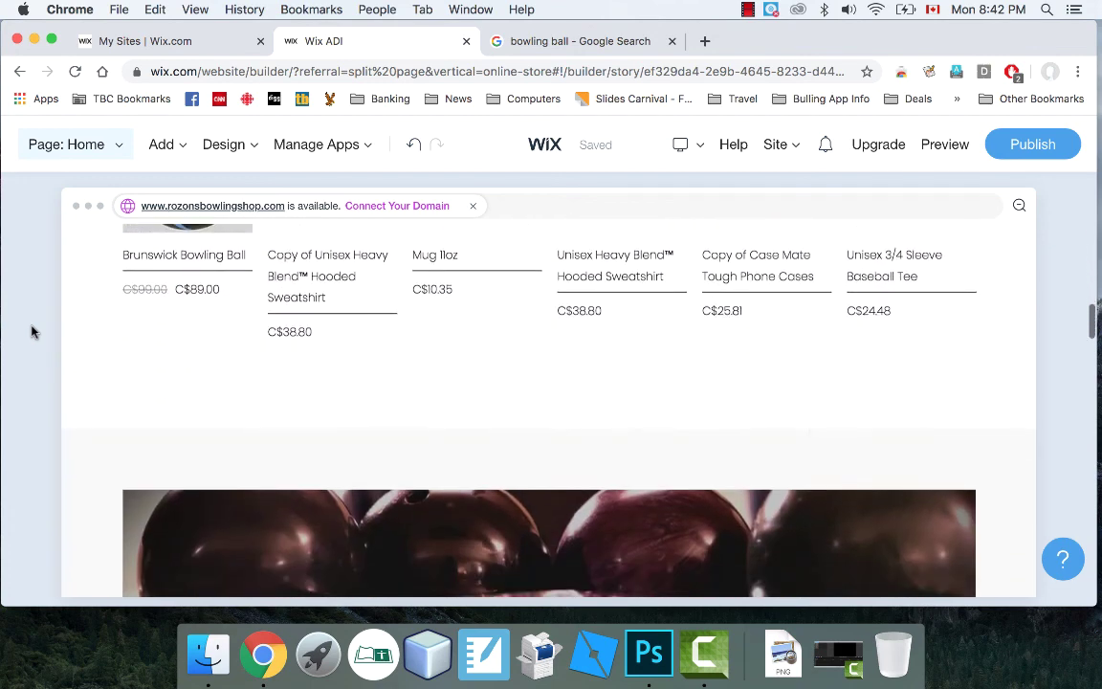
scroll(31, 332, down, 7)
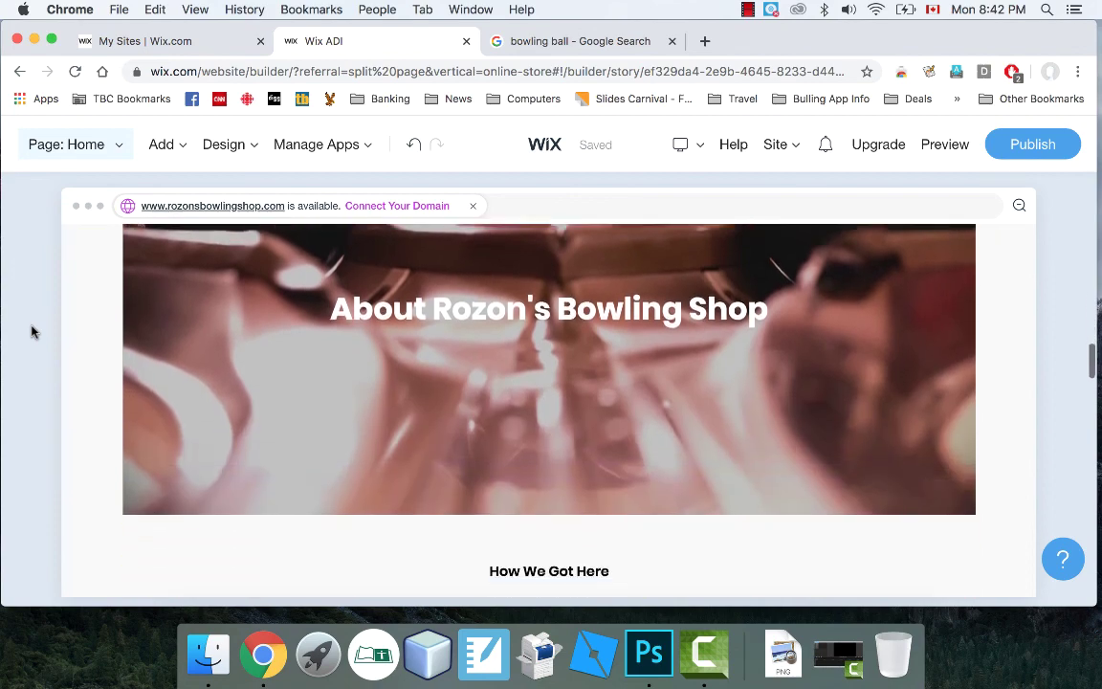
scroll(31, 332, down, 4)
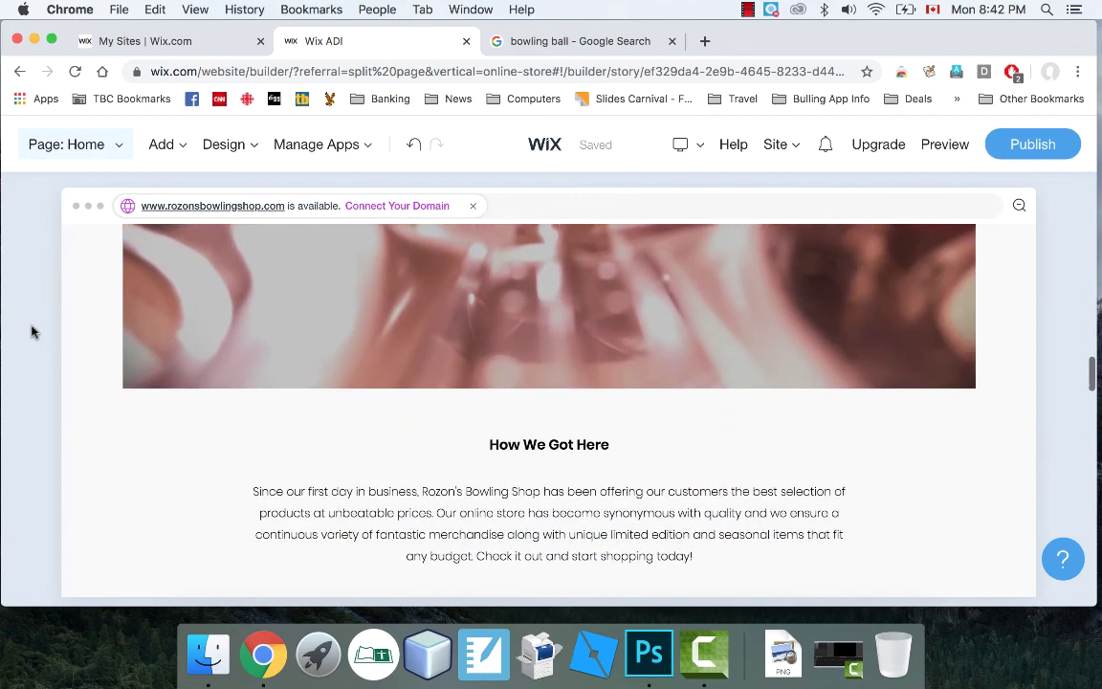
scroll(32, 332, down, 1)
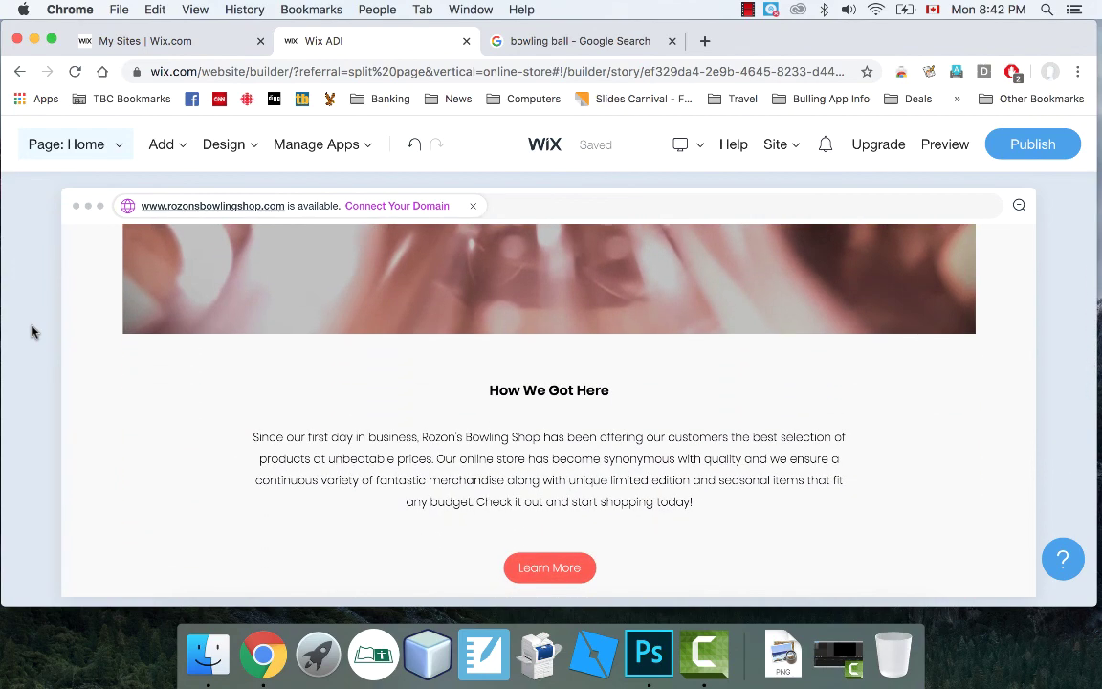
scroll(32, 332, down, 3)
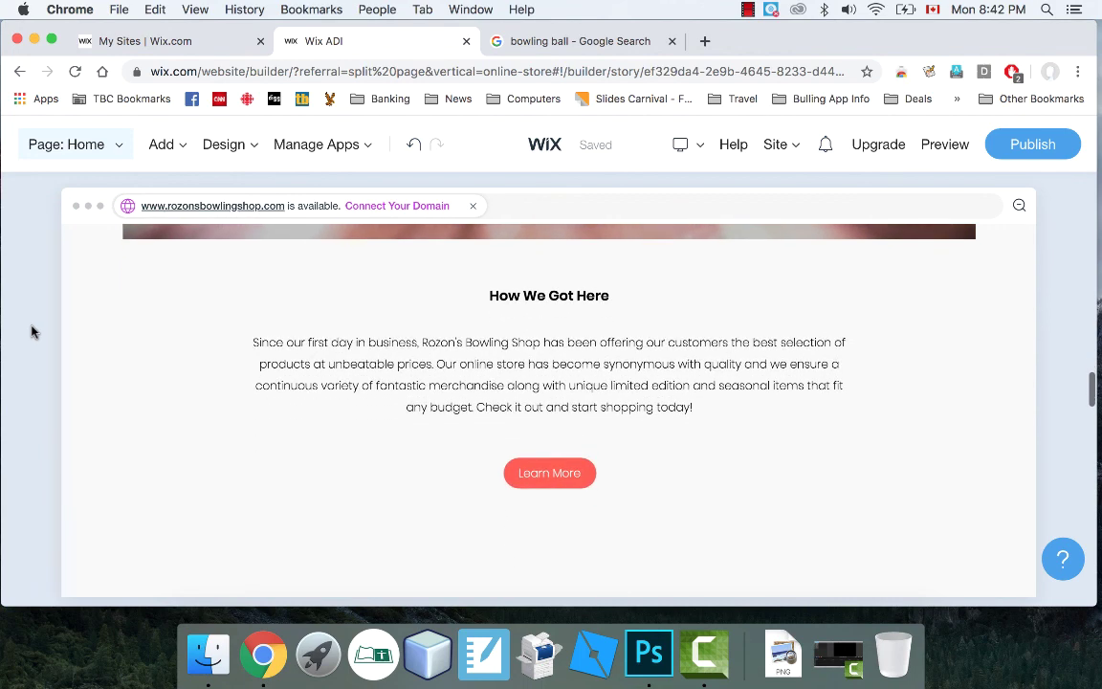
click(772, 9)
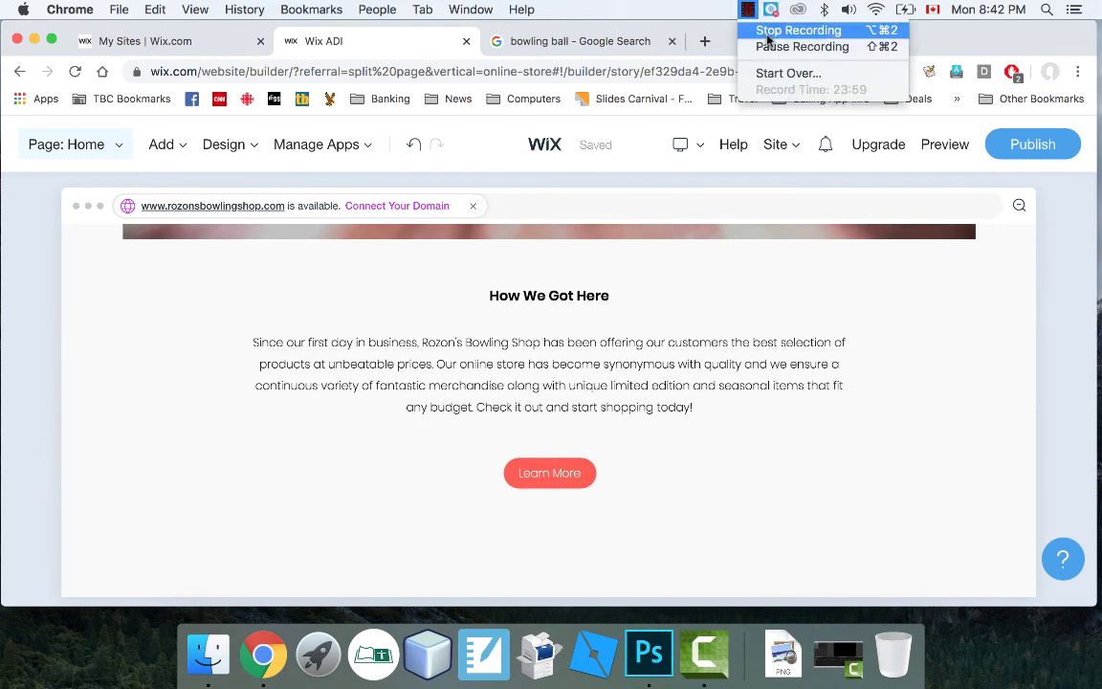